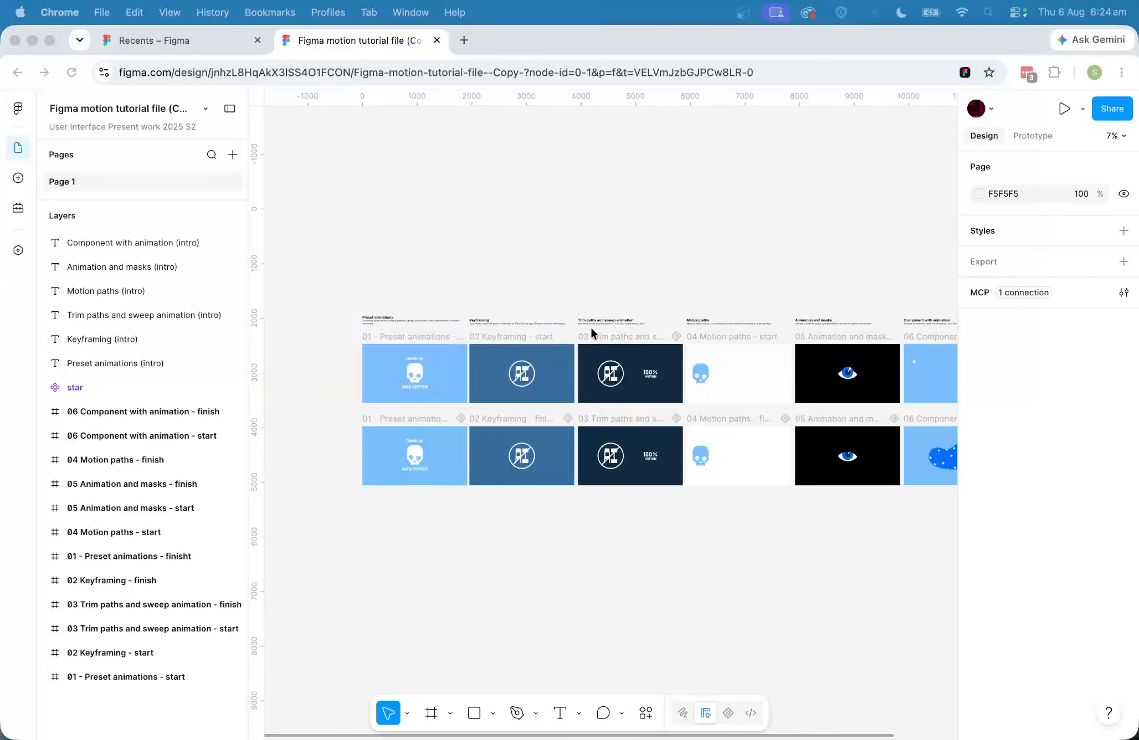
Look over the tutorial frames, examining the start and finish versions of the preset animations artwork.
scroll(472, 297, "left", 3)
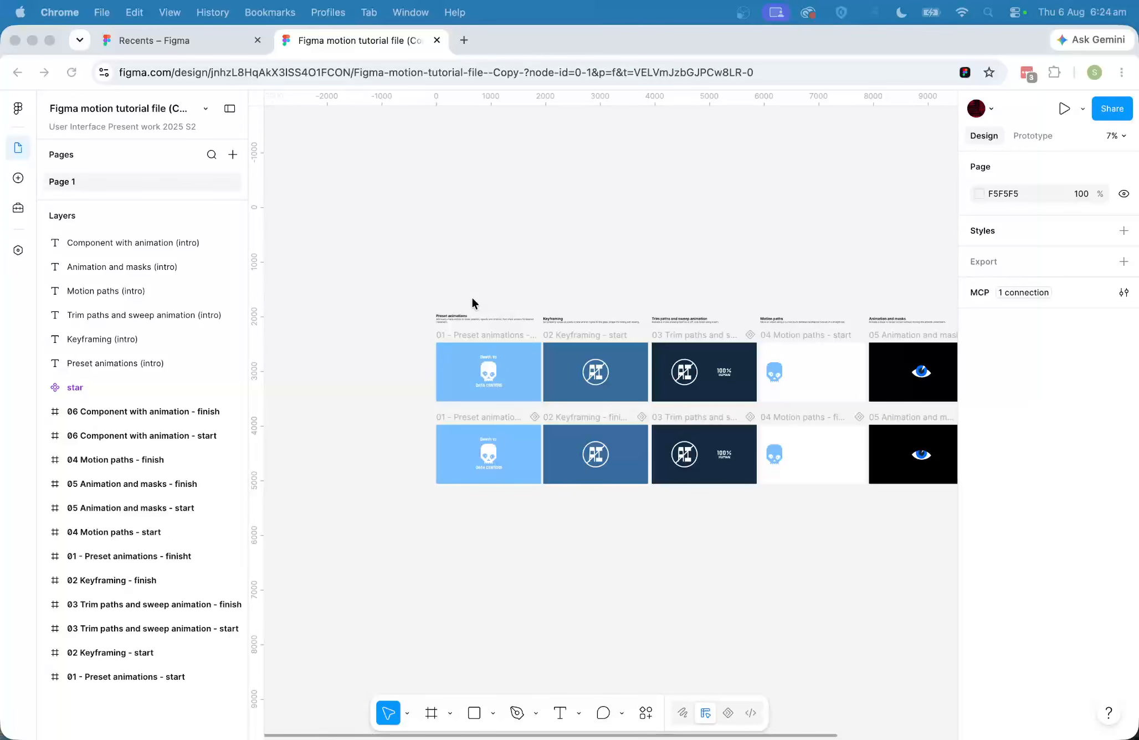
scroll(472, 297, "down", 2)
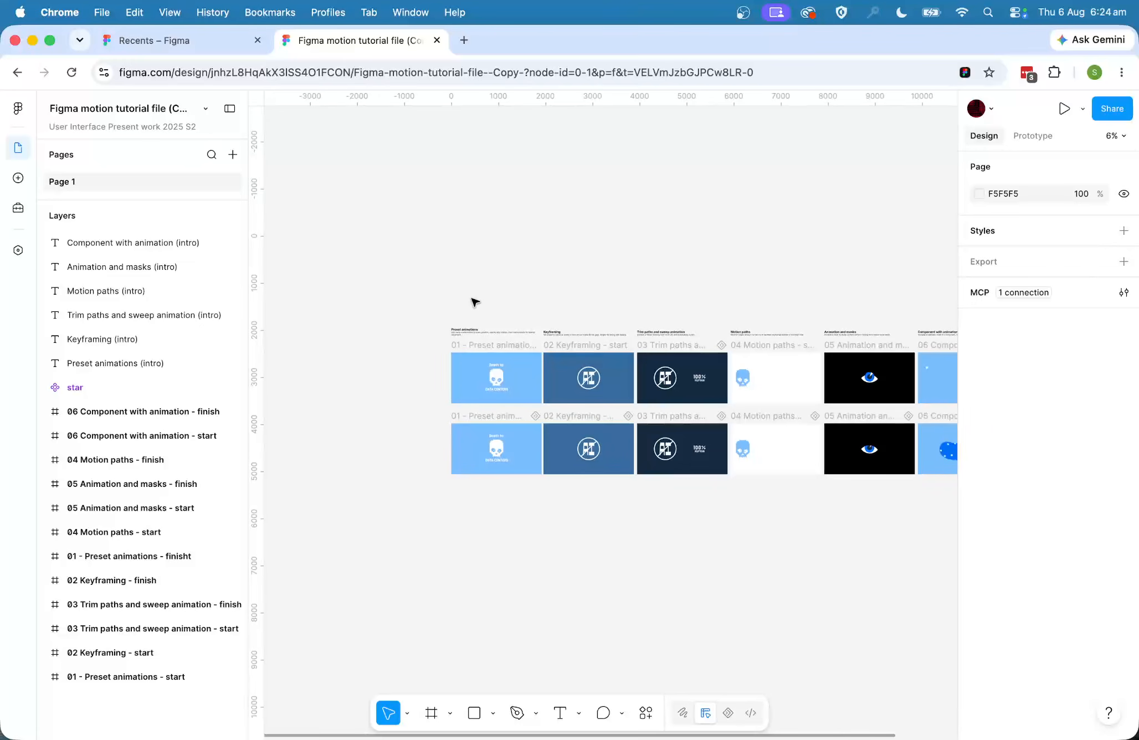
key("super+equal")
key("super+equal")
scroll(471, 298, "left", 10)
key("super+equal")
scroll(472, 299, "right", 1)
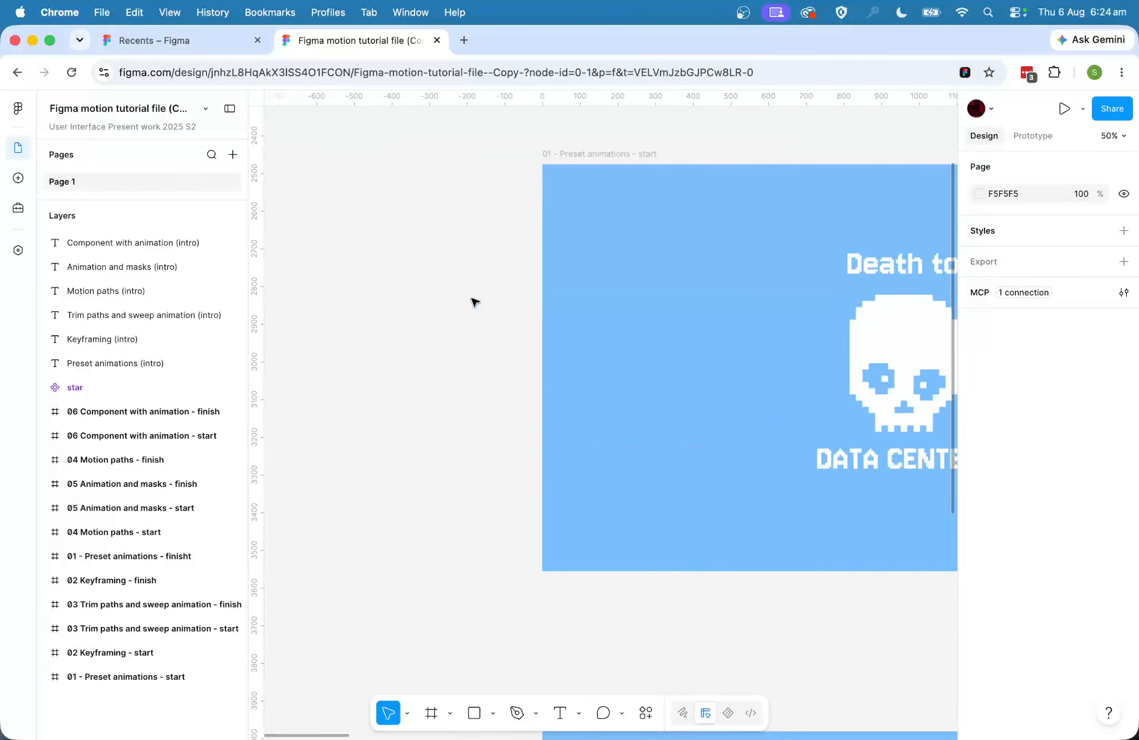
scroll(475, 302, "right", 10)
scroll(475, 302, "left", 7)
scroll(475, 302, "down", 12)
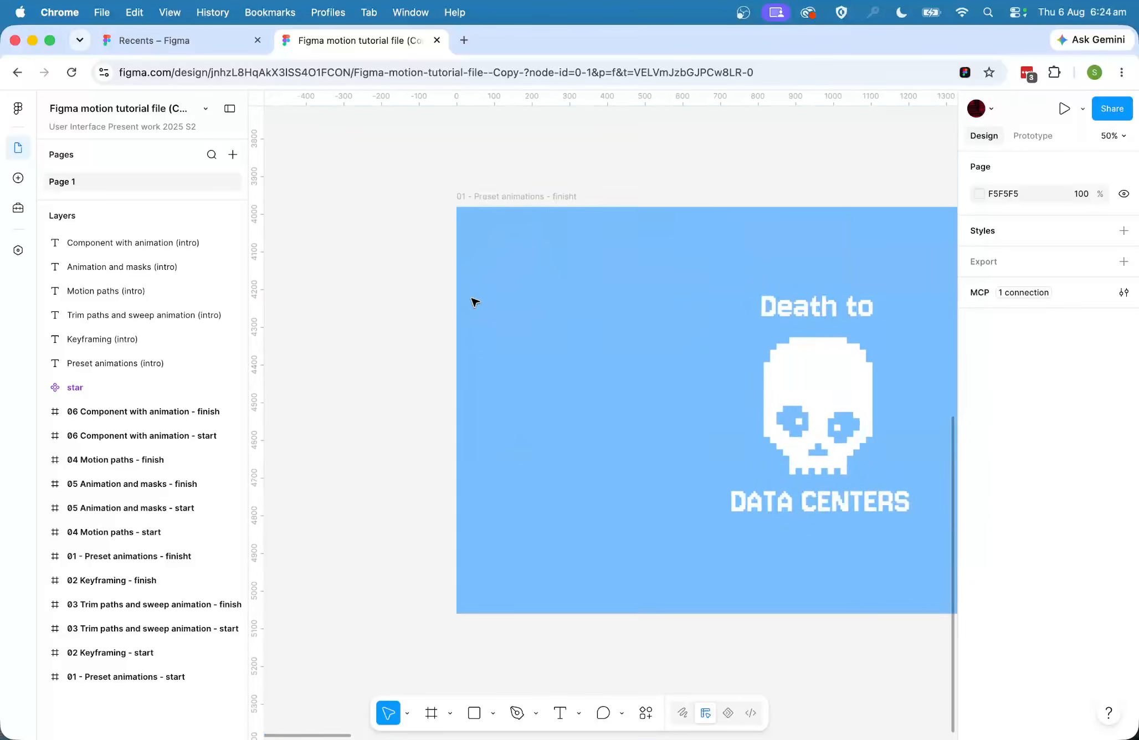
Select the "01 - Preset animations - finisht" frame and open its animation timeline in Motion mode.
scroll(474, 301, "up", 3)
scroll(473, 300, "right", 1)
left_click(486, 273)
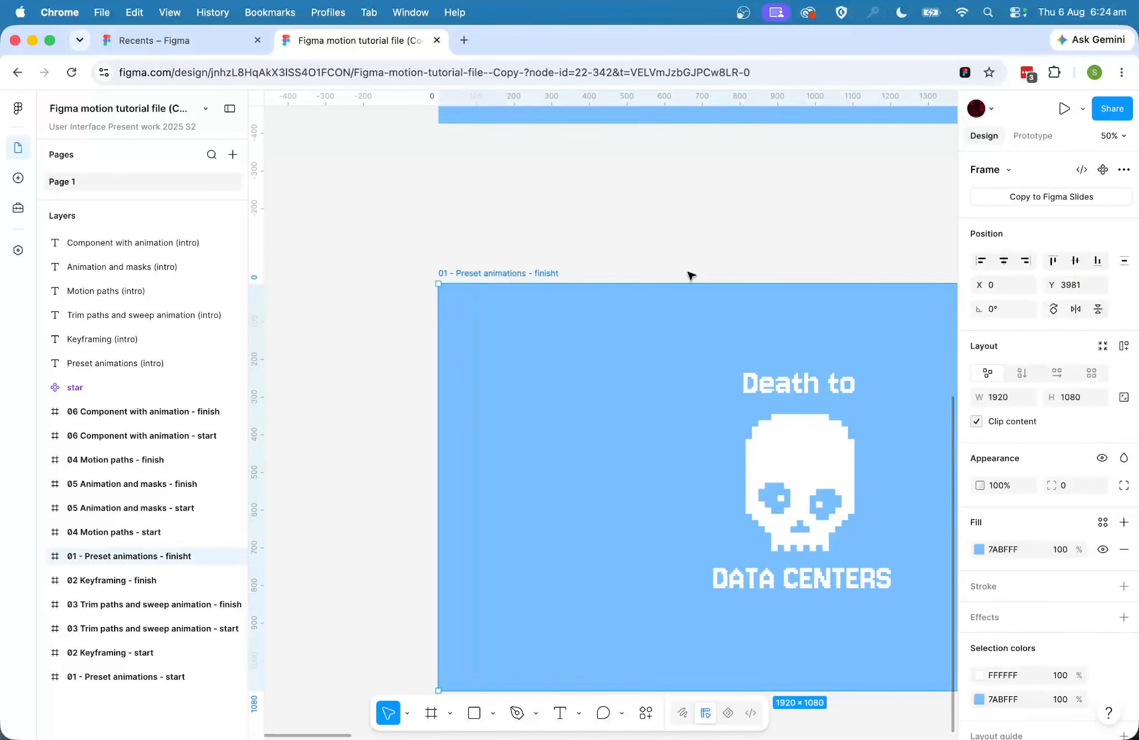
scroll(701, 272, "right", 4)
scroll(701, 272, "down", 3)
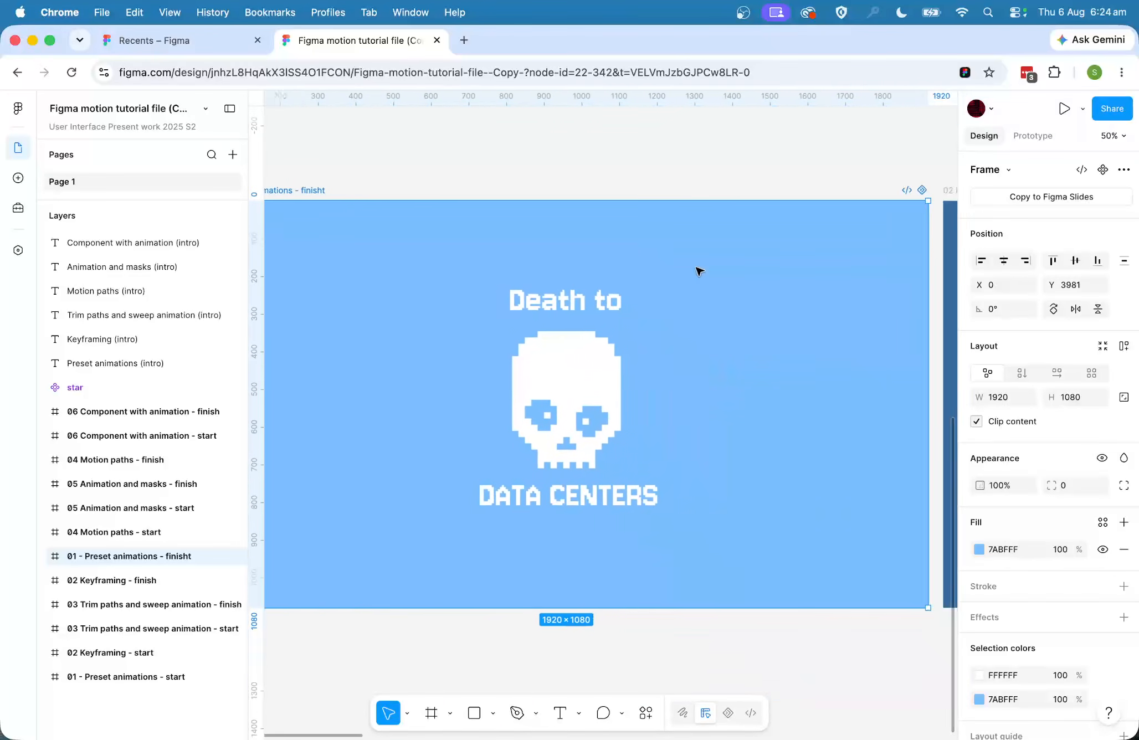
scroll(700, 271, "right", 2)
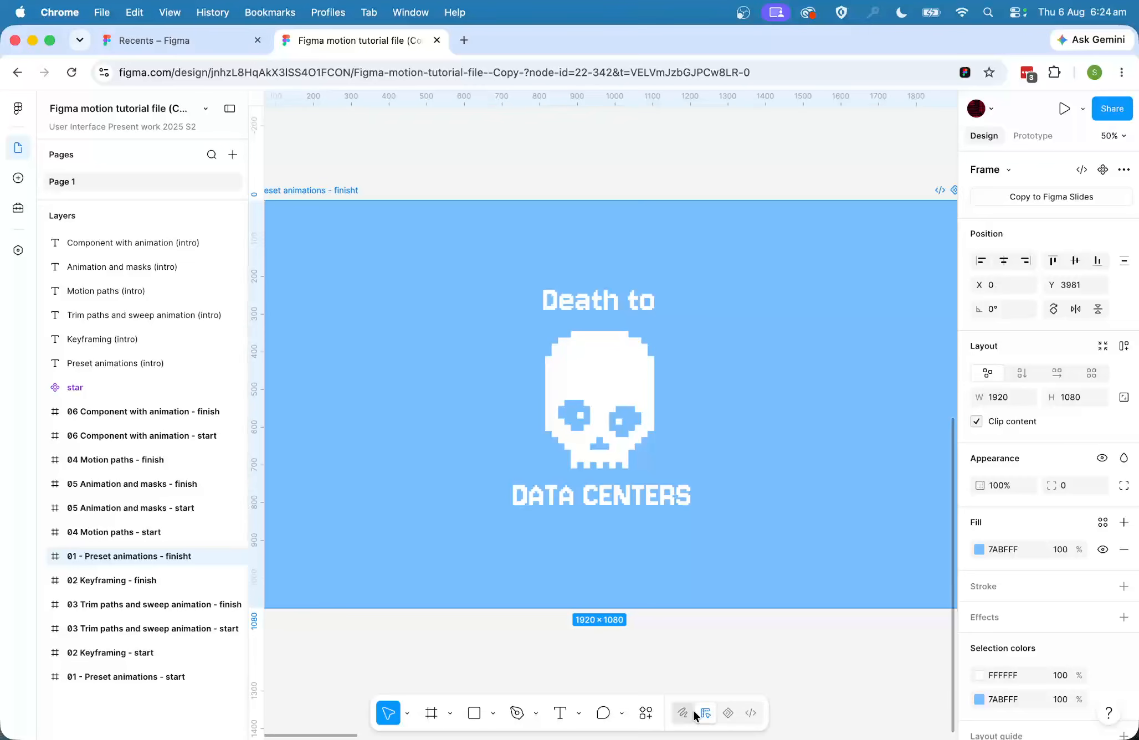
left_click(729, 714)
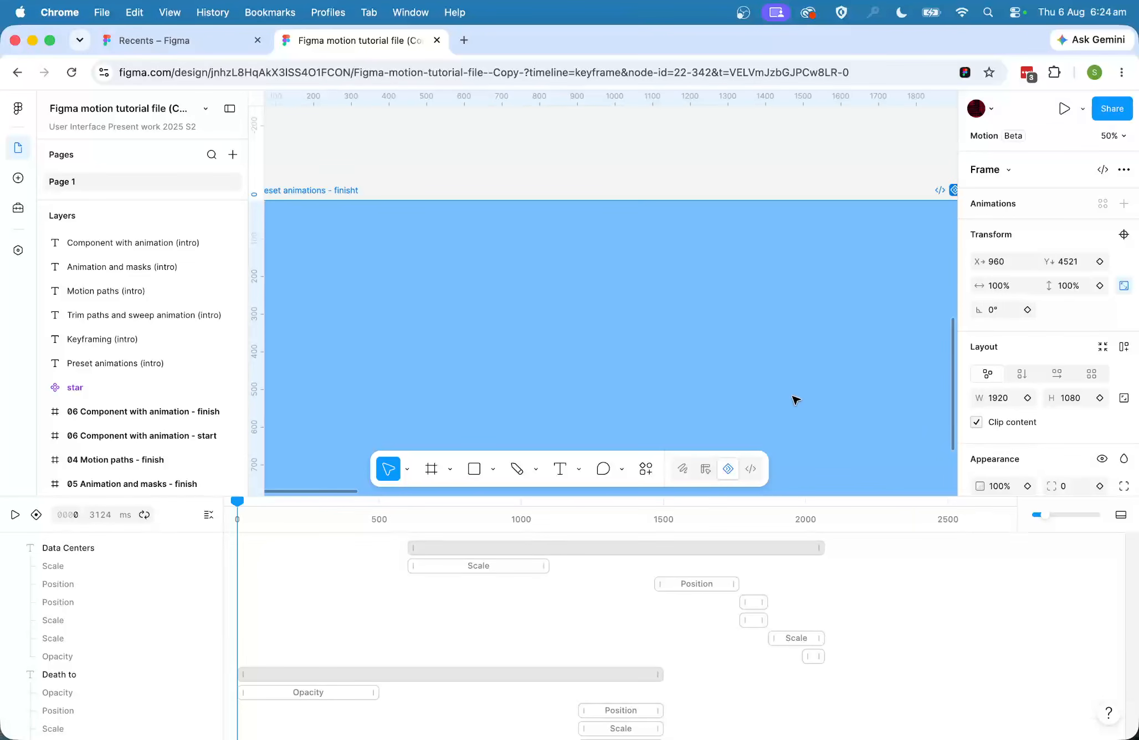
Collapse the Data Centers, Death to and Isolation_Mode tracks in the timeline.
scroll(847, 390, "down", 5)
scroll(847, 392, "up", 3)
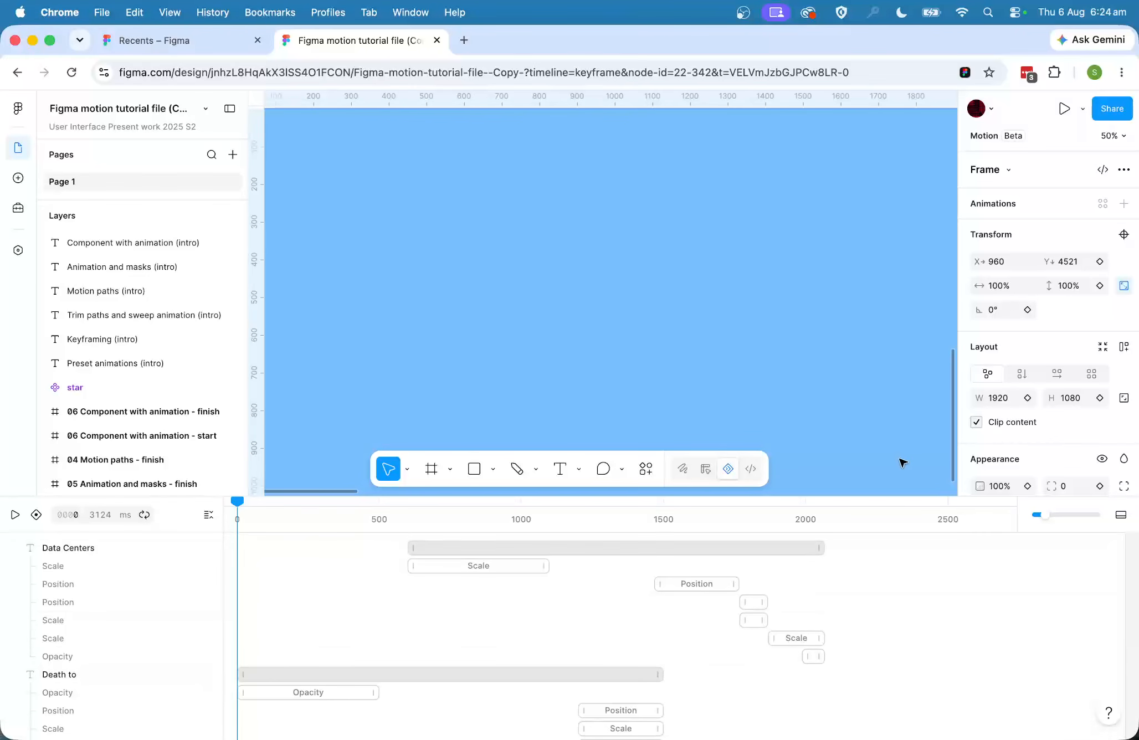
scroll(900, 463, "left", 3)
scroll(900, 463, "down", 2)
scroll(882, 473, "right", 3)
scroll(882, 473, "up", 2)
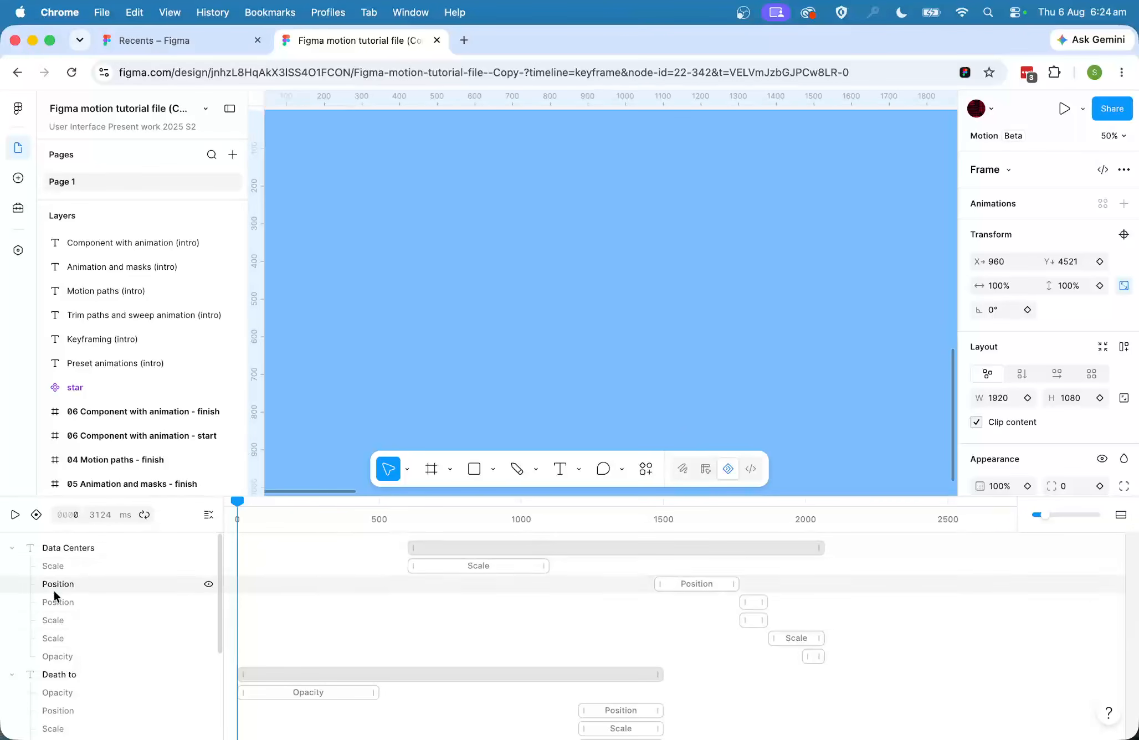
left_click(12, 549)
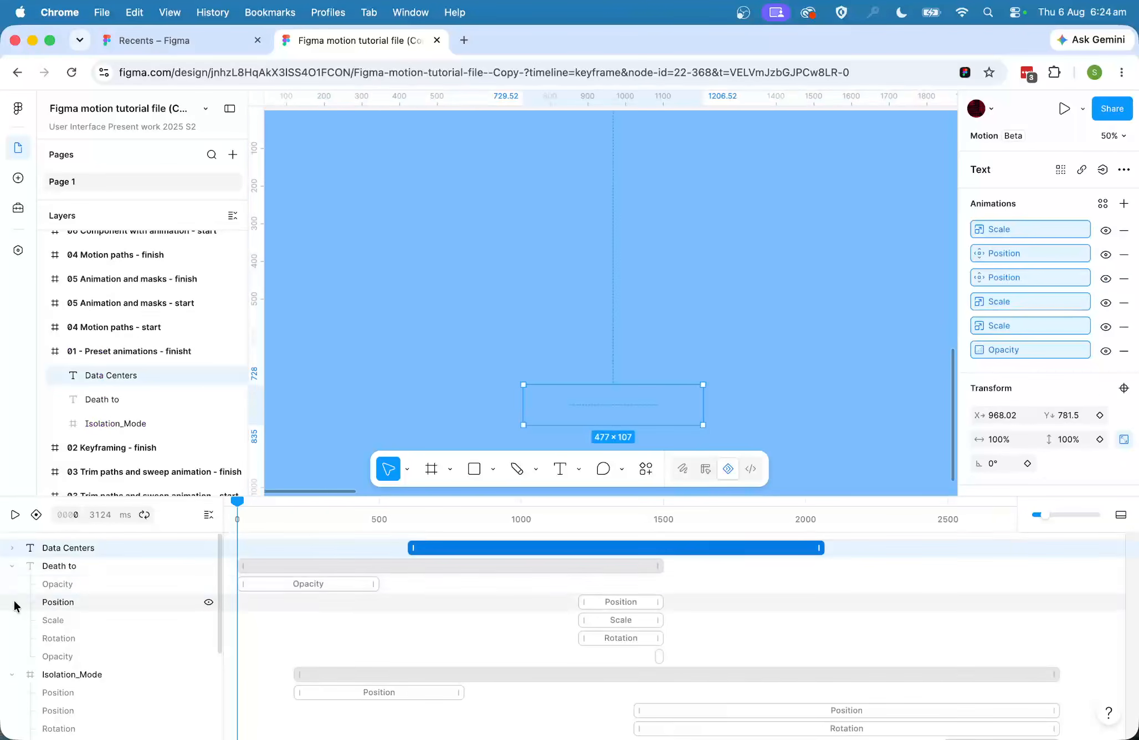
left_click(12, 565)
left_click(12, 585)
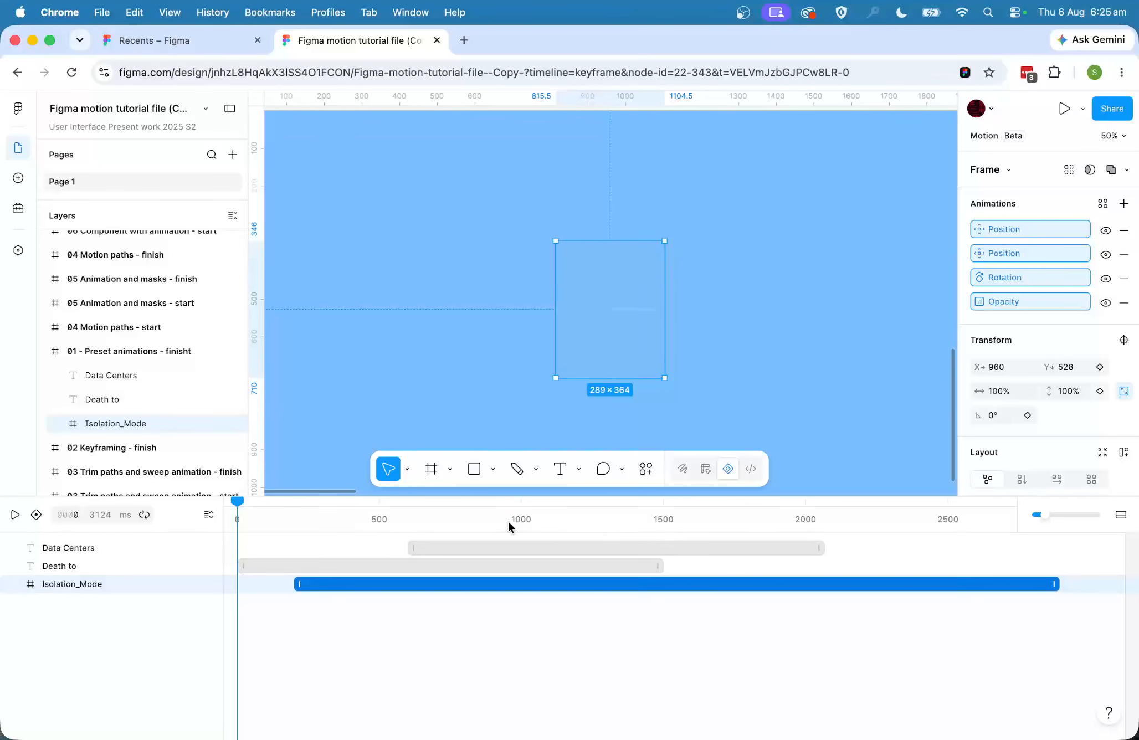
Switch the timeline units to seconds and back to milliseconds.
left_click(124, 515)
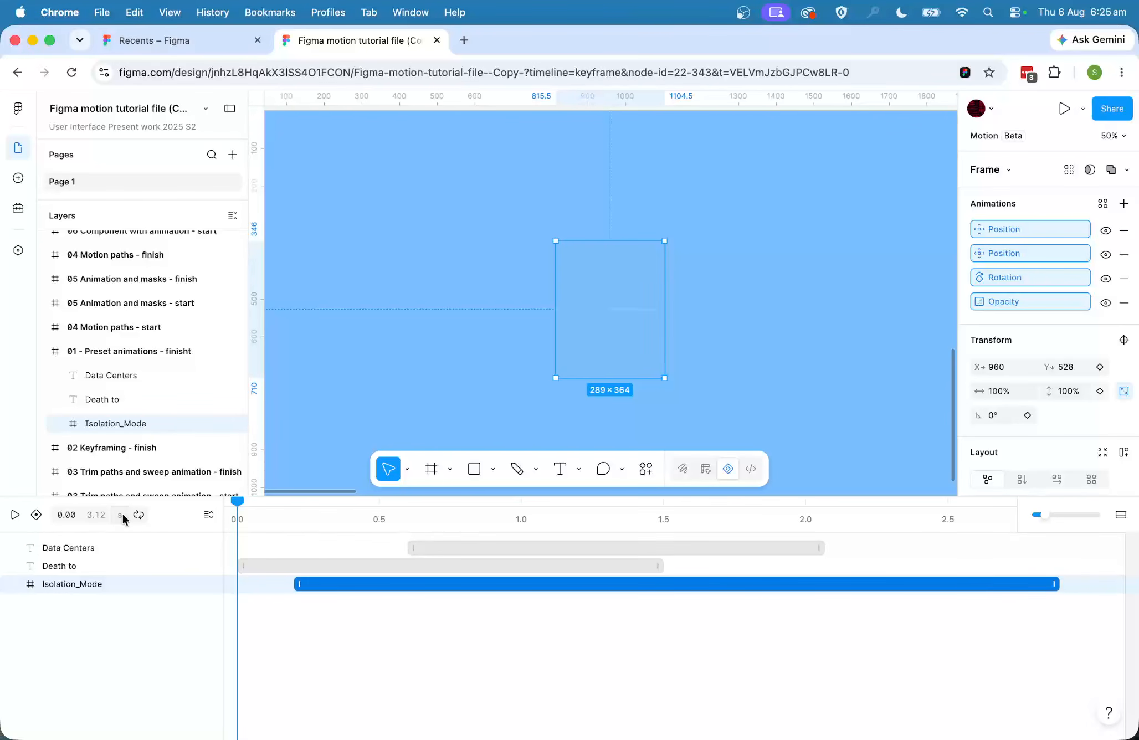
left_click(123, 514)
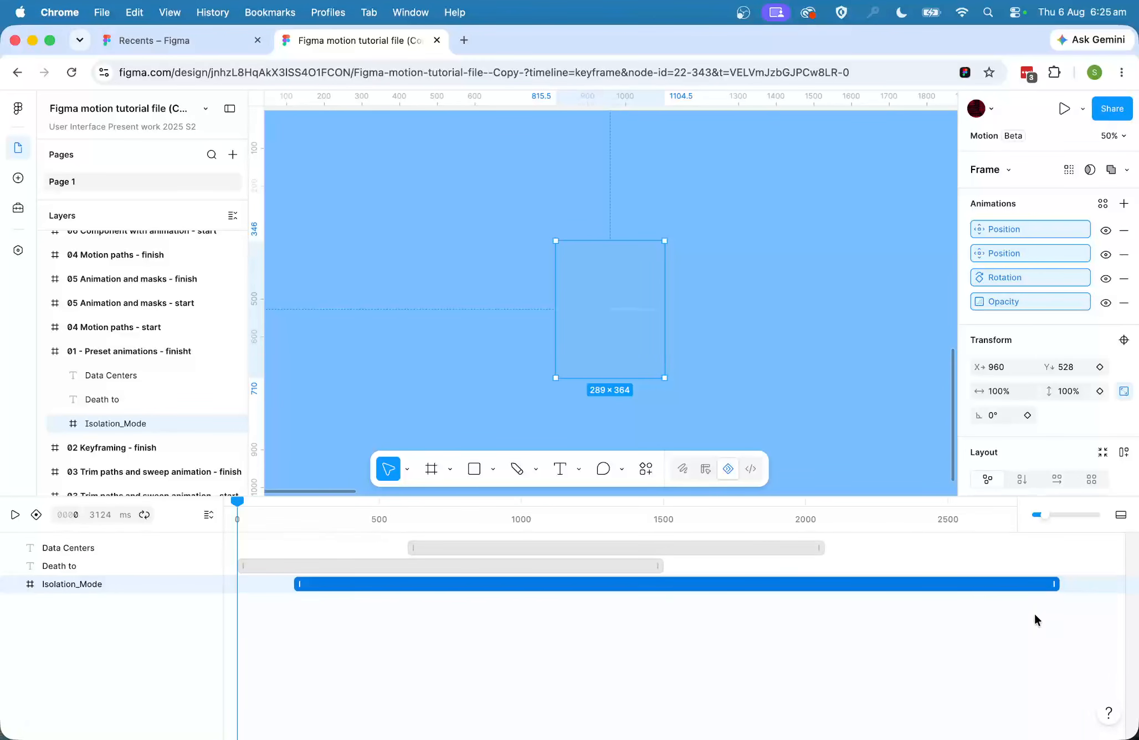
Magnify the timeline and look along the animation tracks, returning to the start at 0 ms.
mouse_move(1044, 514)
left_mouse_down()
mouse_move(1056, 514)
mouse_move(1046, 514)
left_mouse_up()
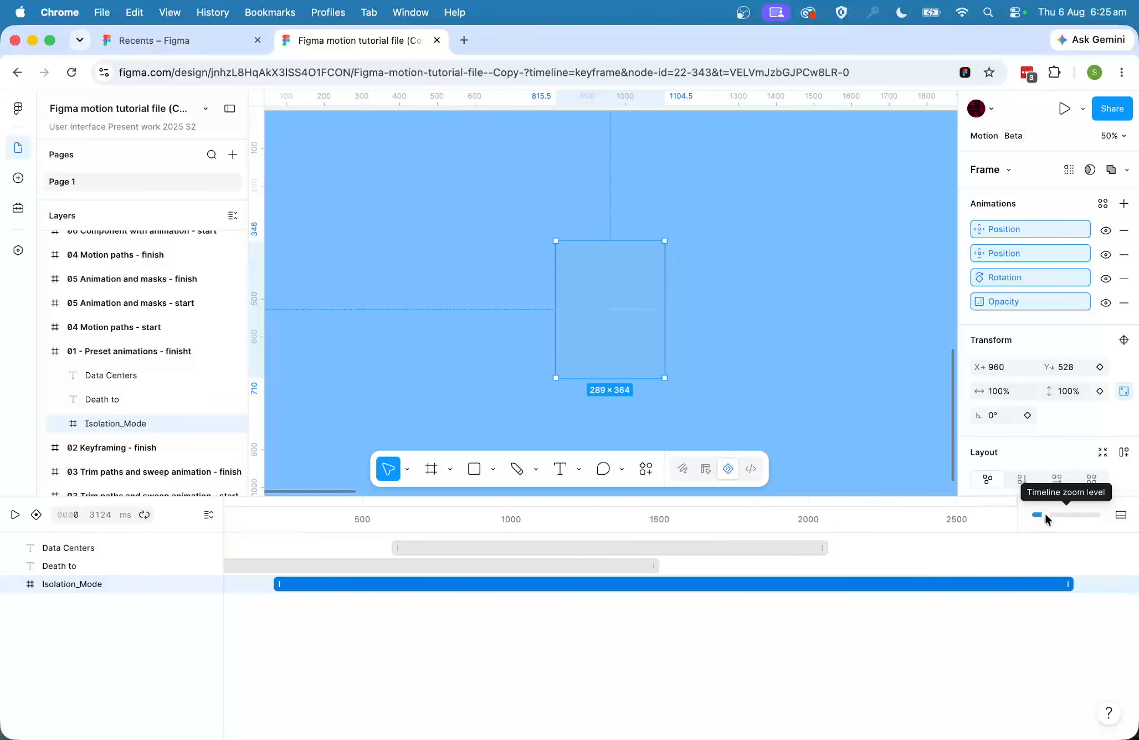
scroll(910, 542, "left", 3)
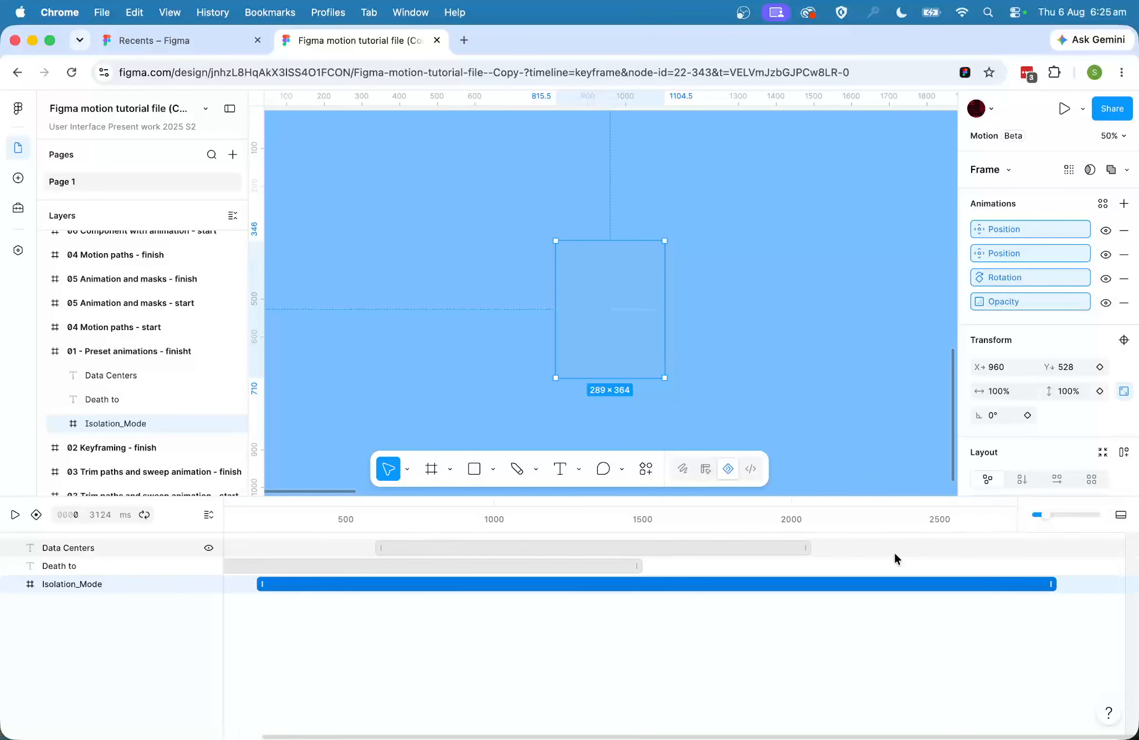
scroll(896, 553, "left", 1)
scroll(896, 552, "right", 1)
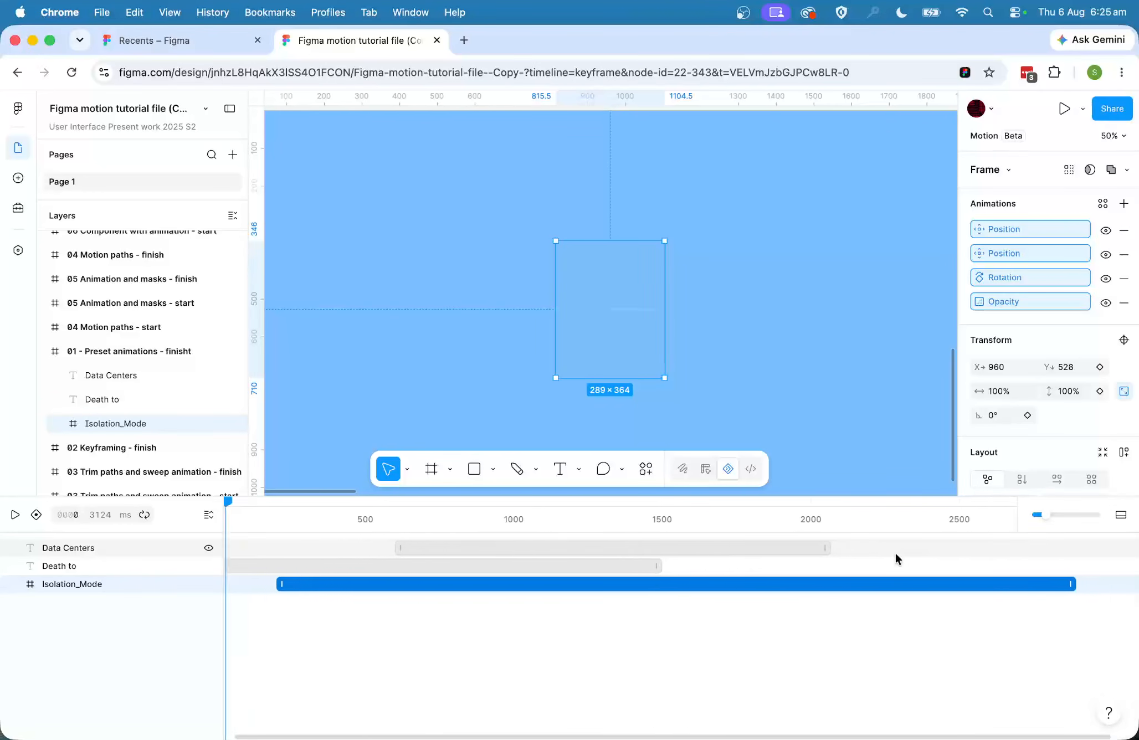
scroll(895, 552, "left", 1)
scroll(895, 553, "right", 1)
left_click_drag(1043, 514, 1057, 514)
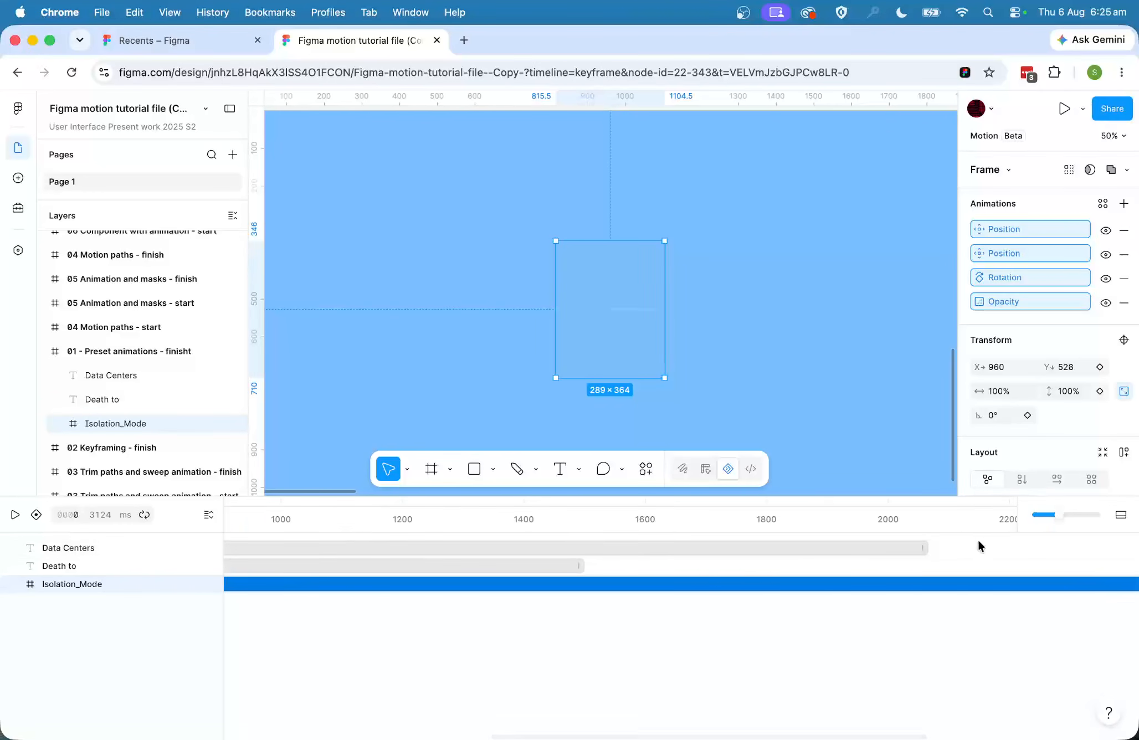
scroll(908, 562, "right", 2)
scroll(838, 585, "left", 3)
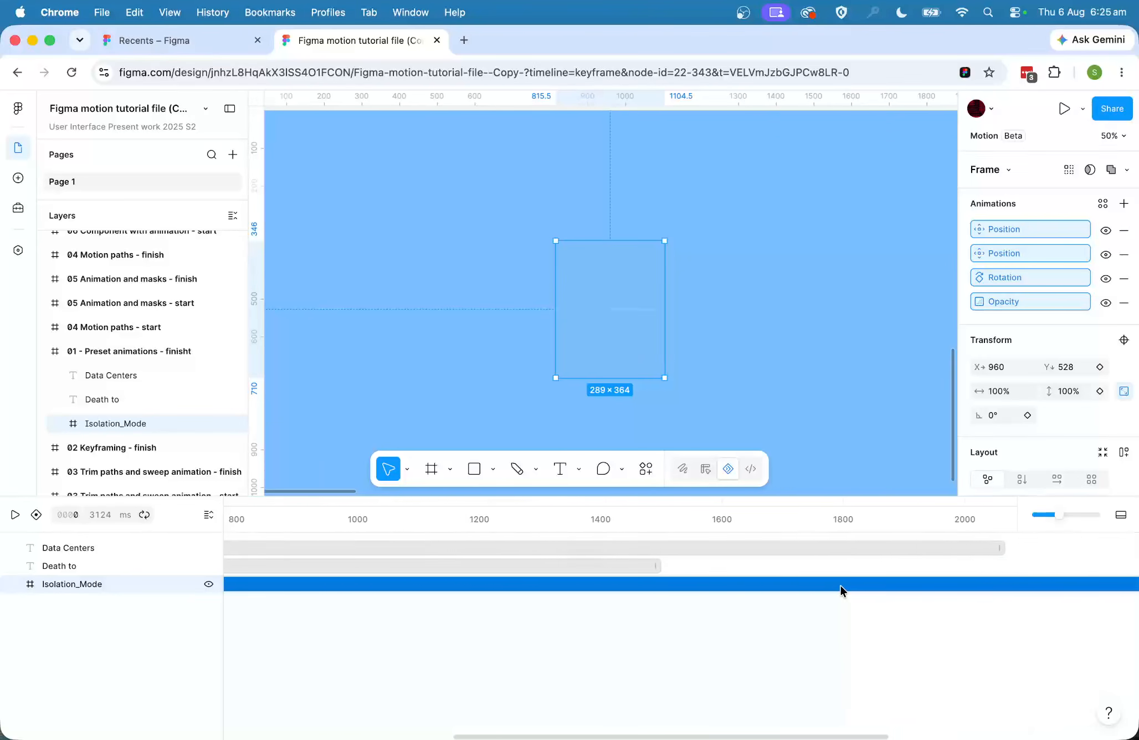
left_click_drag(658, 737, 339, 735)
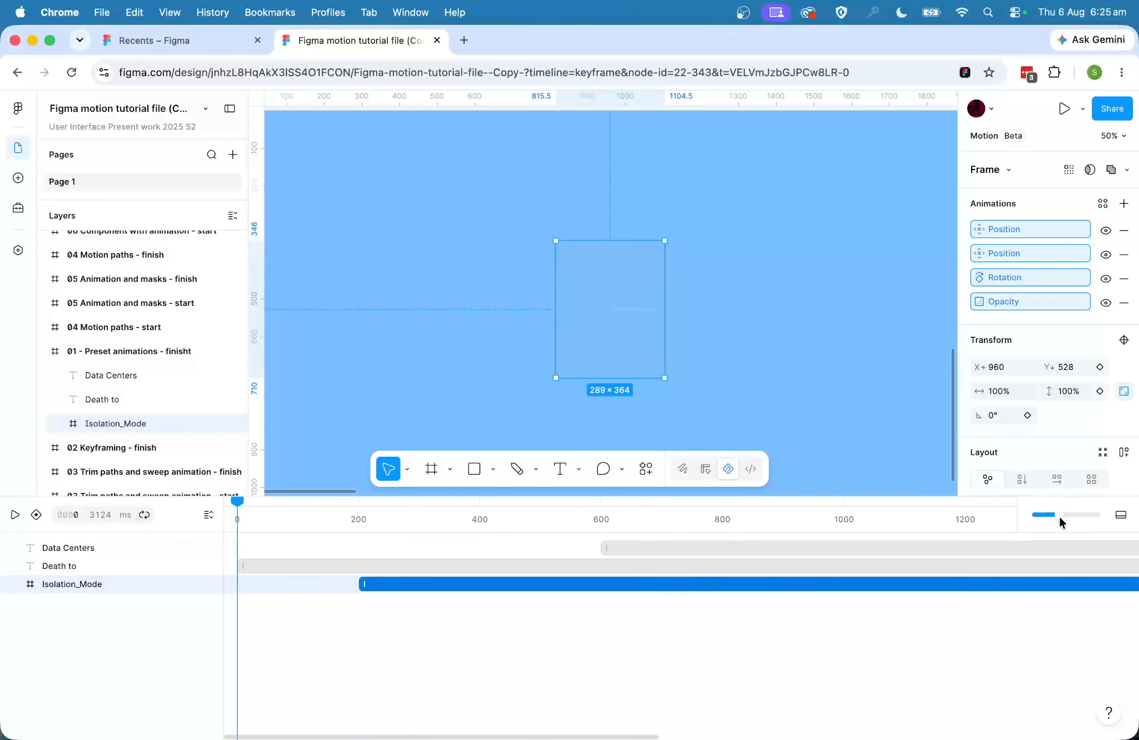
Shorten the overall timeline duration to about 3014 ms, with the timeline zoomed out.
left_click_drag(1059, 515, 1005, 517)
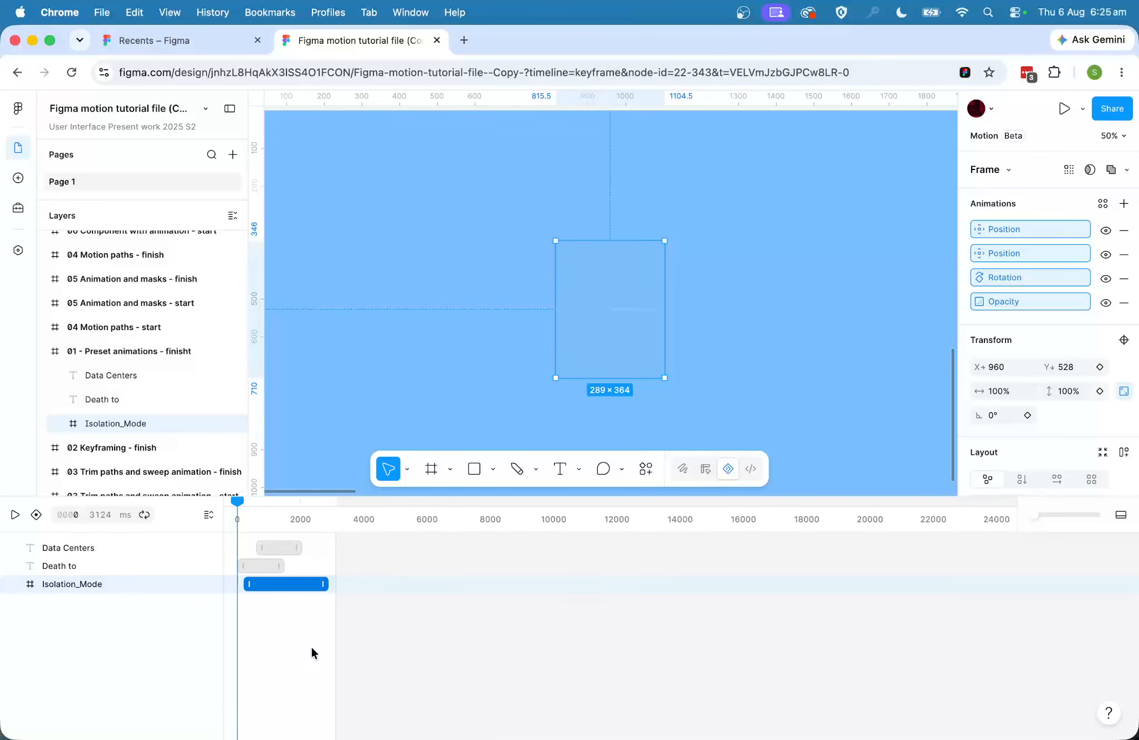
scroll(309, 647, "up", 10)
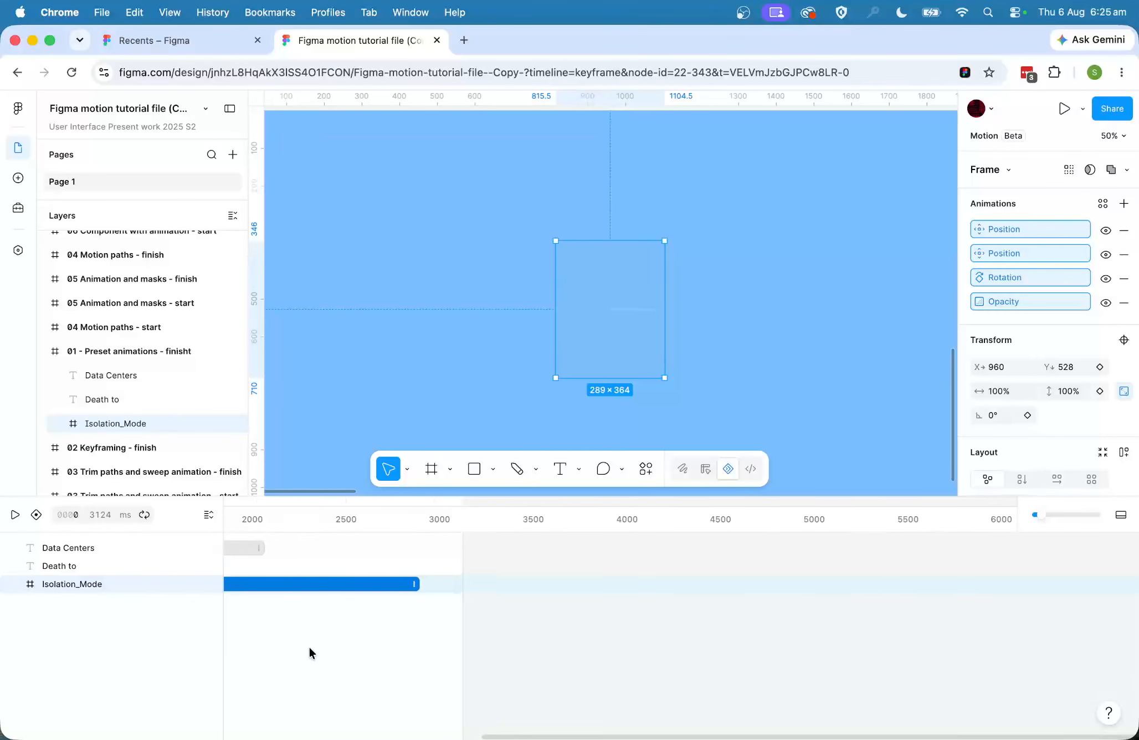
scroll(309, 648, "up", 5)
scroll(309, 647, "down", 15)
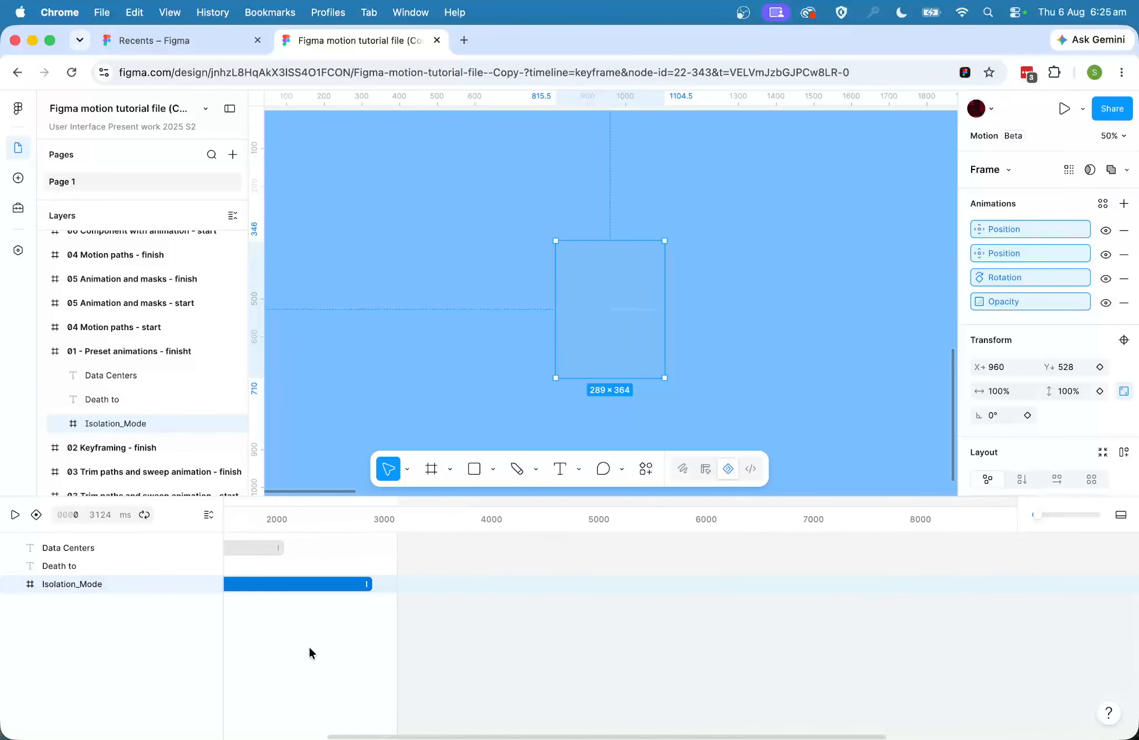
scroll(308, 647, "down", 1)
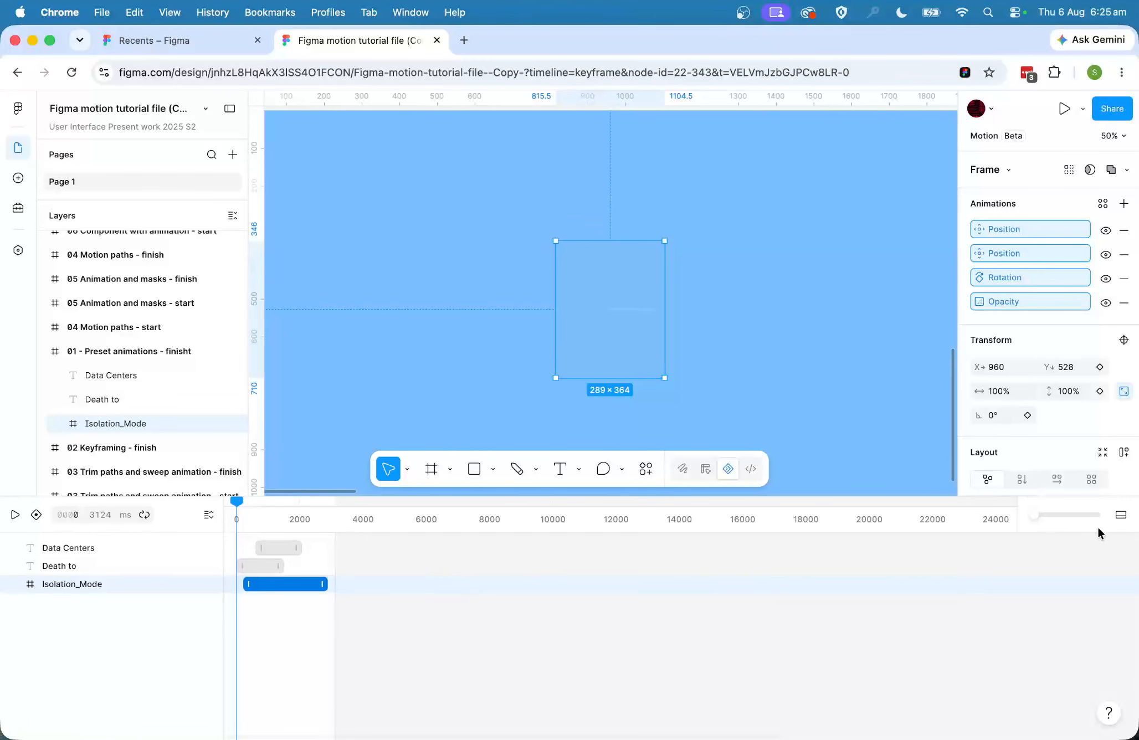
mouse_move(1041, 516)
left_mouse_down()
mouse_move(1050, 514)
mouse_move(1037, 515)
left_mouse_up()
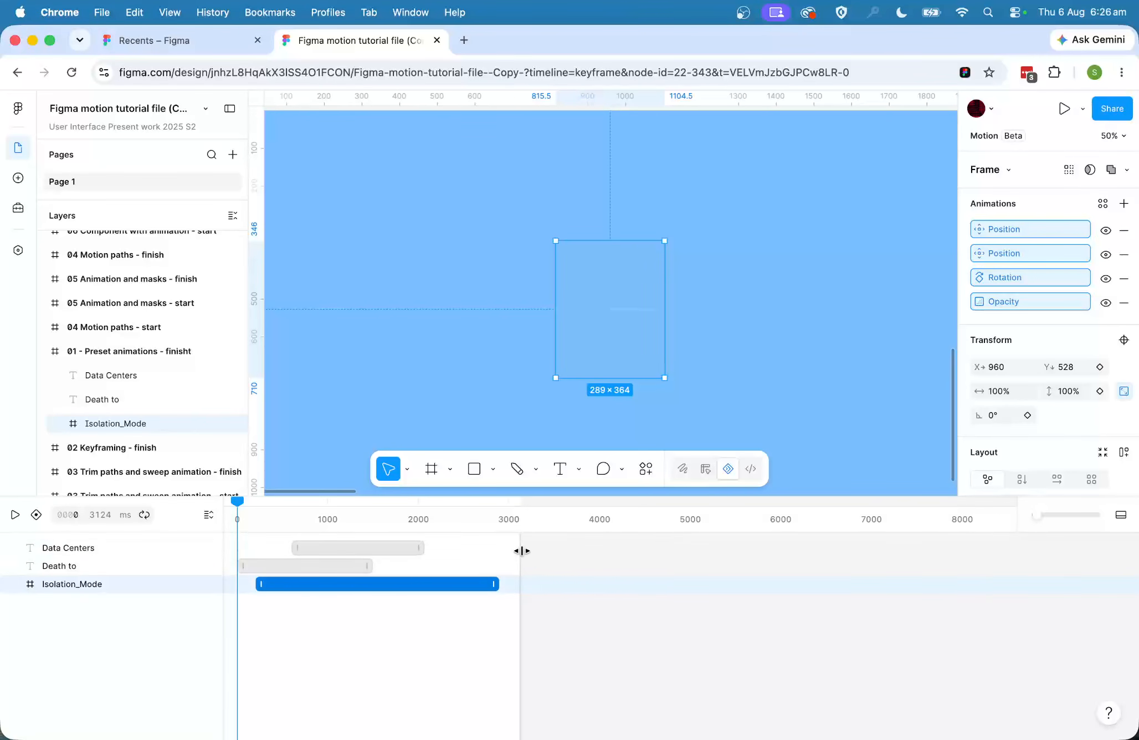
mouse_move(520, 551)
left_mouse_down()
mouse_move(616, 554)
mouse_move(509, 549)
left_mouse_up()
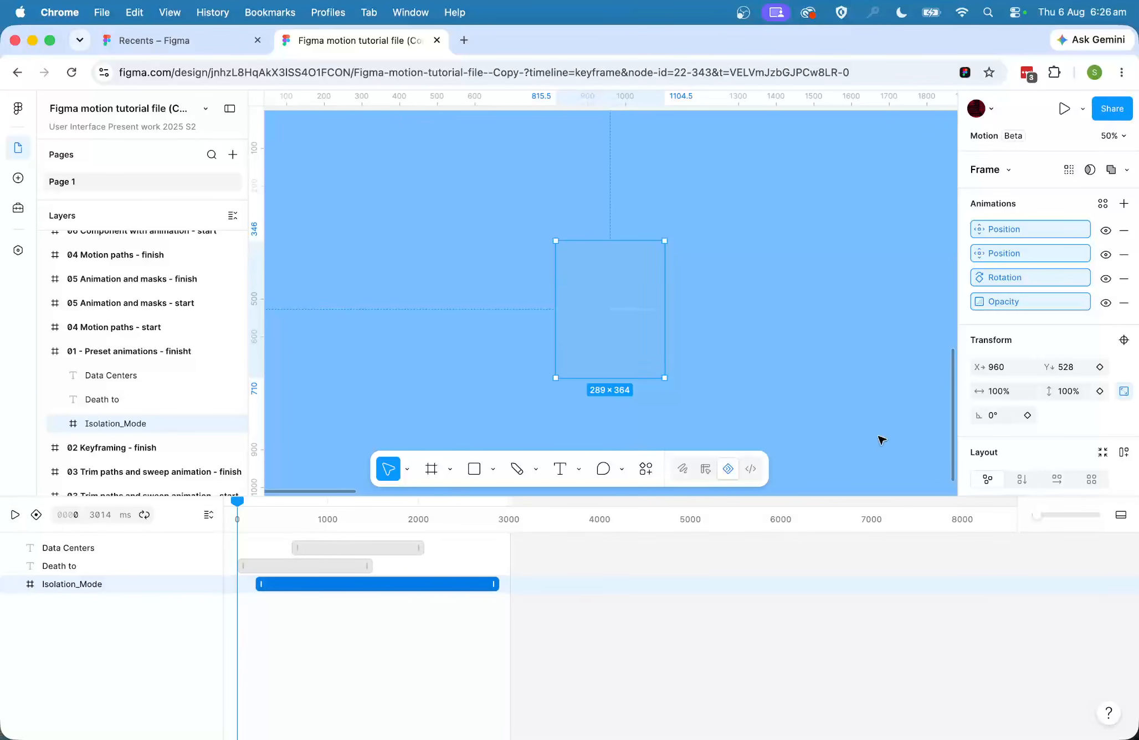
Deselect everything and play the animation of the finished preset animations frame.
left_click(849, 440)
key("minus")
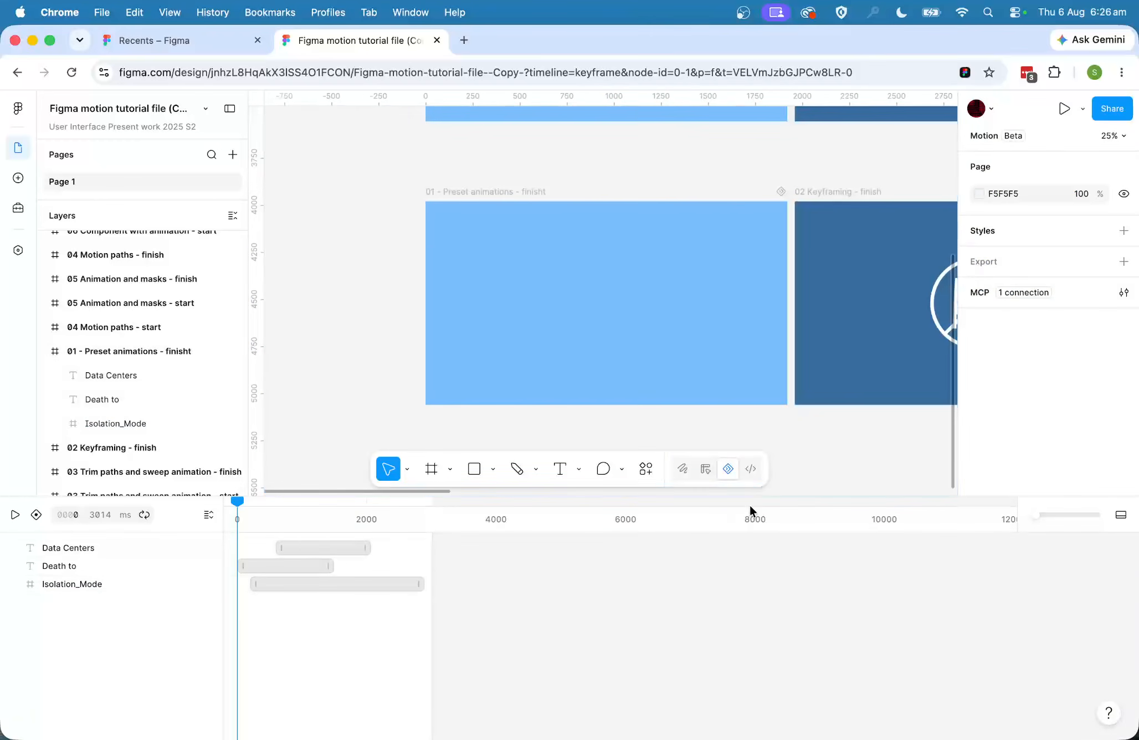
scroll(637, 415, "up", 2)
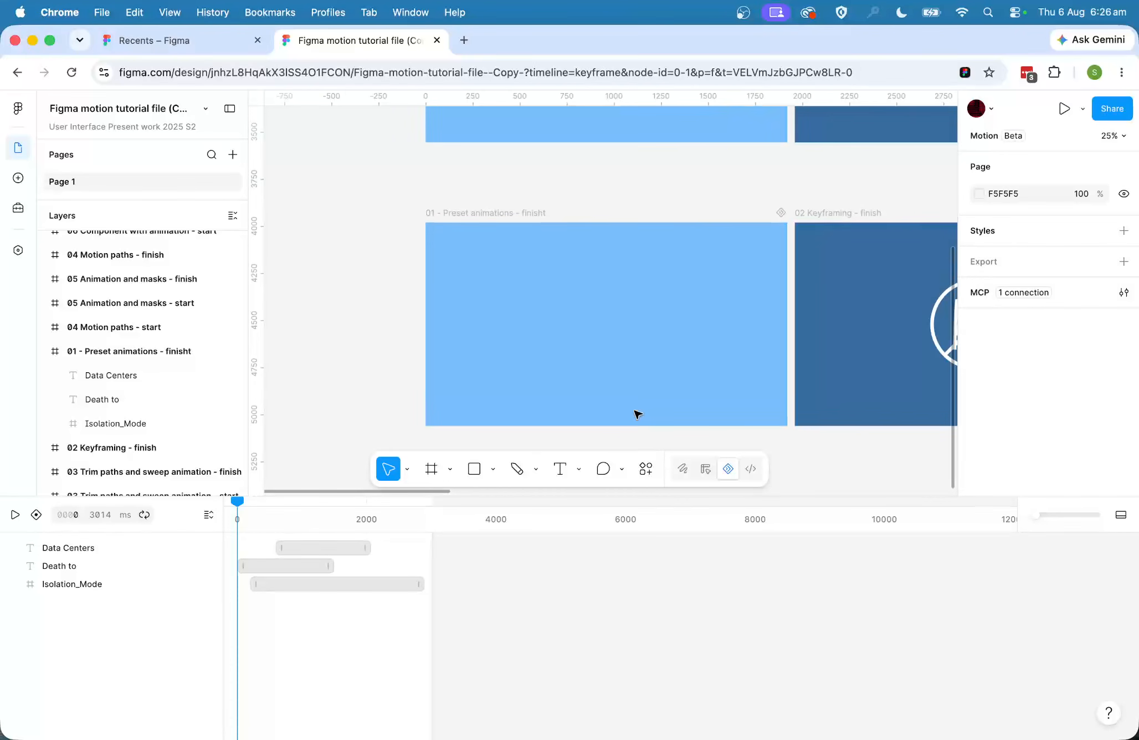
left_click(13, 516)
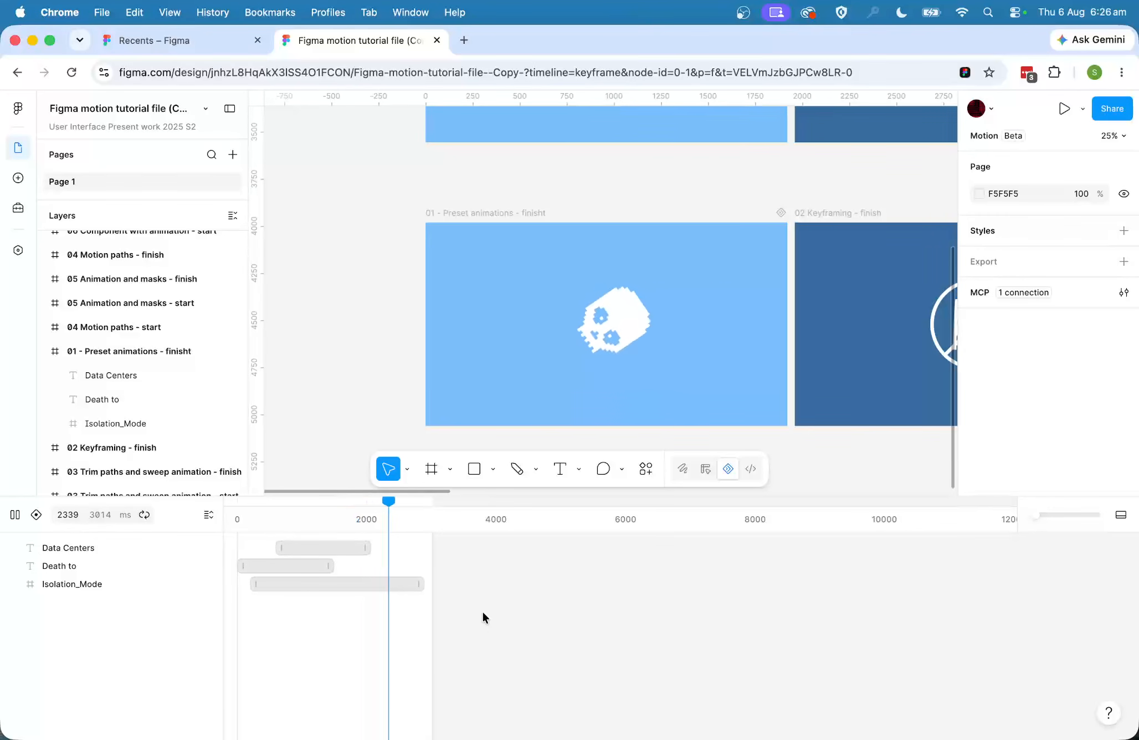
Change the timeline's loop mode and replay the animation, pausing it at about 2413 ms.
left_click(144, 515)
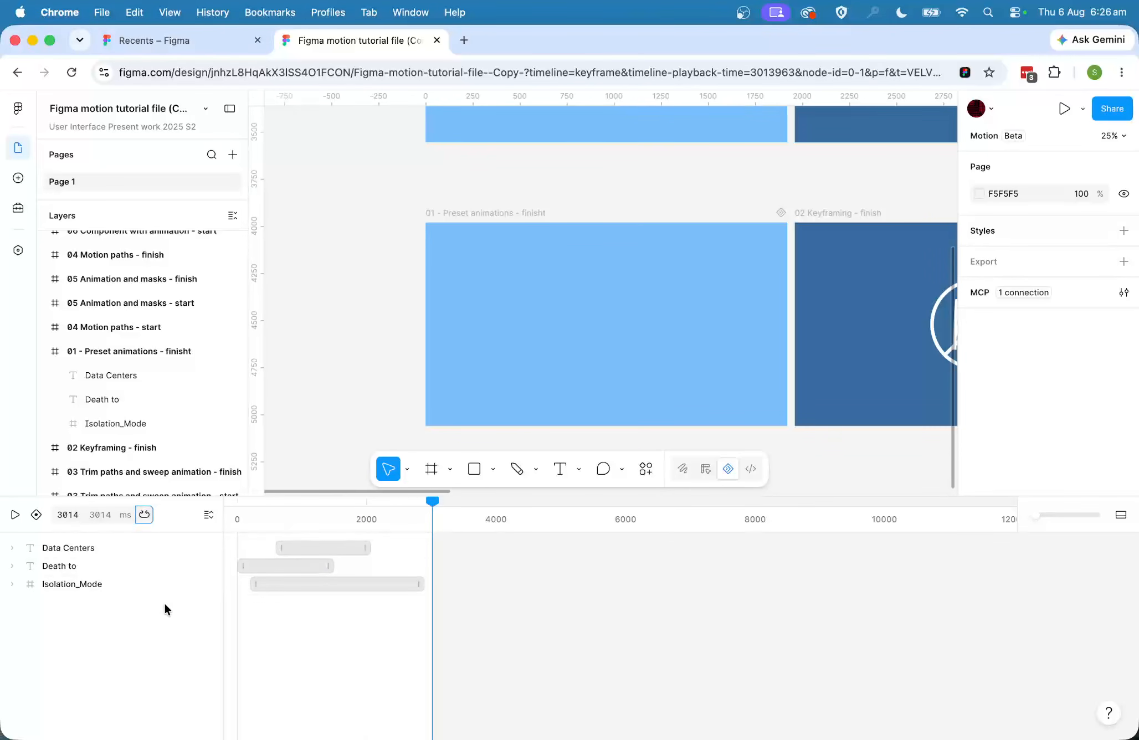
left_click(15, 514)
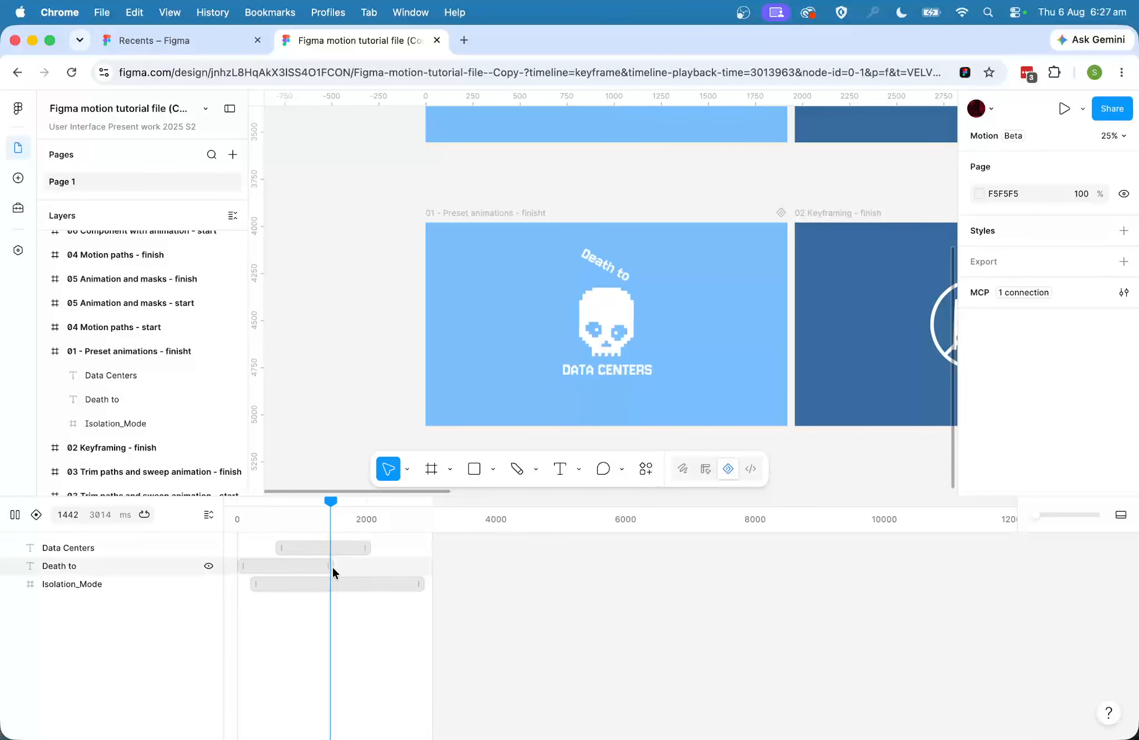
key("c")
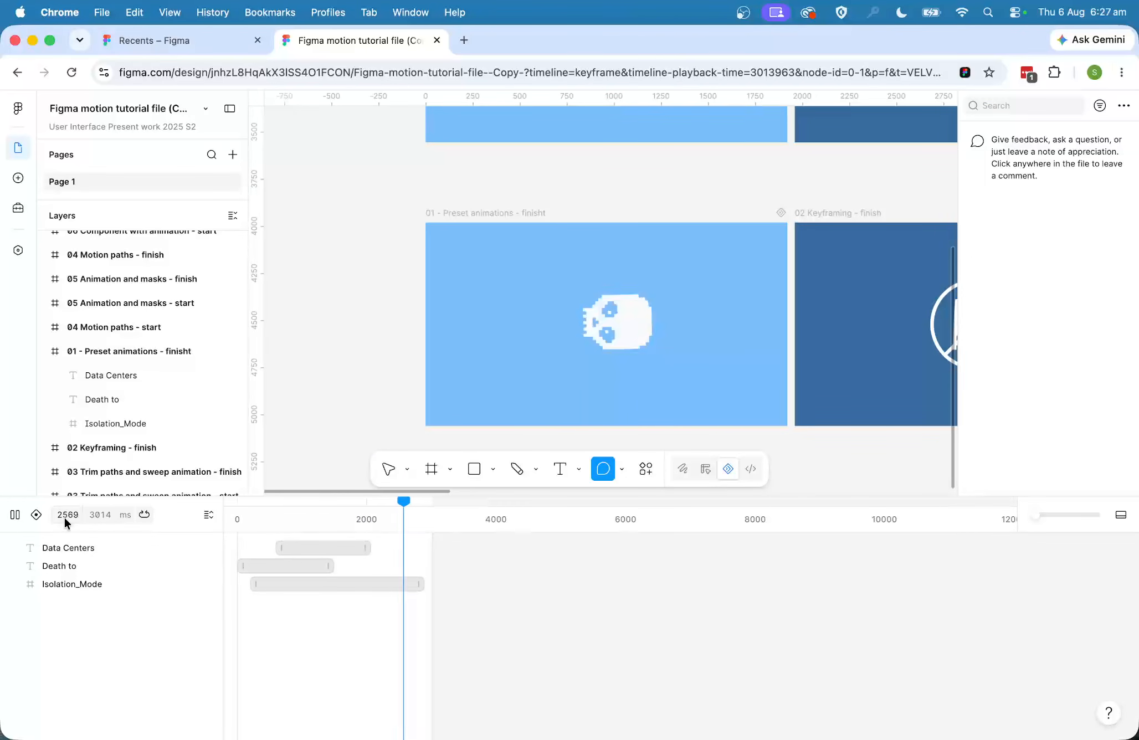
key("space")
Bring the "01 - Preset animations - start" frame into view and reduce the height of the timeline area.
scroll(756, 371, "up", 7)
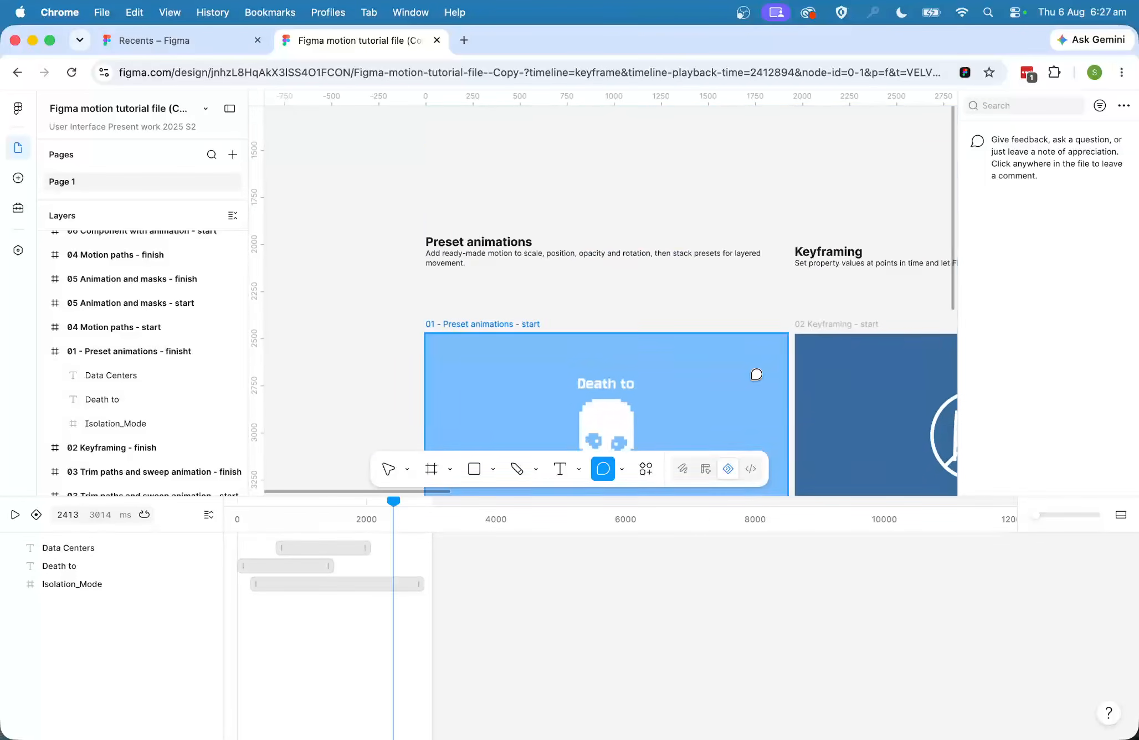
scroll(755, 371, "down", 3)
scroll(756, 371, "right", 1)
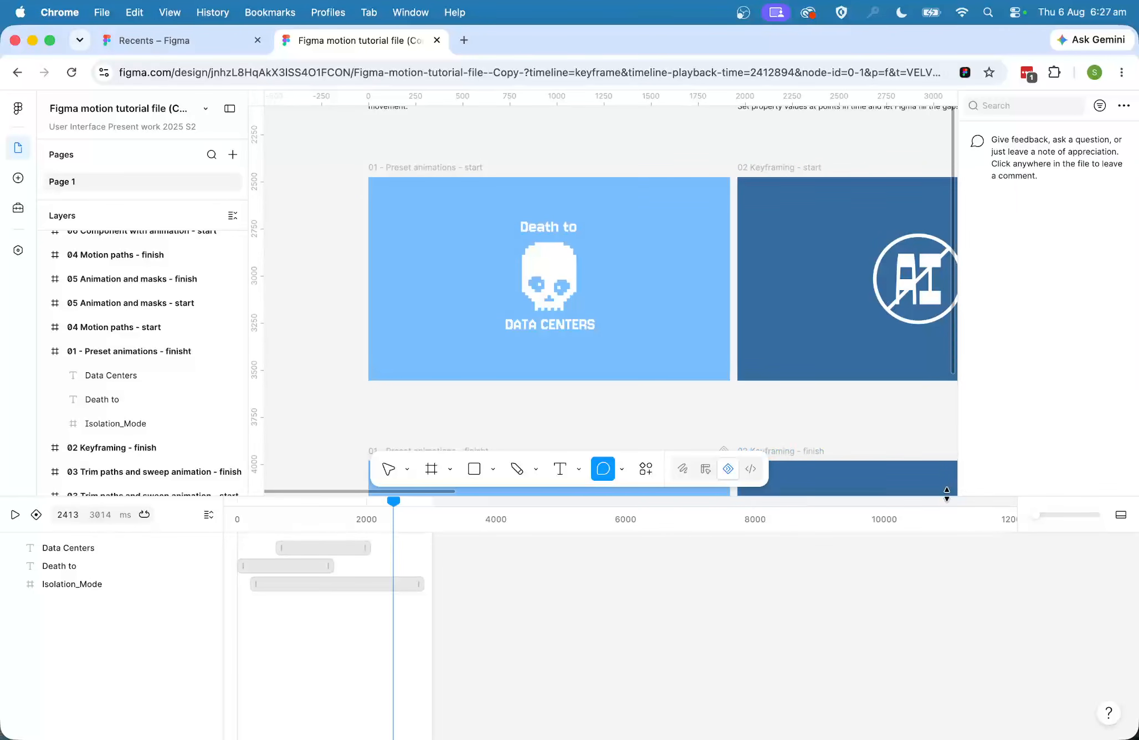
left_click_drag(947, 496, 947, 552)
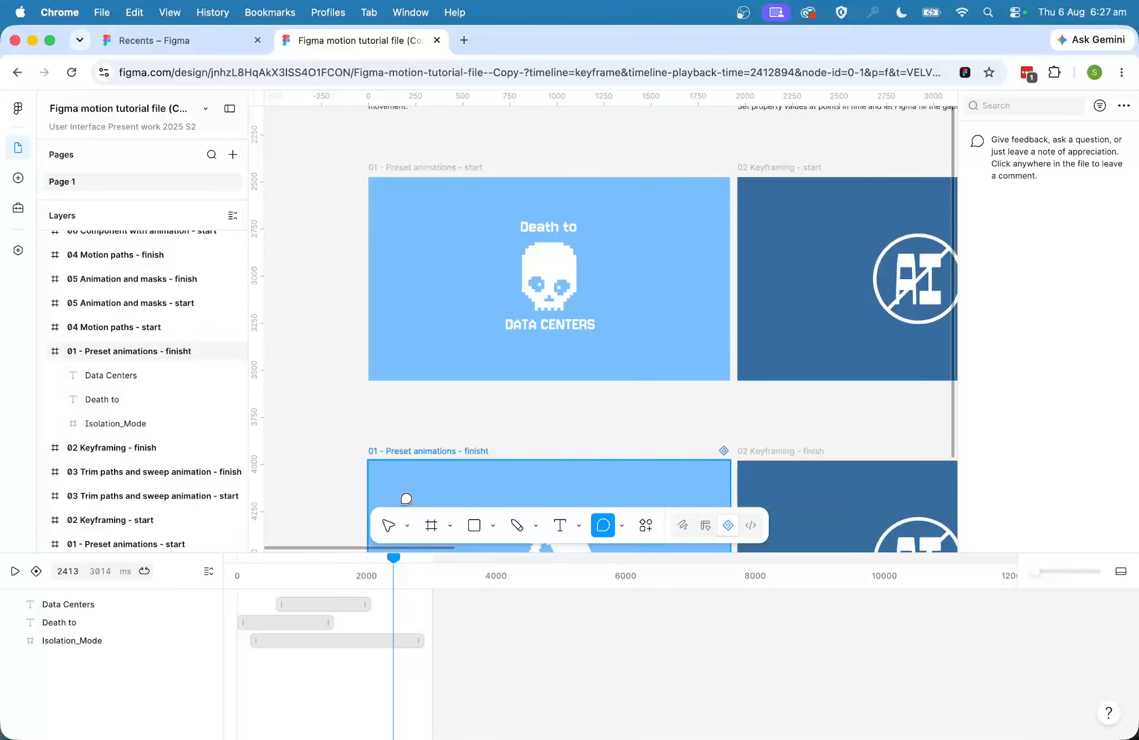
Switch to the Move tool, select the "Death to" text in the "01 - Preset animations - start" frame and narrow the layers sidebar.
left_click(388, 527)
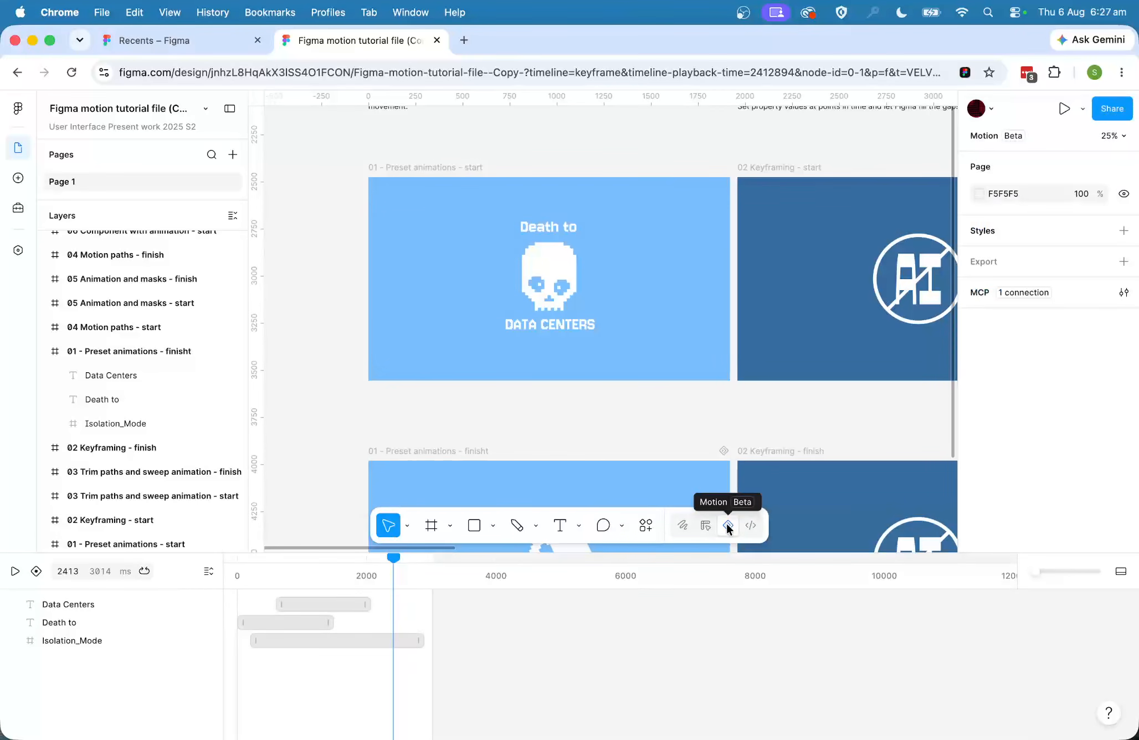
left_click(404, 168)
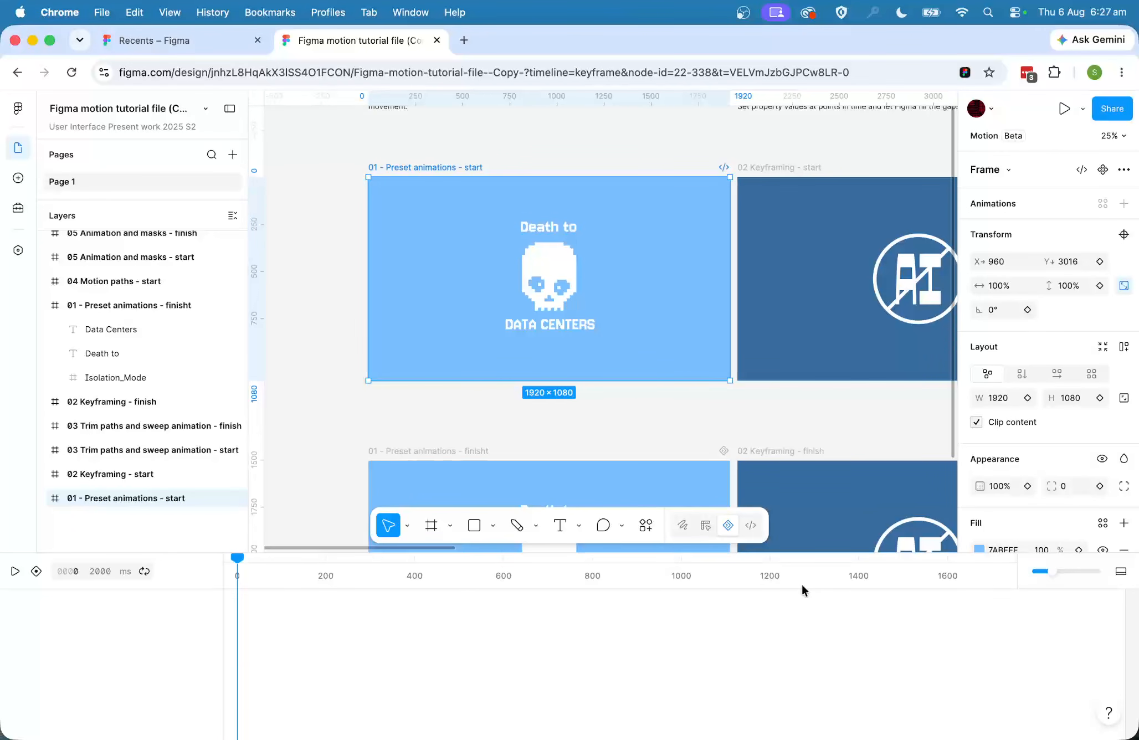
left_click(543, 229)
key("super+plus")
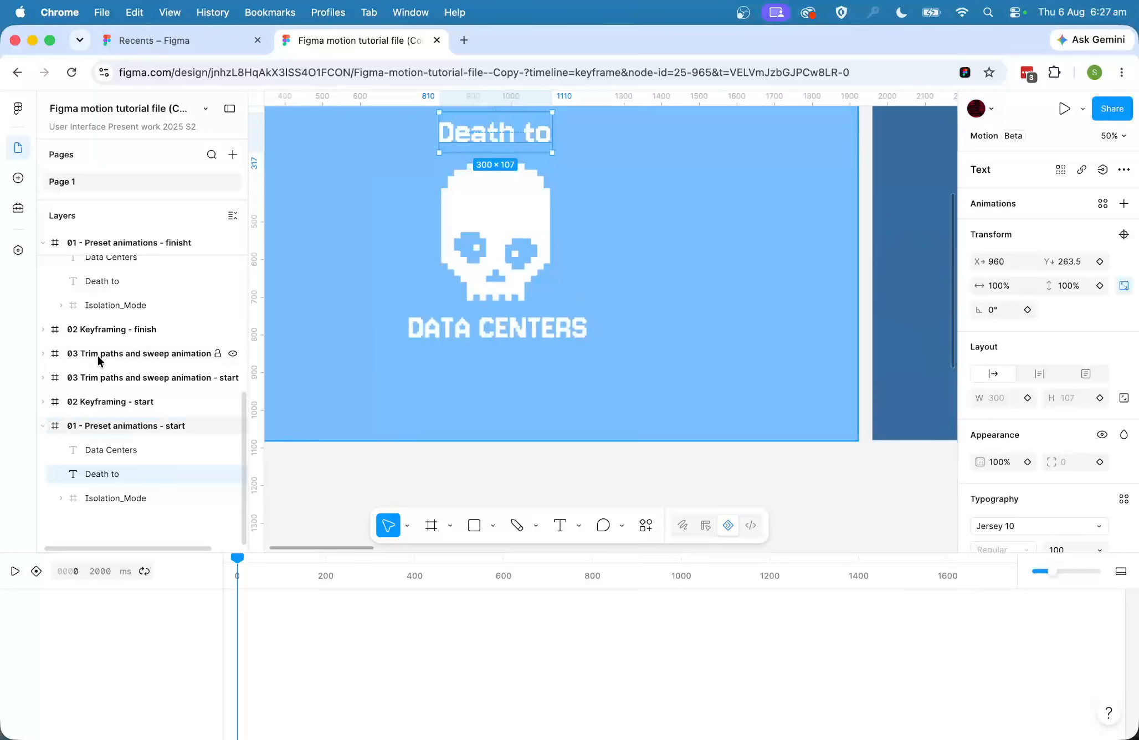
scroll(697, 326, "up", 2)
scroll(697, 325, "left", 2)
scroll(699, 324, "down", 2)
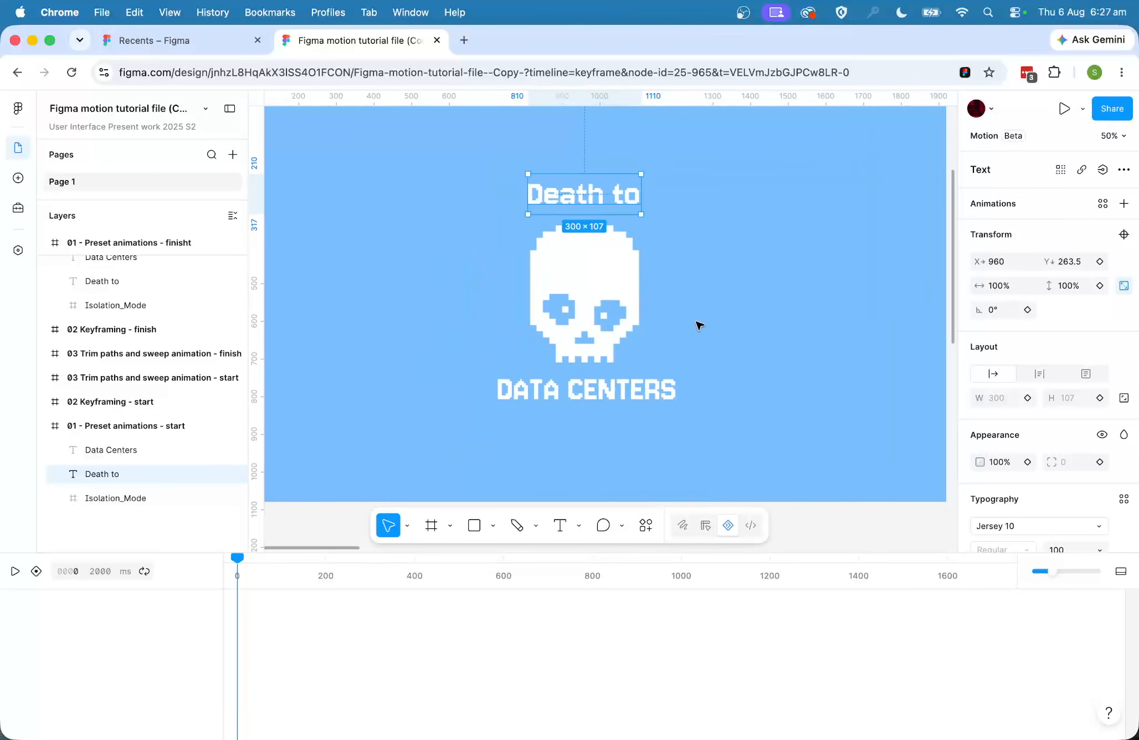
left_click_drag(258, 306, 218, 306)
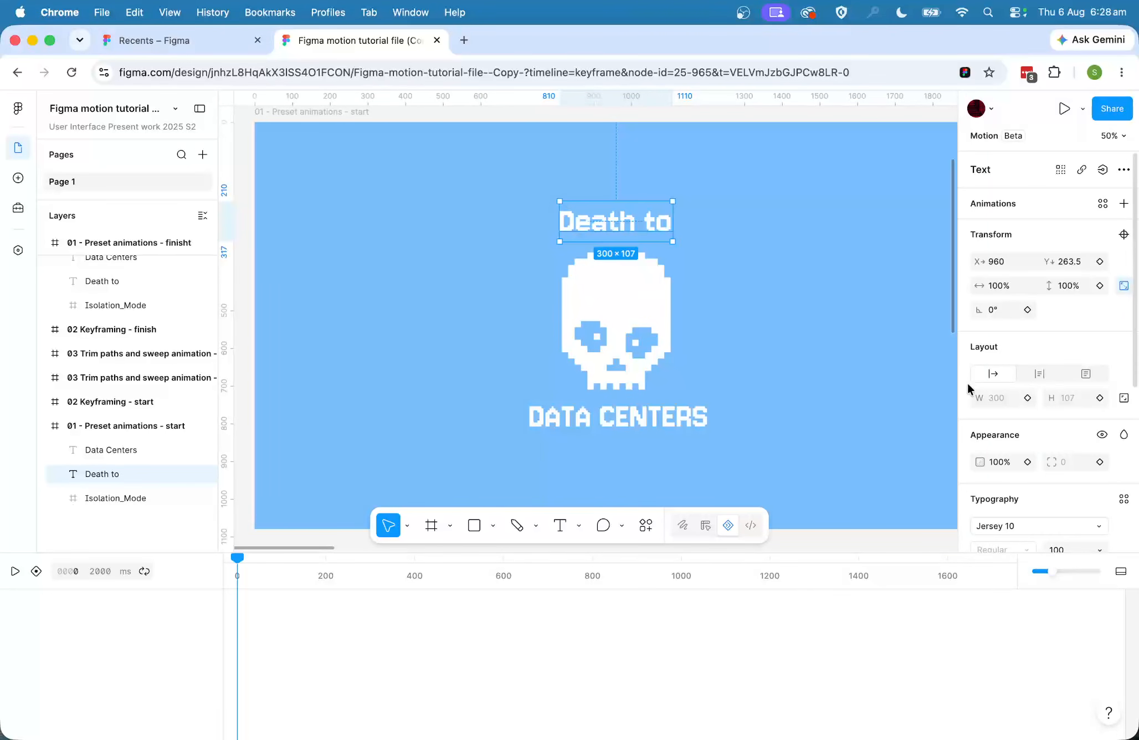
scroll(831, 409, "right", 2)
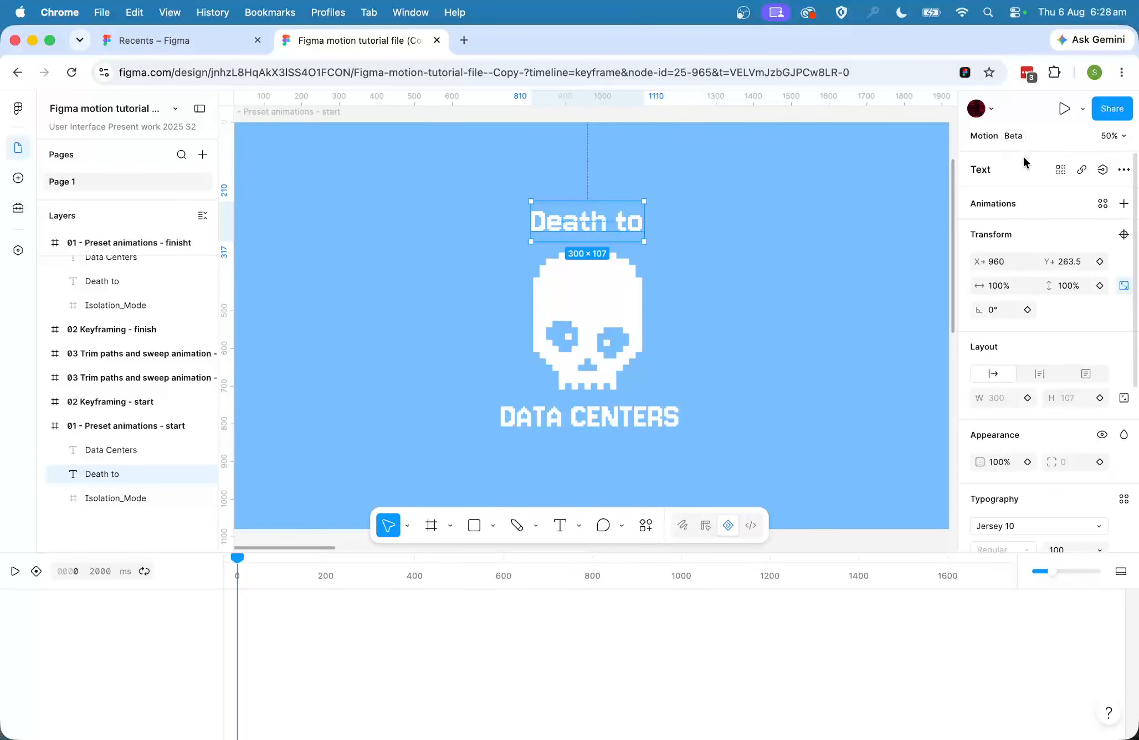
Add a Position animation to the "Death to" text with type Slide in and direction From top.
left_click(1124, 204)
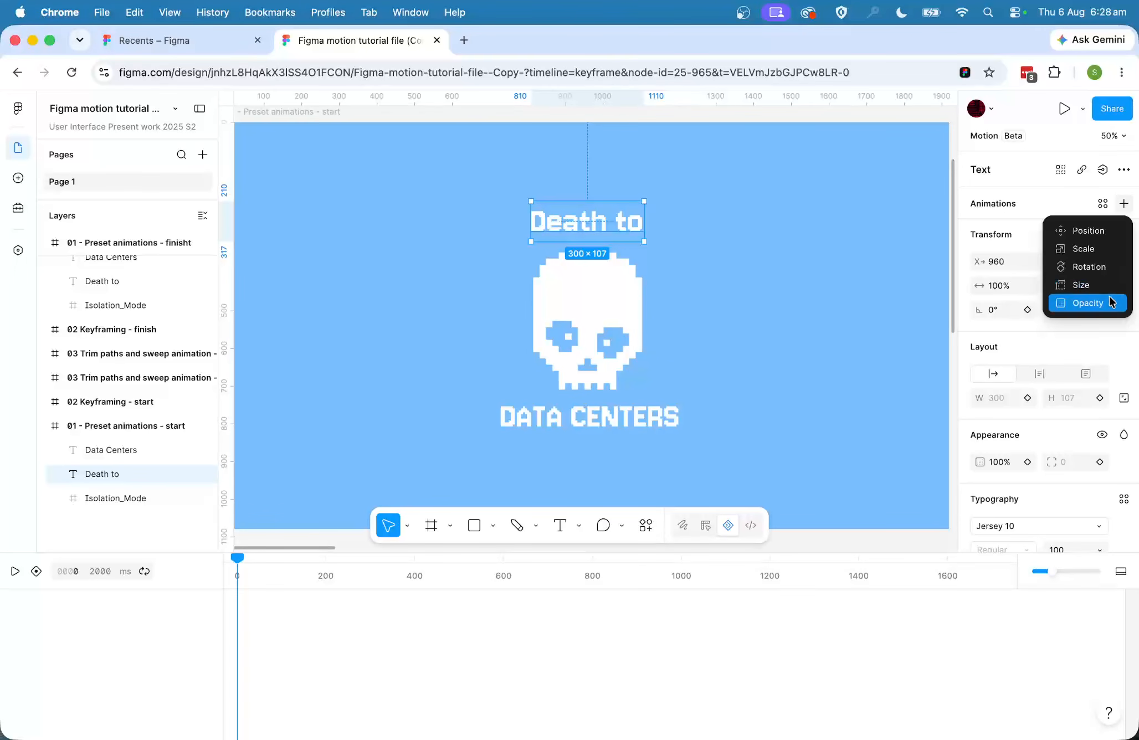
left_click(1104, 231)
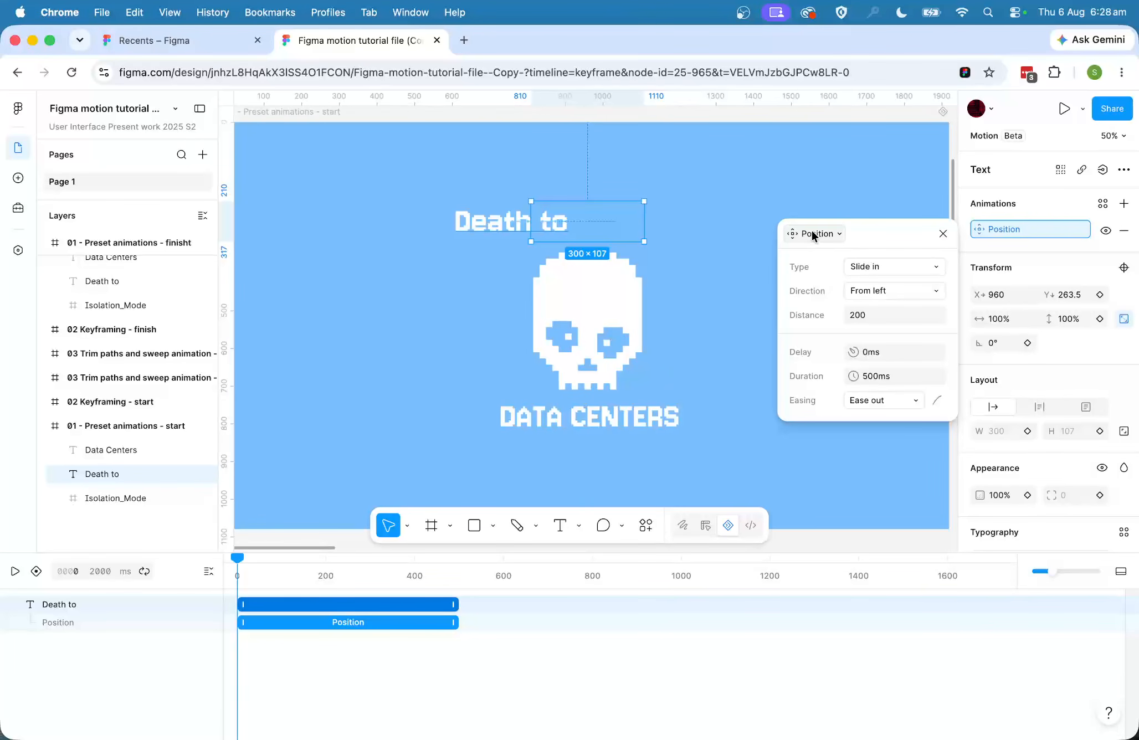
left_click(887, 264)
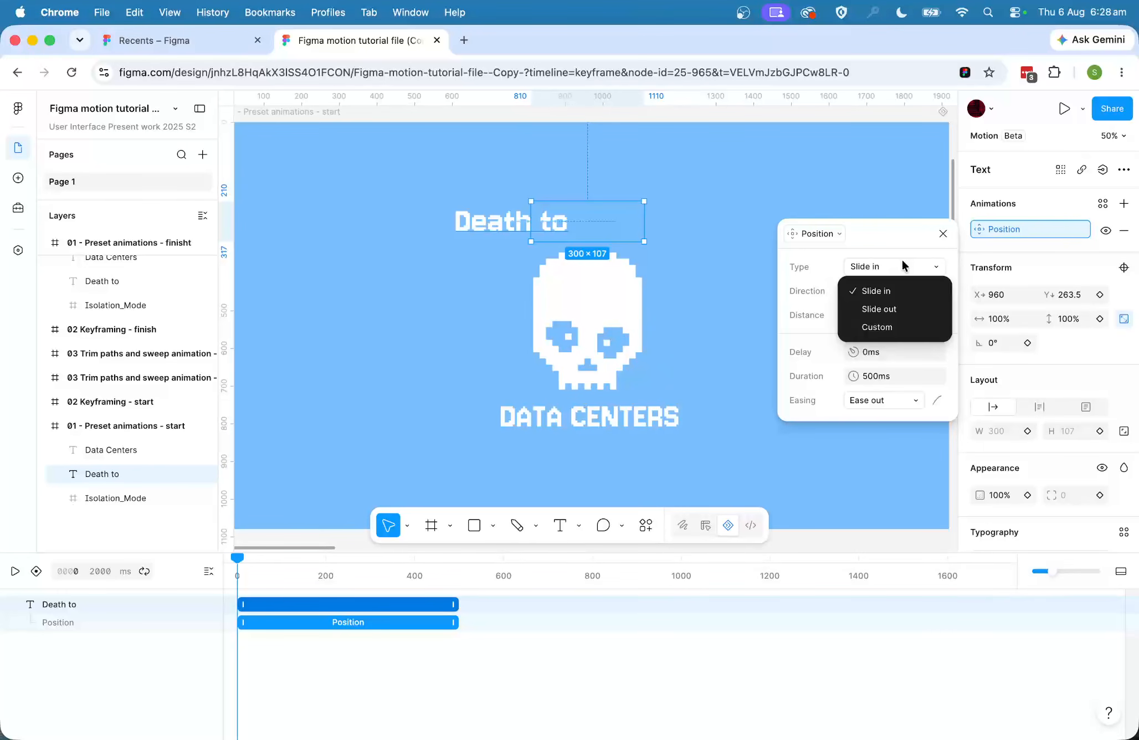
left_click(887, 285)
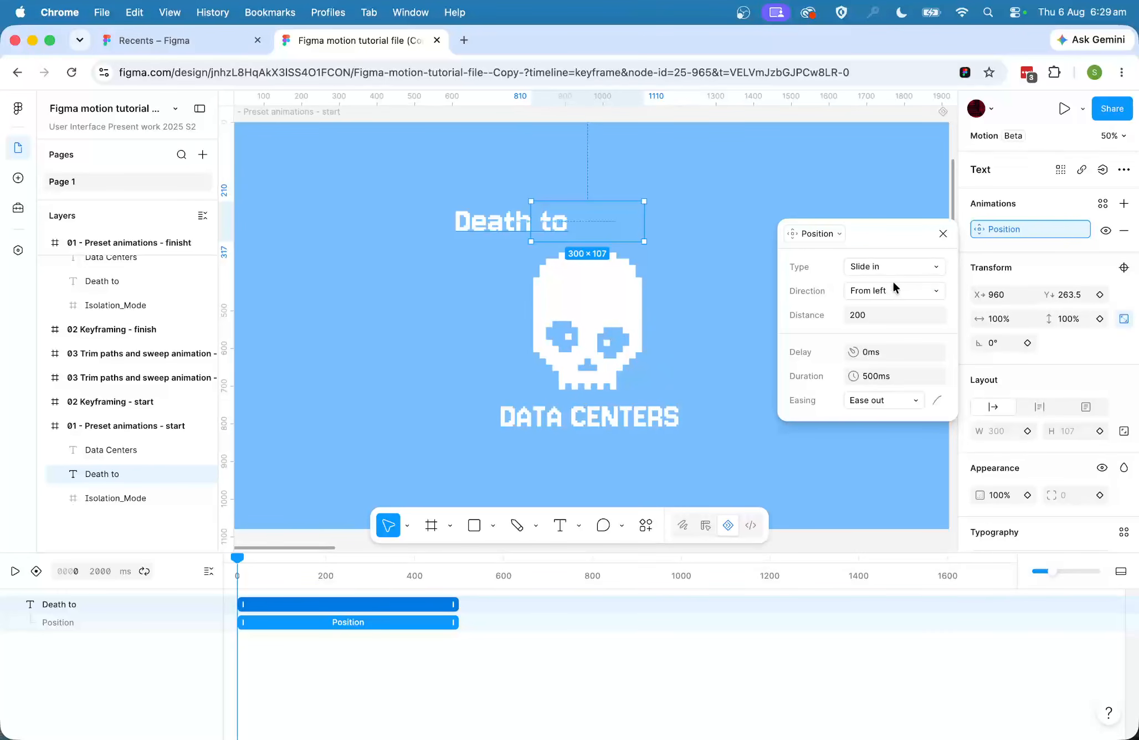
left_click(898, 288)
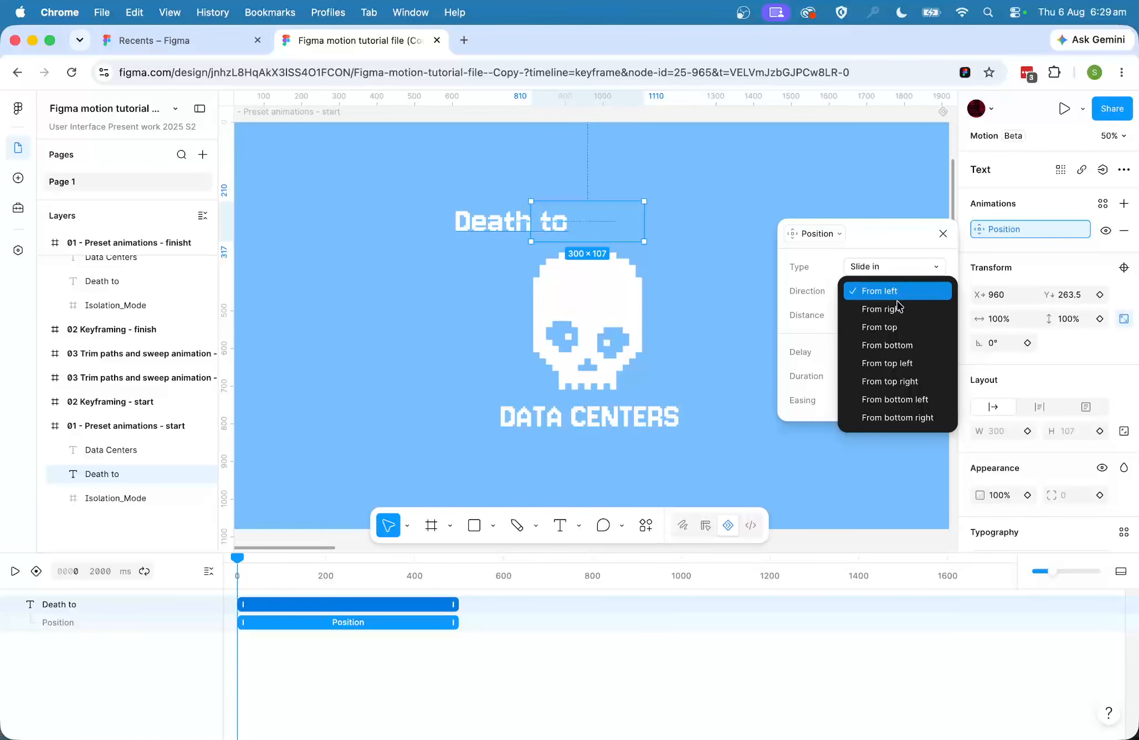
left_click(895, 323)
scroll(742, 269, "up", 3)
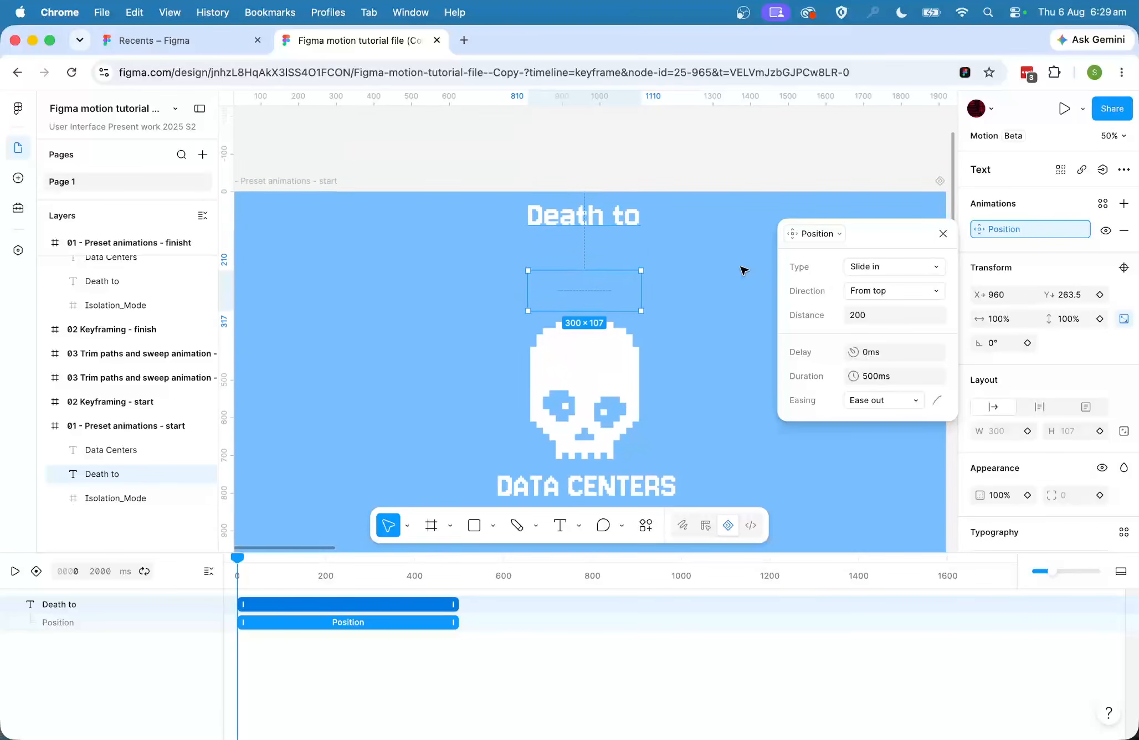
scroll(743, 269, "down", 2)
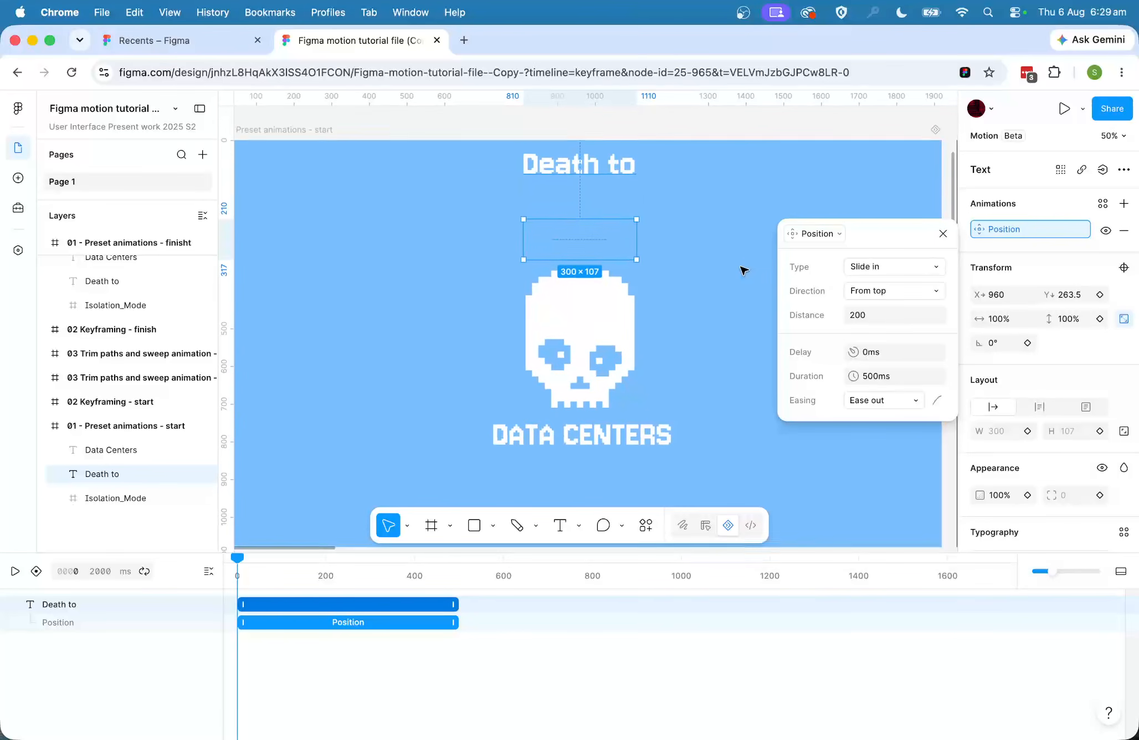
Set the slide-in distance of the "Death to" Position animation to 300.
left_click_drag(856, 315, 884, 314)
left_click(842, 314)
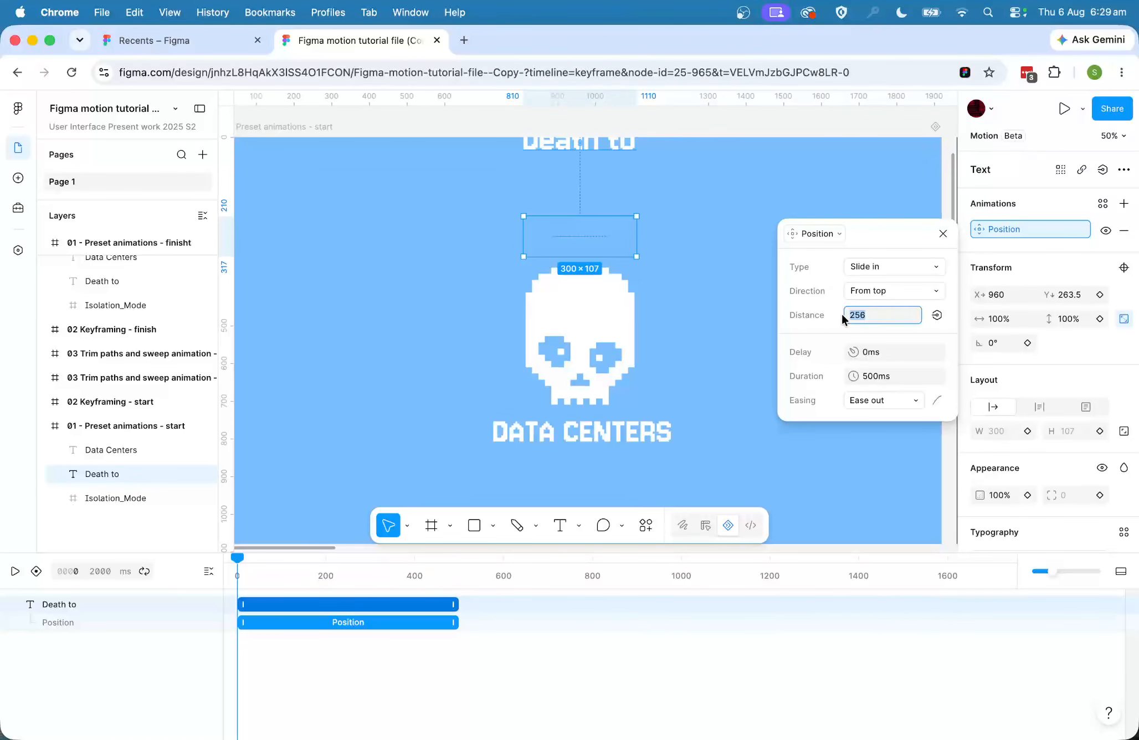
type("300")
key("Return")
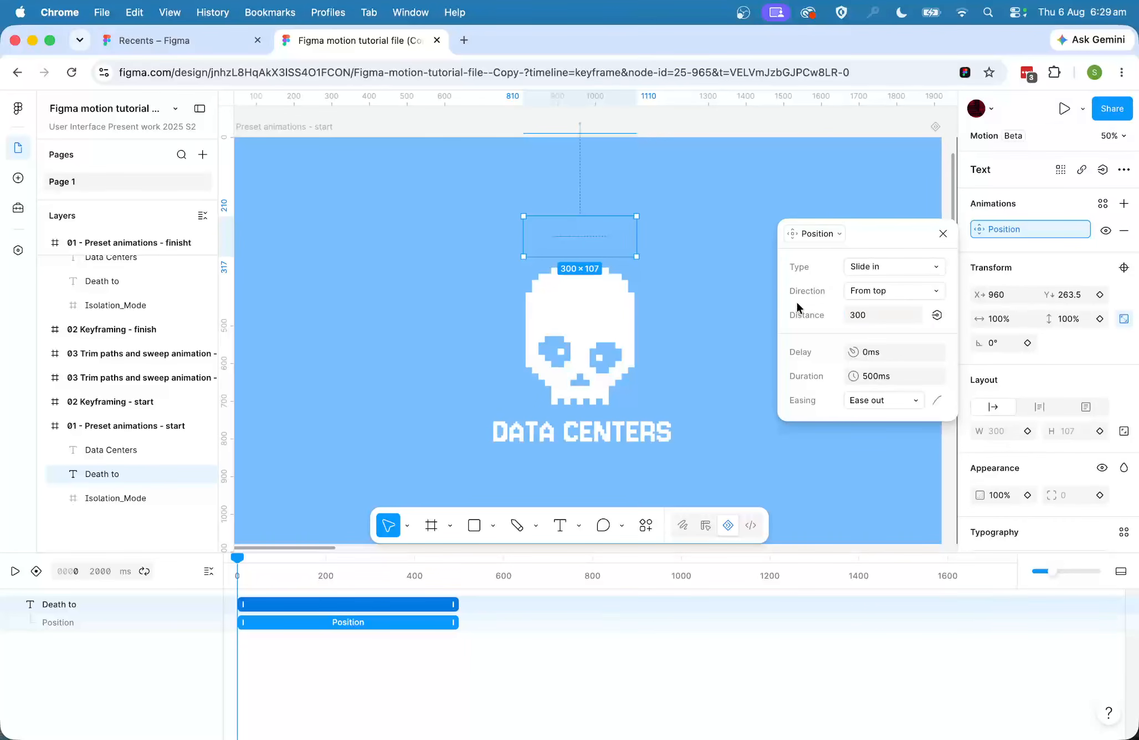
scroll(707, 209, "up", 3)
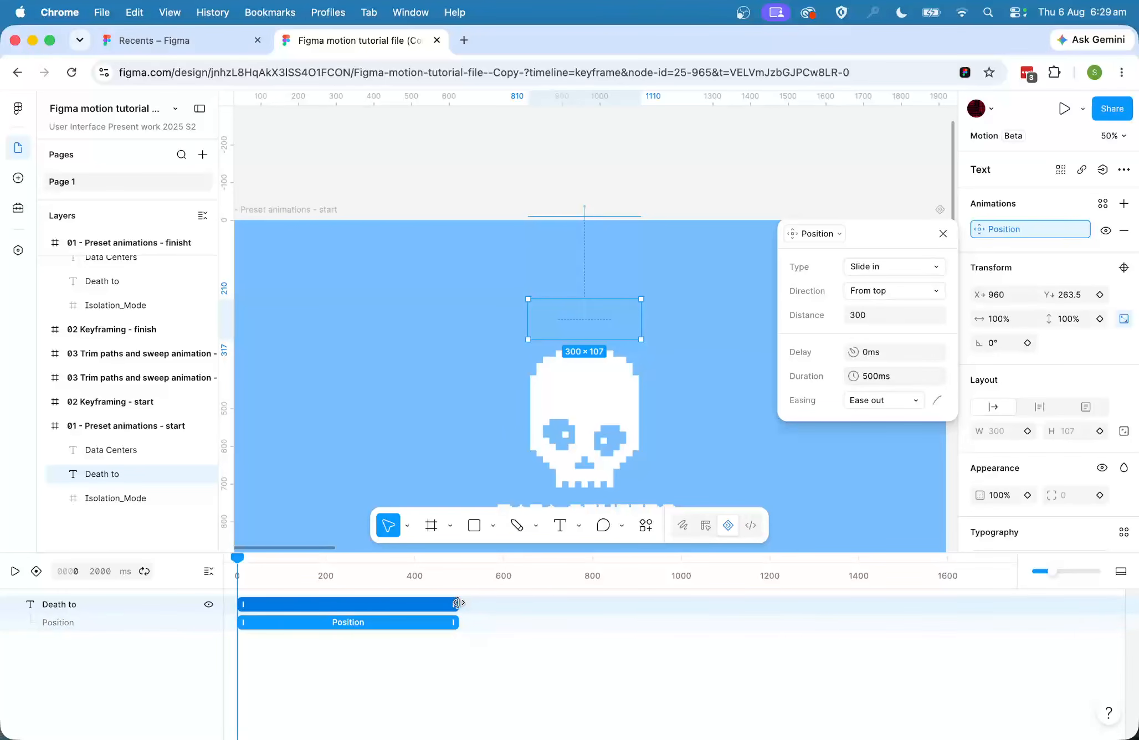
Lengthen the "Death to" Position animation to a duration of exactly 600 ms.
left_click_drag(456, 604, 507, 602)
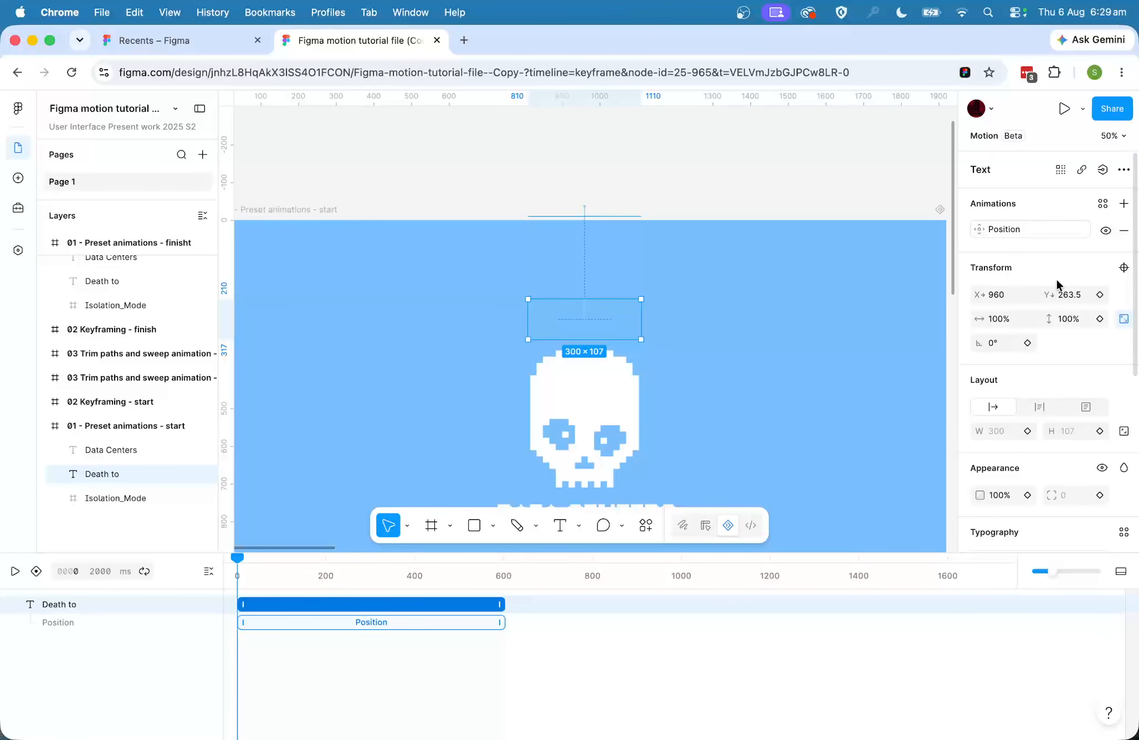
left_click(1015, 229)
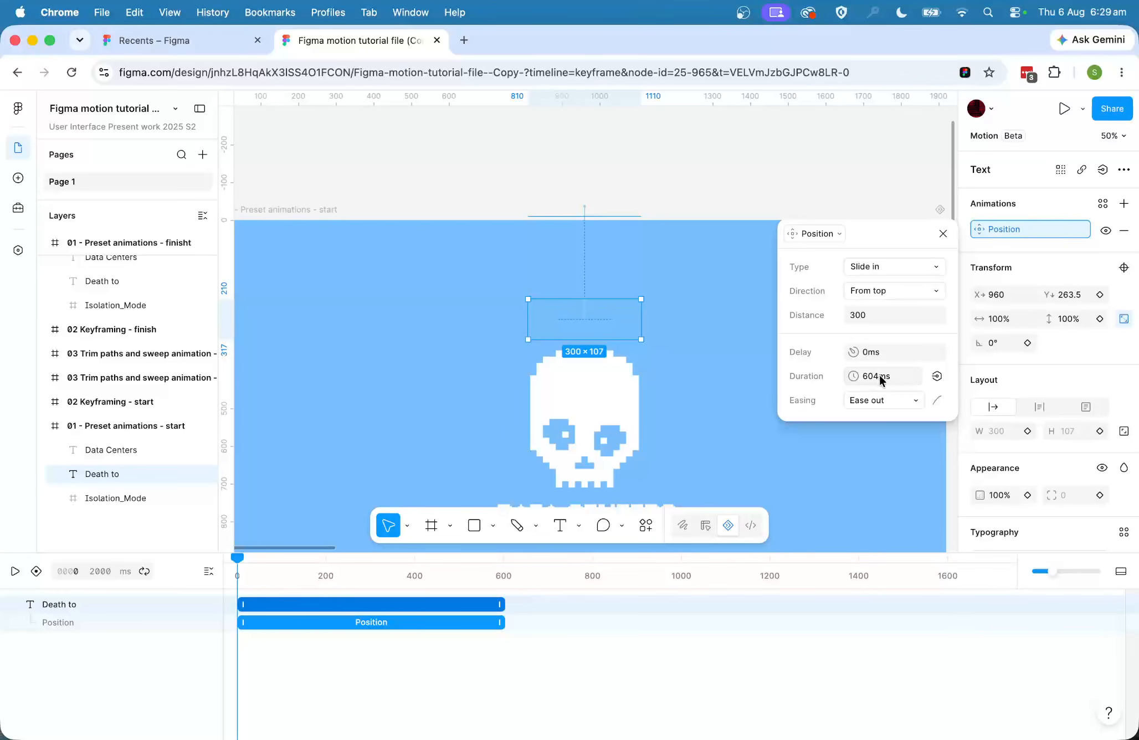
left_click(873, 377)
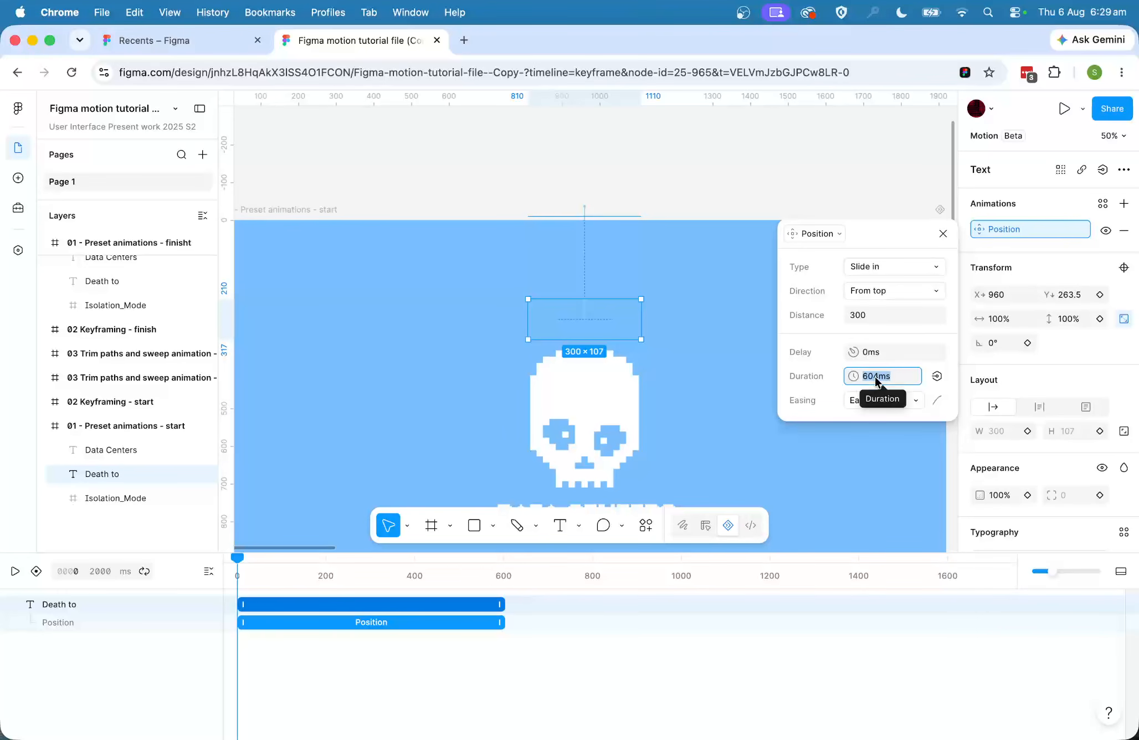
type("600")
key("Return")
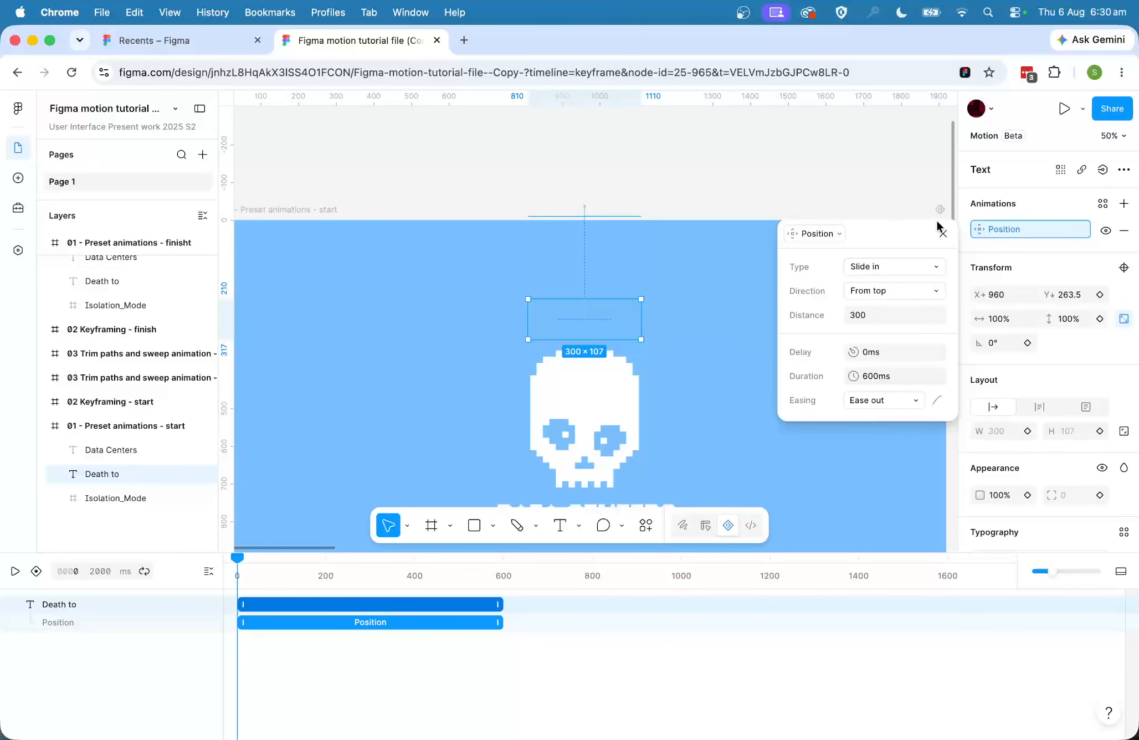
Deselect everything, play the start frame's animation to preview the text sliding in, and pause it.
left_click(914, 192)
scroll(792, 293, "down", 1)
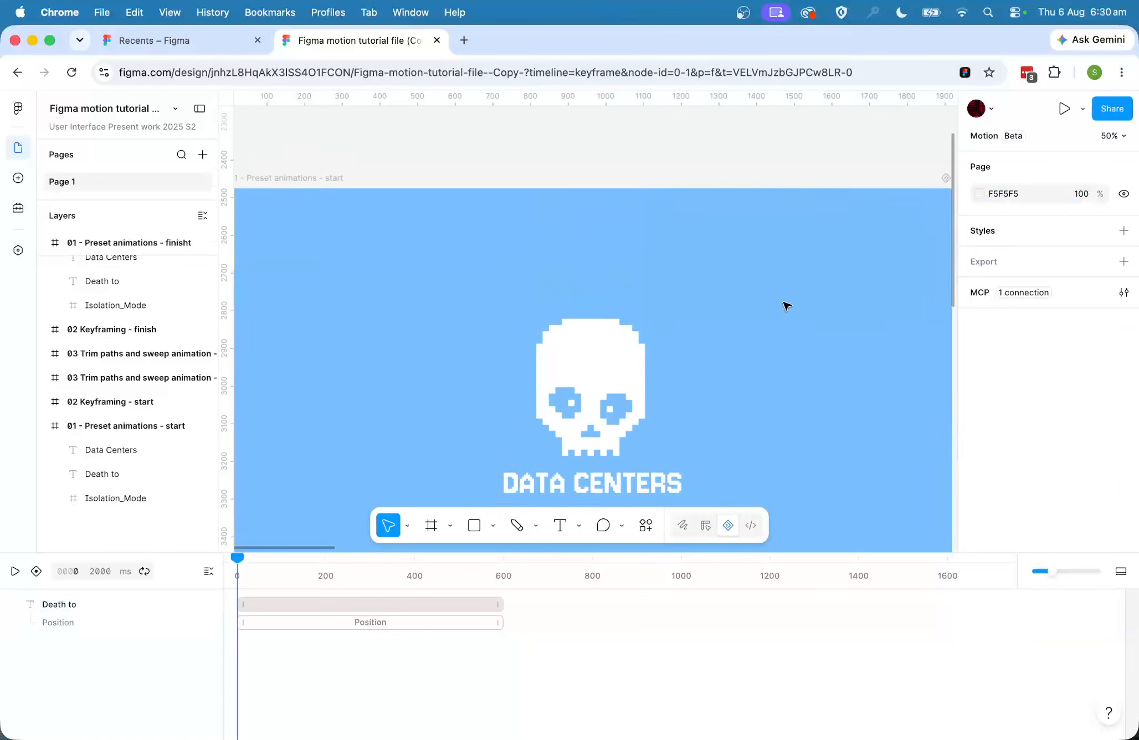
scroll(787, 303, "left", 2)
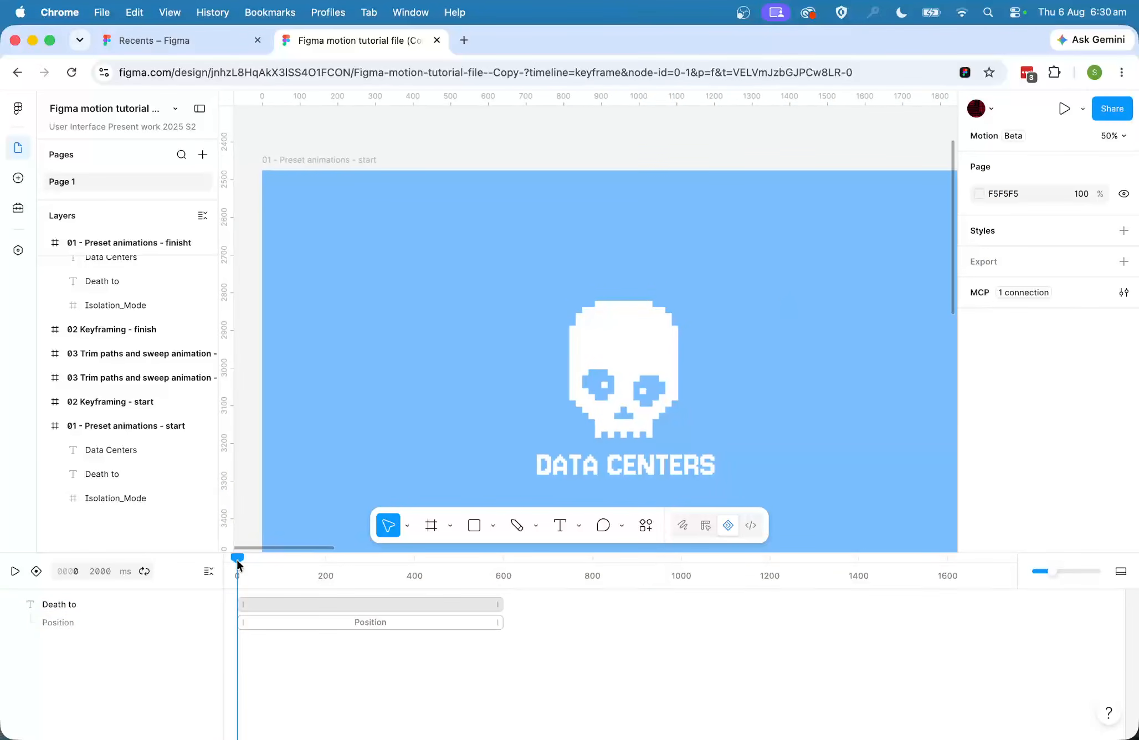
key("space")
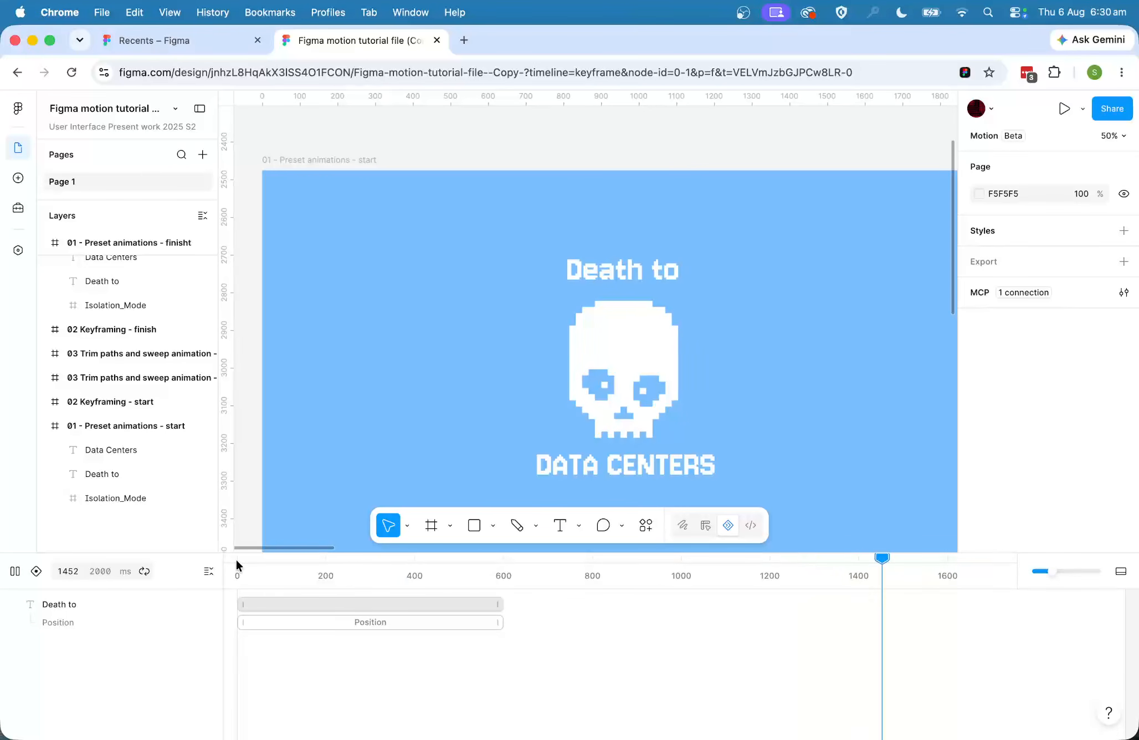
key("space")
Move the timeline playhead to 400 ms.
left_click(416, 579)
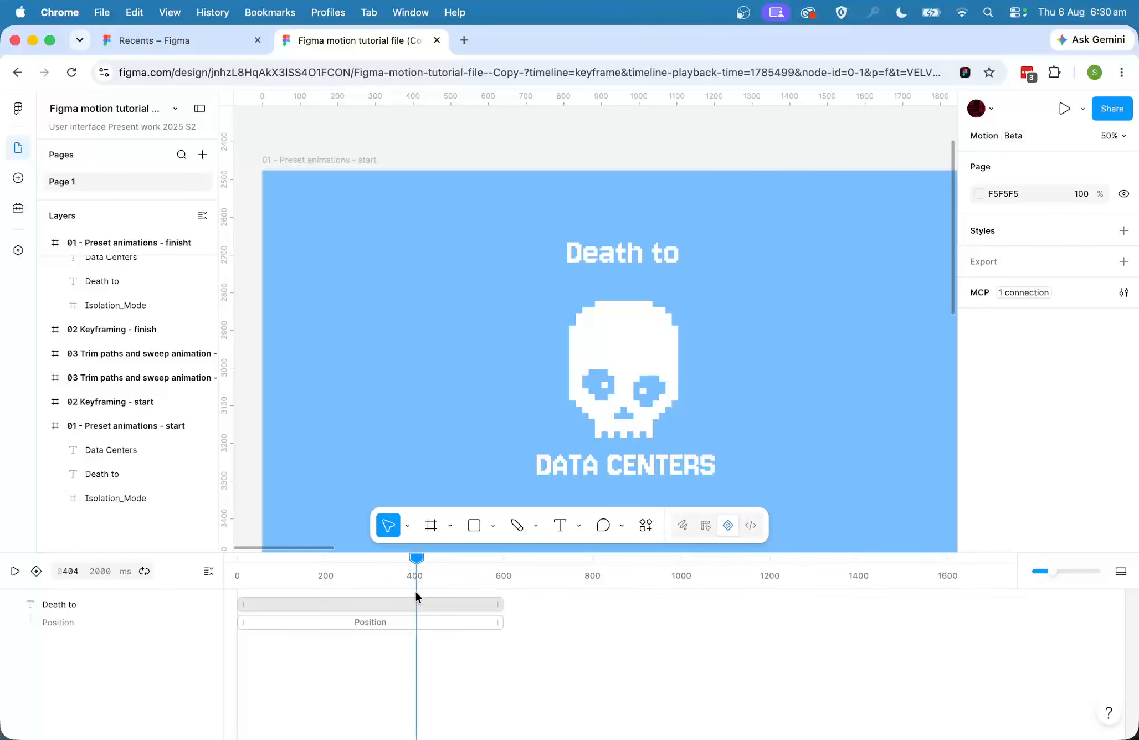
mouse_move(416, 596)
left_mouse_down()
mouse_move(404, 600)
mouse_move(435, 596)
mouse_move(414, 601)
left_mouse_up()
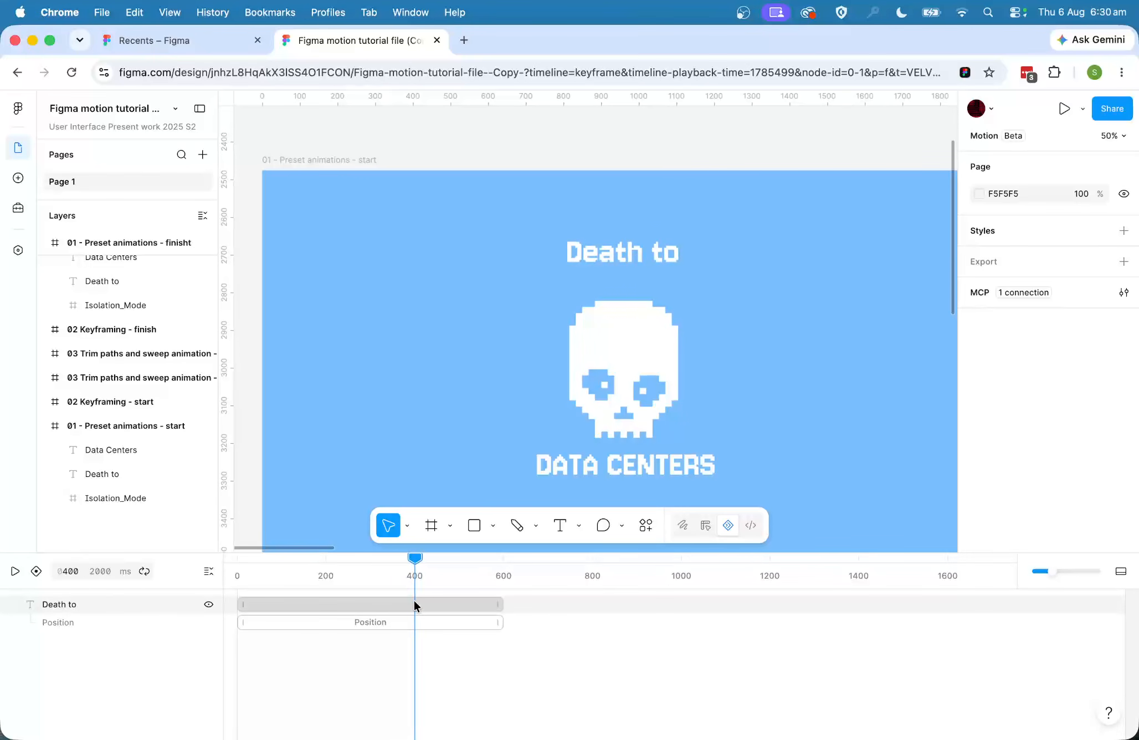
left_click(70, 571)
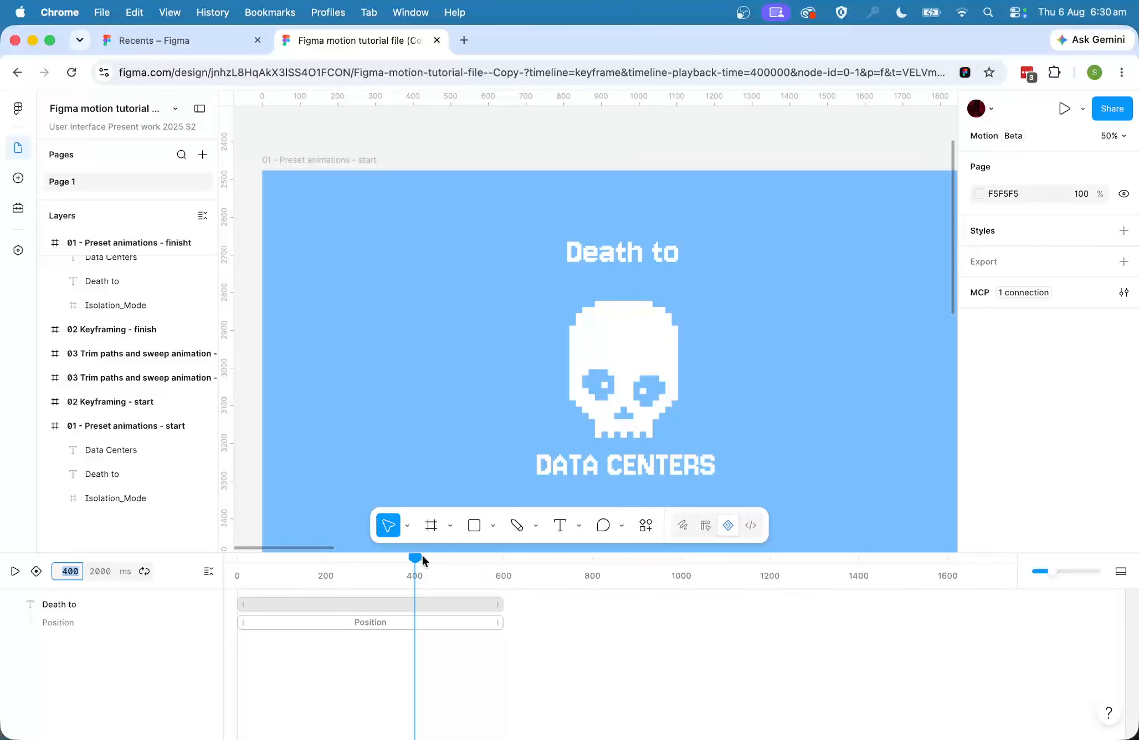
Select the skull graphic in the start frame and add a Scale animation of type Scale in with a 400 ms delay.
left_click(617, 339)
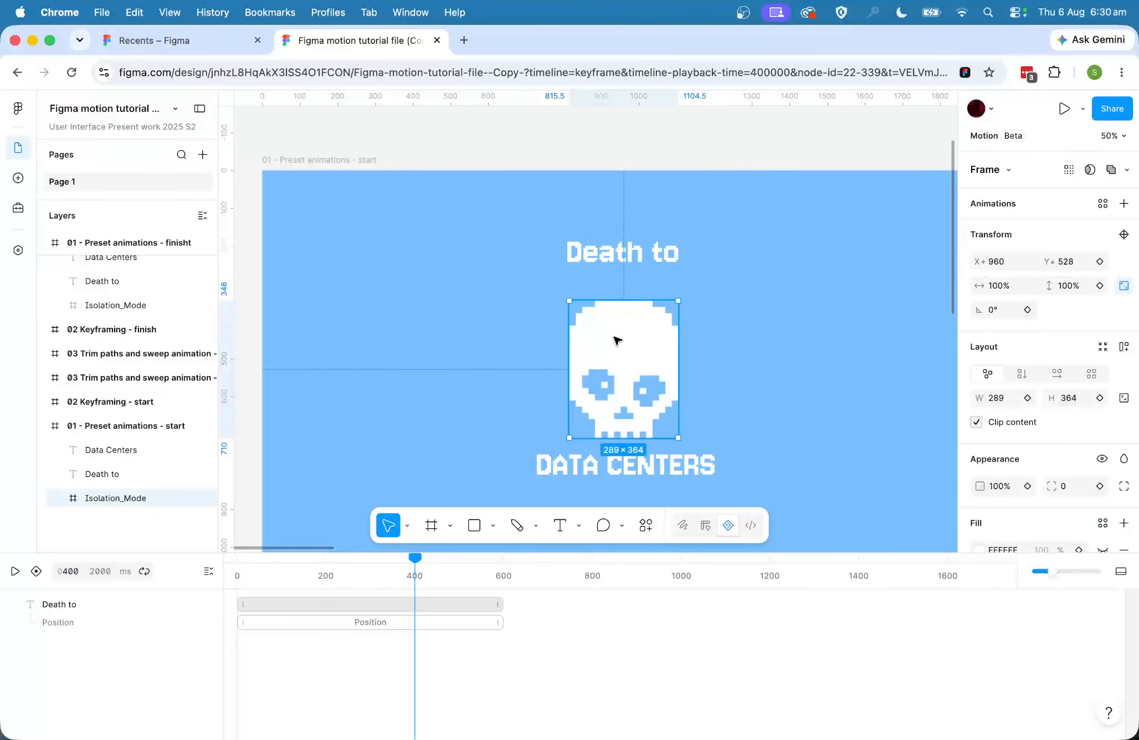
scroll(771, 358, "down", 3)
scroll(771, 359, "right", 2)
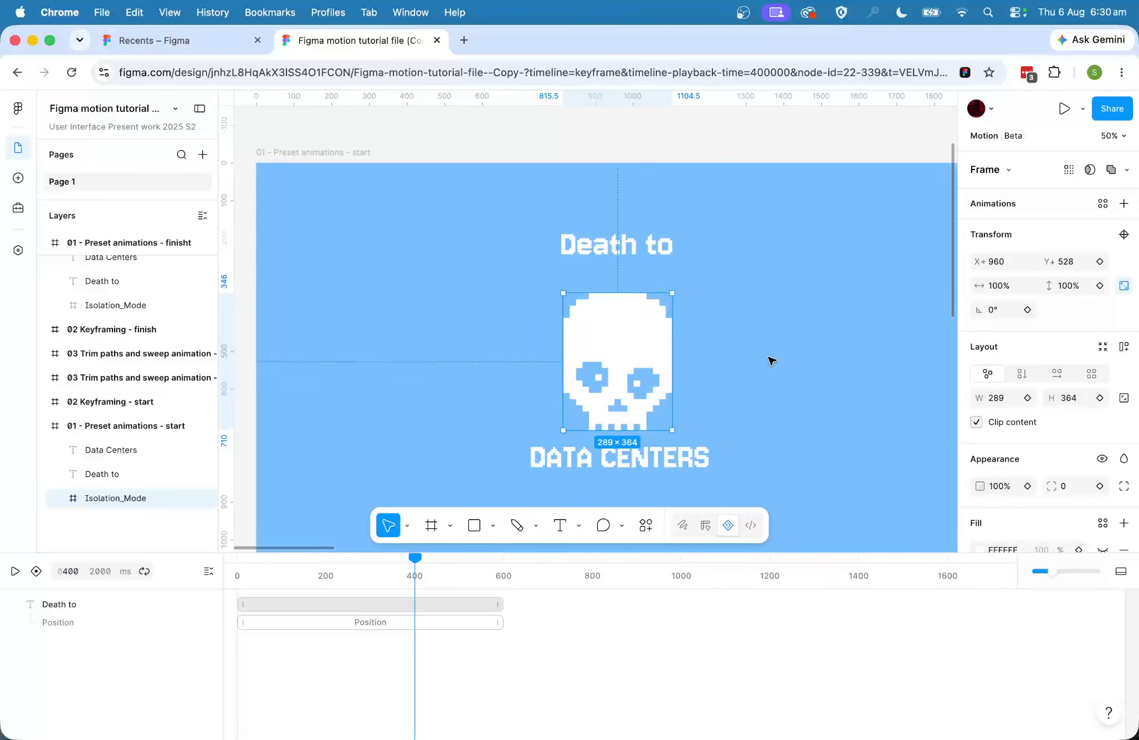
scroll(771, 360, "up", 2)
scroll(771, 360, "left", 2)
scroll(772, 361, "left", 1)
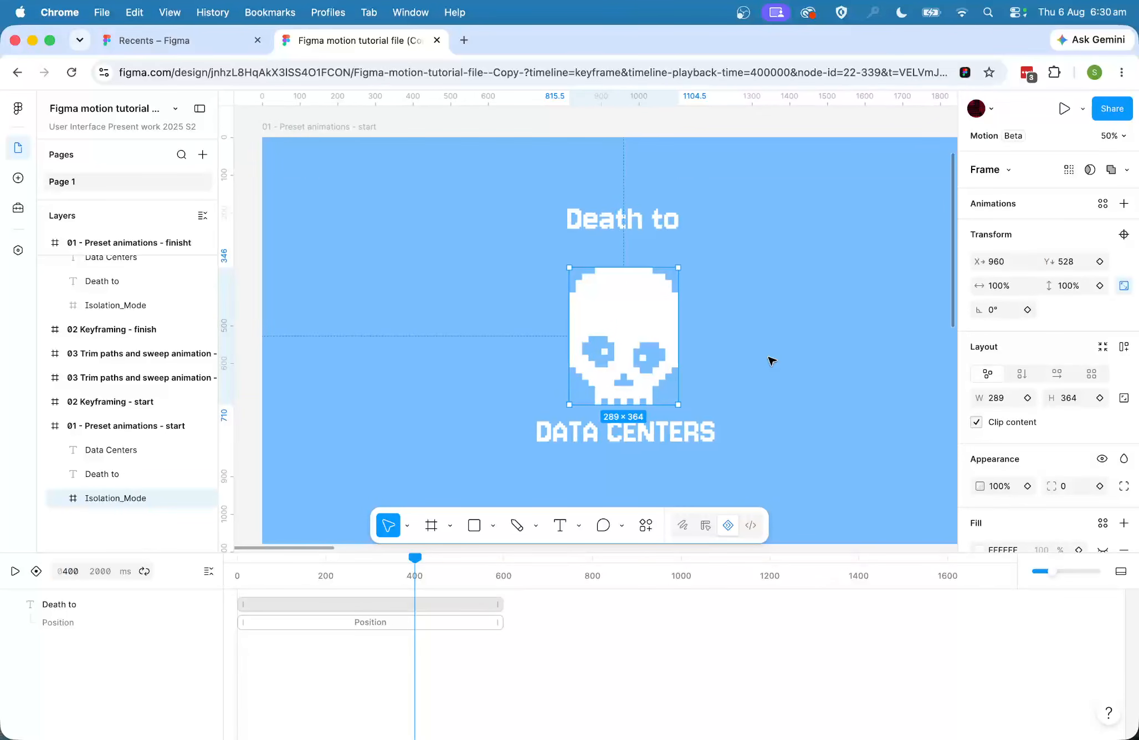
left_click(1123, 205)
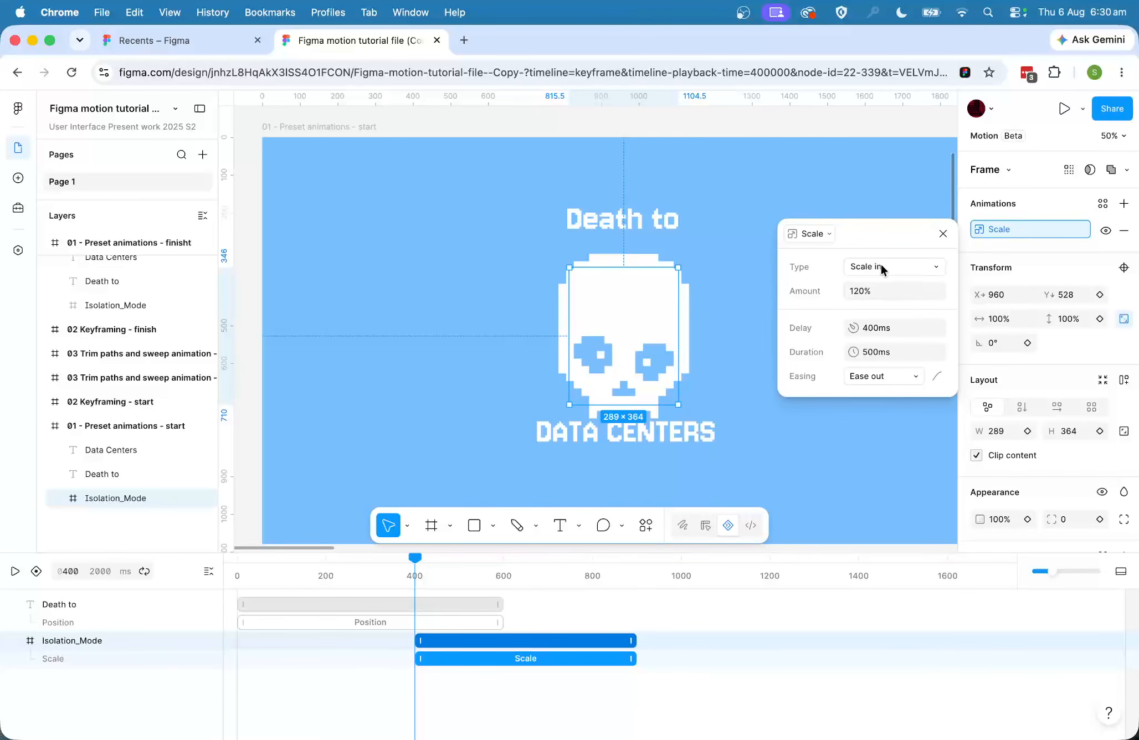
Set the skull's Scale animation amount to 0% and its duration to 600 ms.
left_click(844, 291)
key("Return")
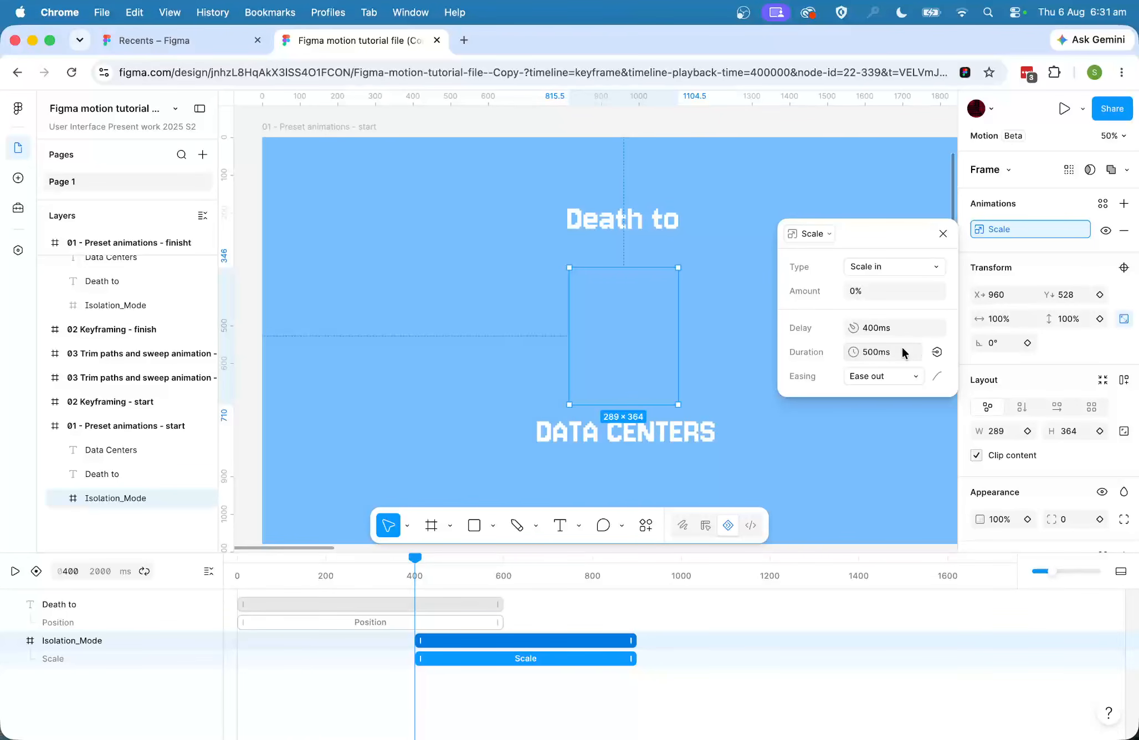
left_click(862, 352)
type("60")
key("Delete")
key("Return")
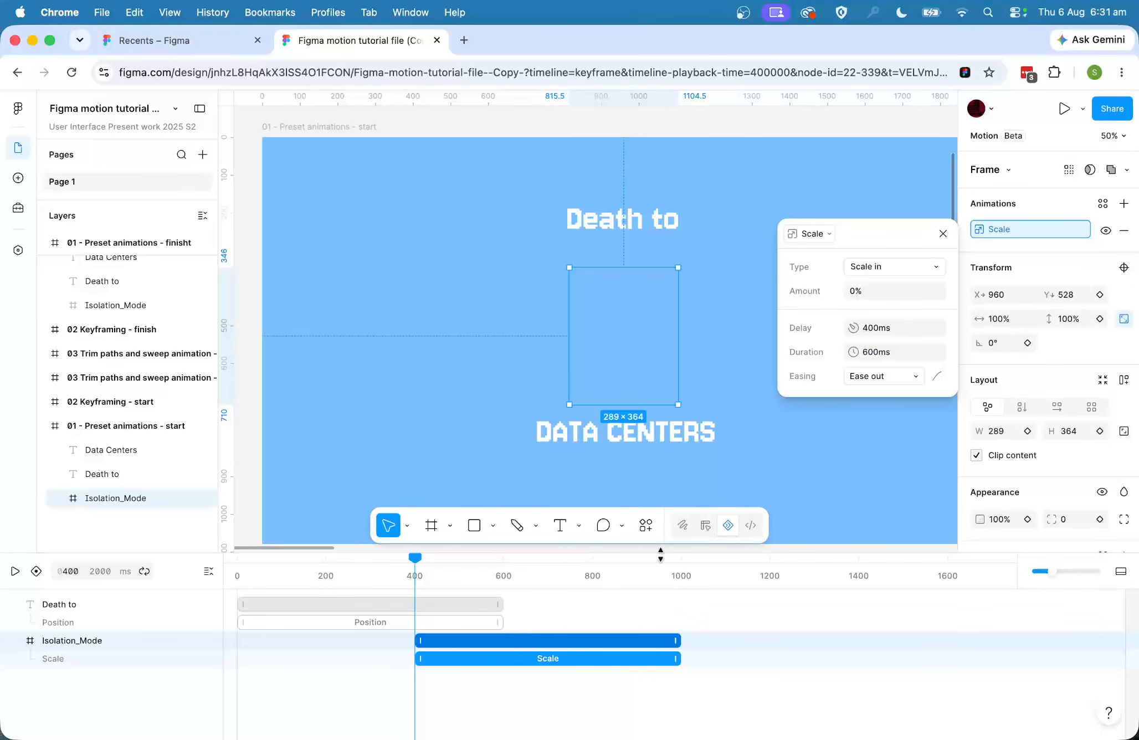
Preview the text and skull animations, then return the playhead to 400 ms.
left_click_drag(415, 558, 405, 558)
key("space")
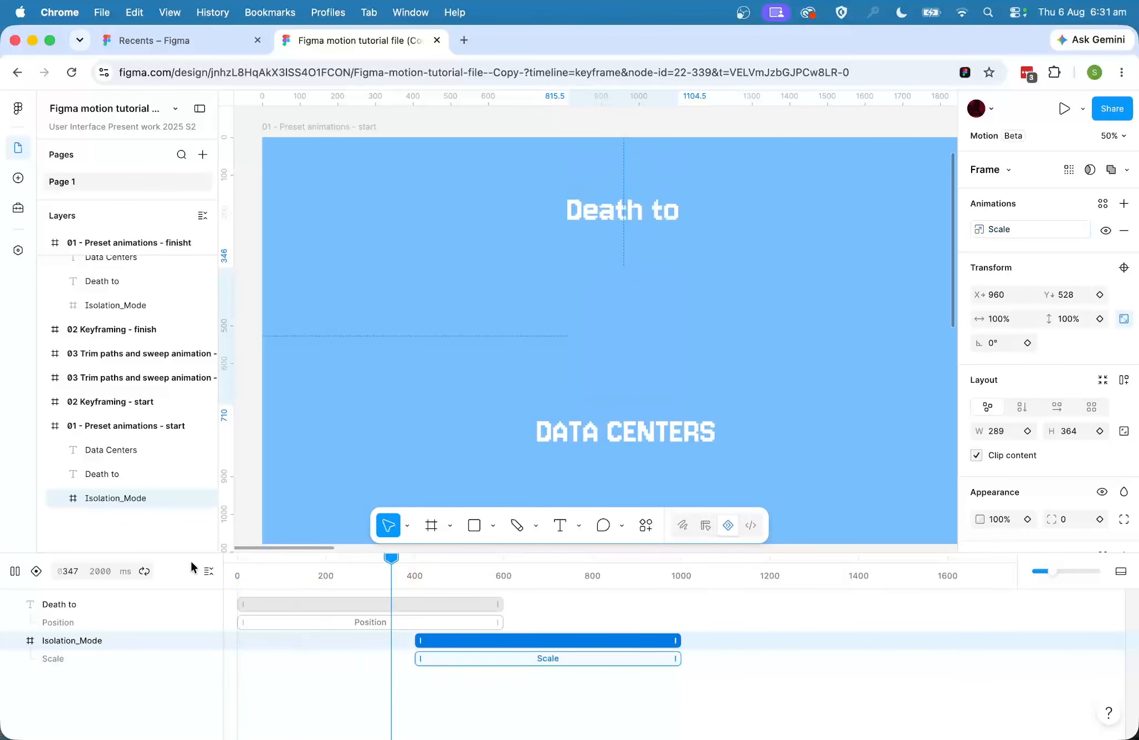
mouse_move(414, 569)
left_mouse_down()
mouse_move(445, 568)
mouse_move(412, 567)
left_mouse_up()
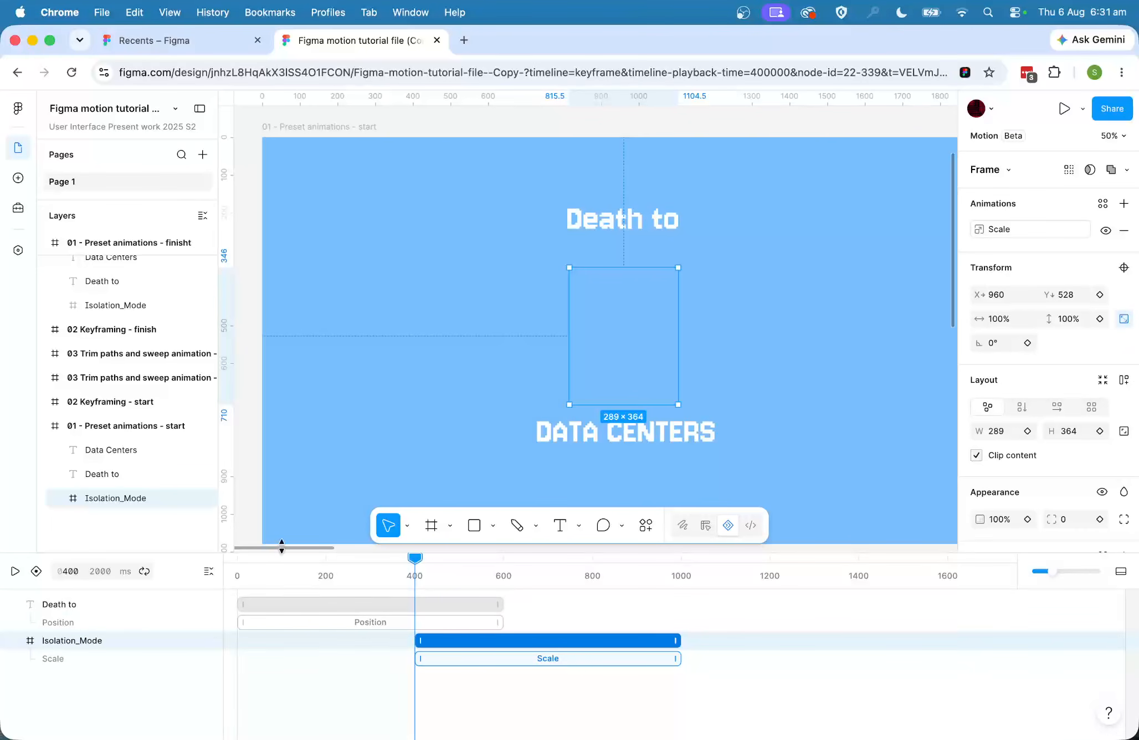
Rename the Isolation_Mode layer in the start frame as Skull.
double_click(105, 496)
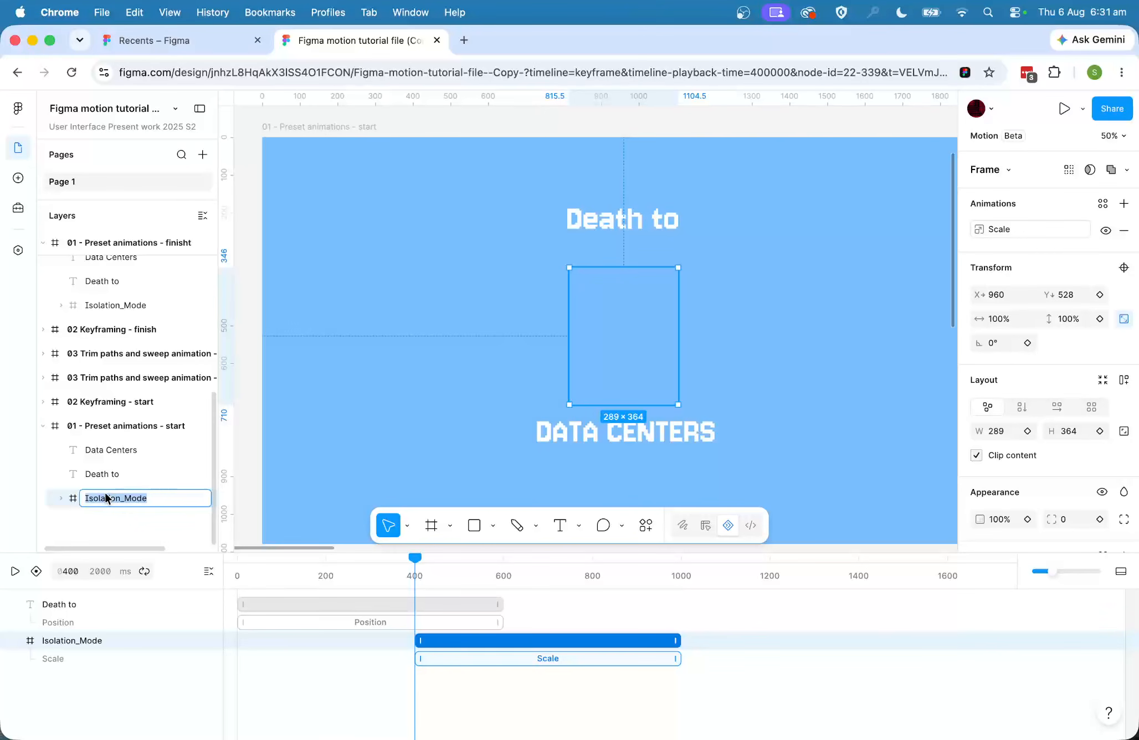
type("Skull")
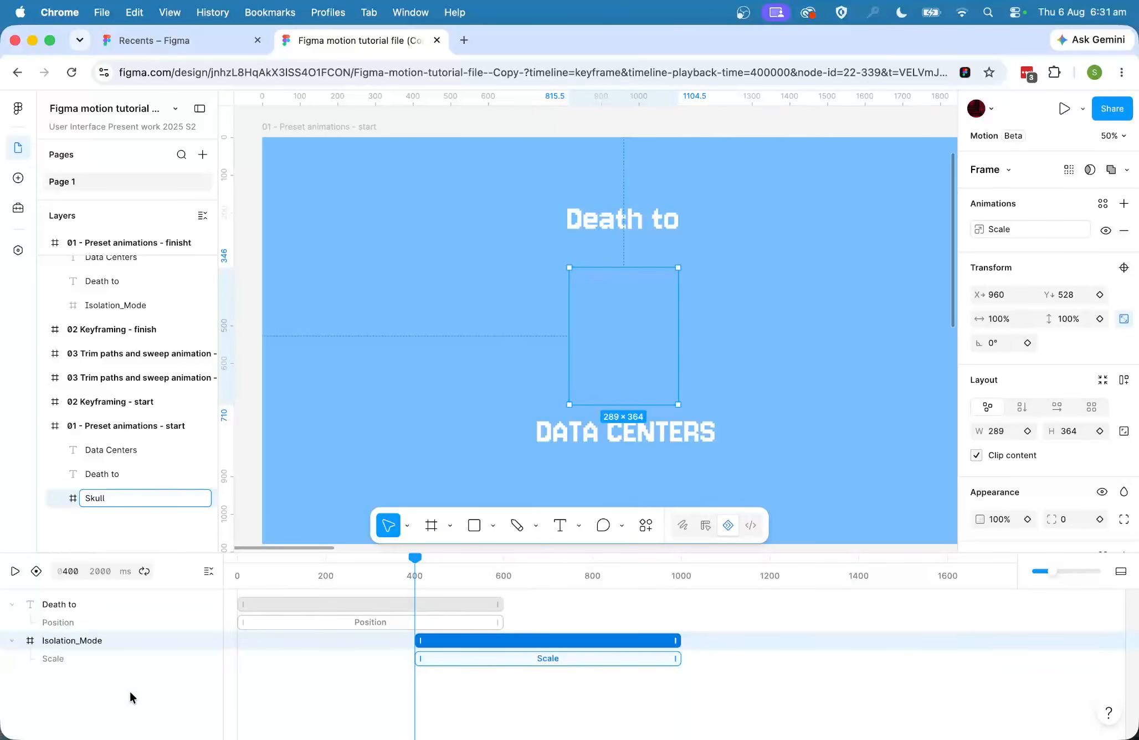
key("Return")
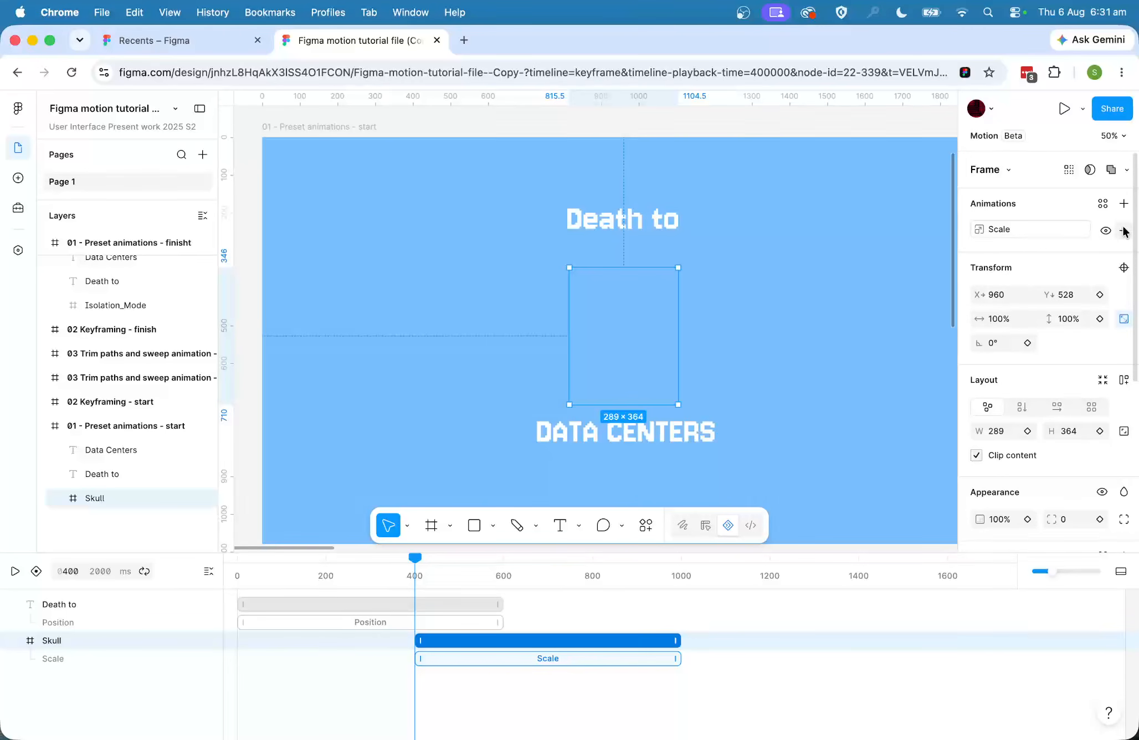
Add a Rotation animation to the skull and extend it on the timeline to end at 1000 ms, matching its Scale animation.
left_click(1123, 204)
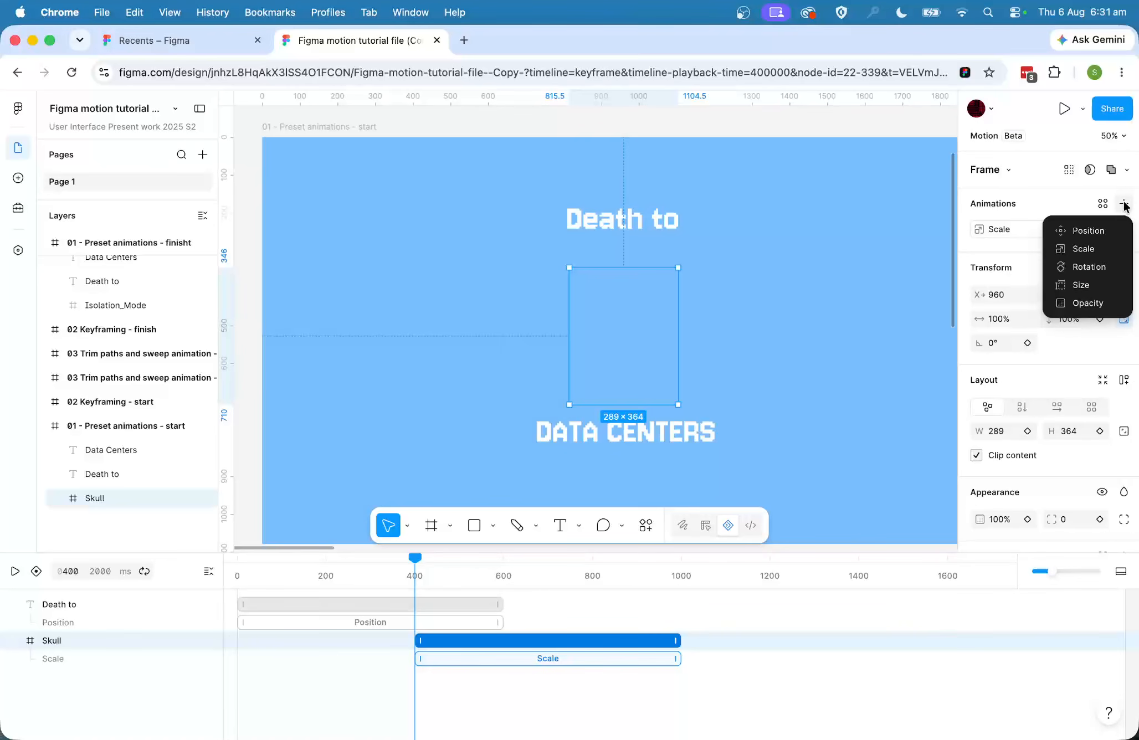
left_click(1078, 267)
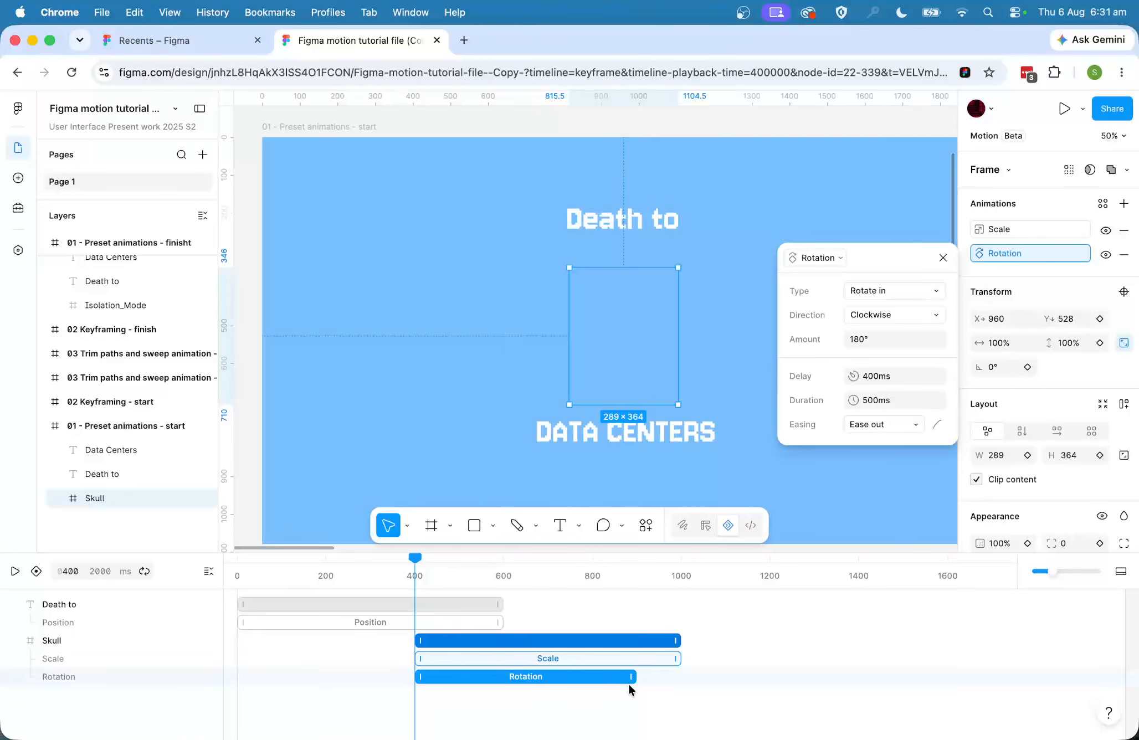
left_click_drag(636, 677, 681, 677)
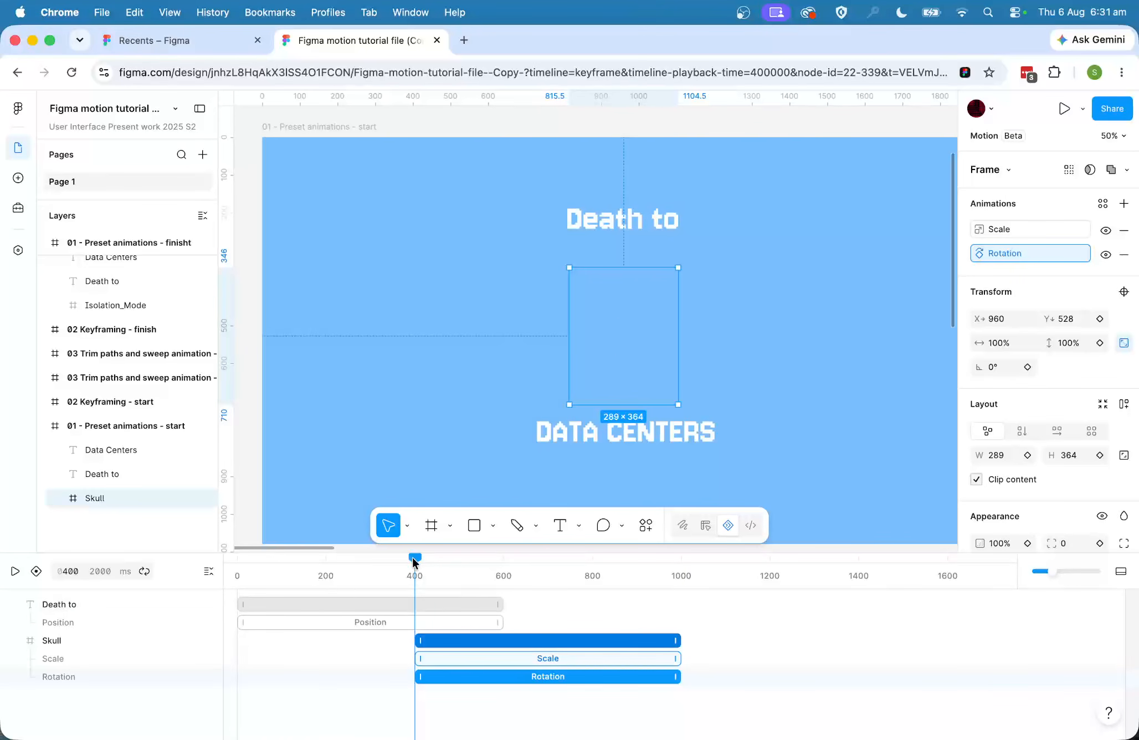
Preview the skull's combined scale and rotation animation from the beginning of the timeline.
left_click_drag(414, 559, 139, 572)
left_click(15, 571)
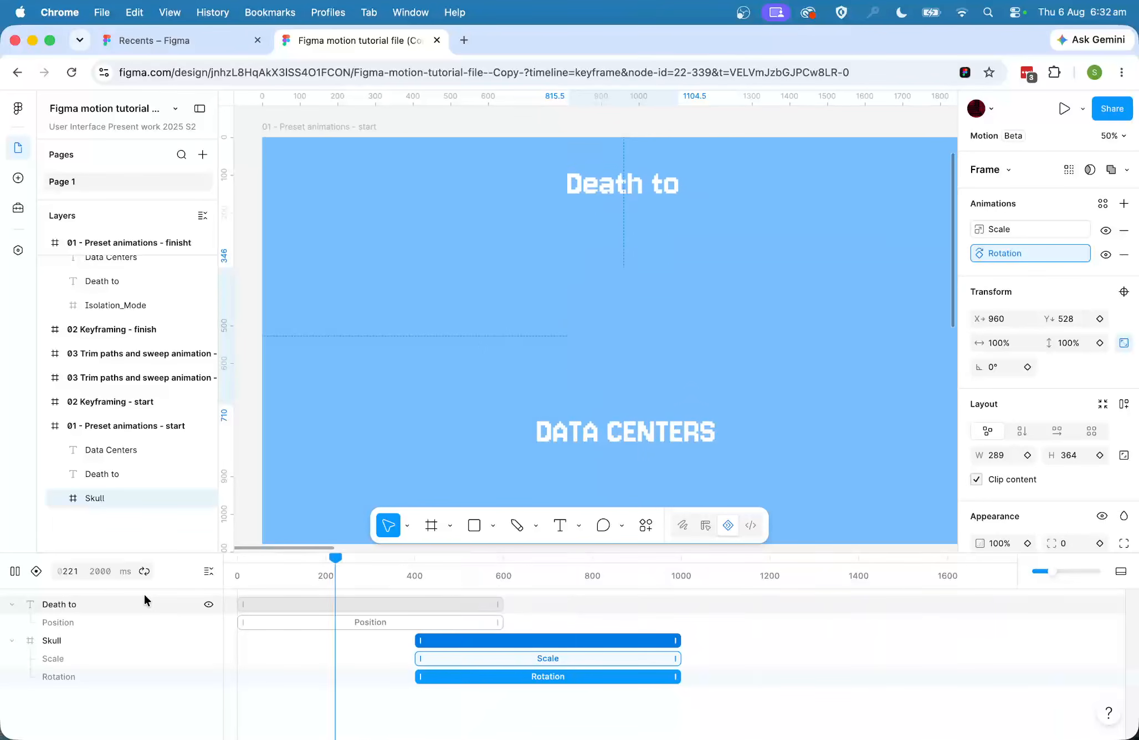
key("space")
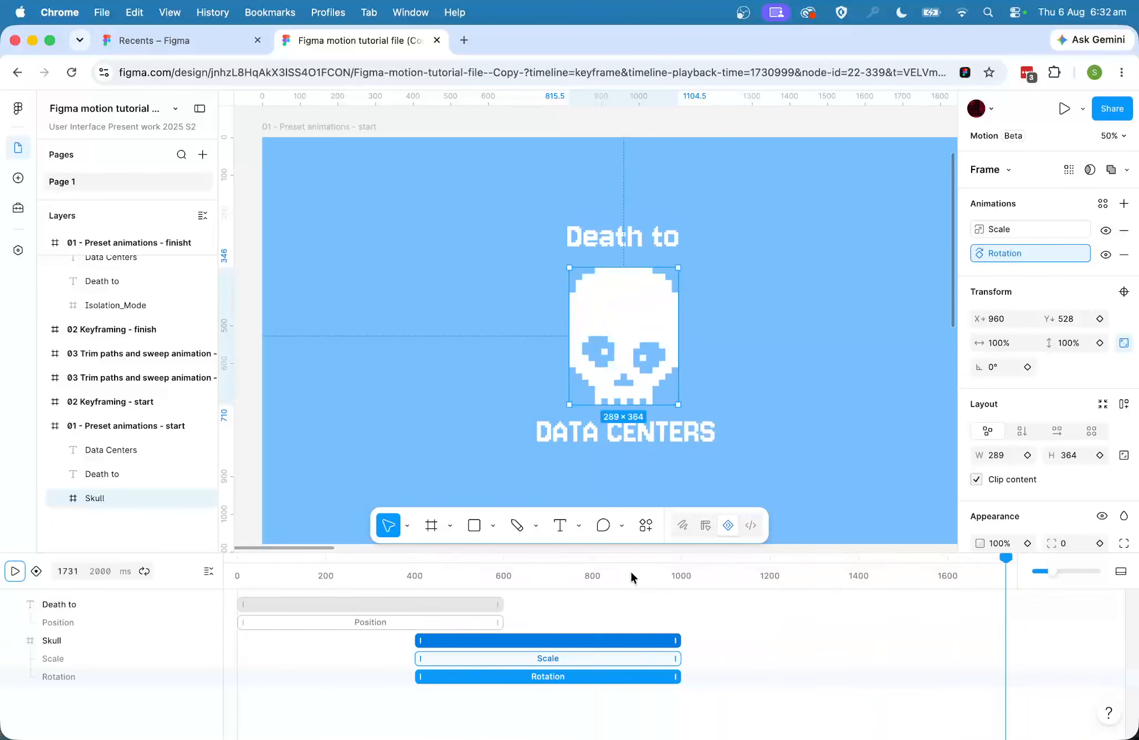
Move the playhead to 600 ms and try adding a Size animation to the "DATA CENTERS" text.
left_click(531, 575)
left_click_drag(526, 575, 501, 577)
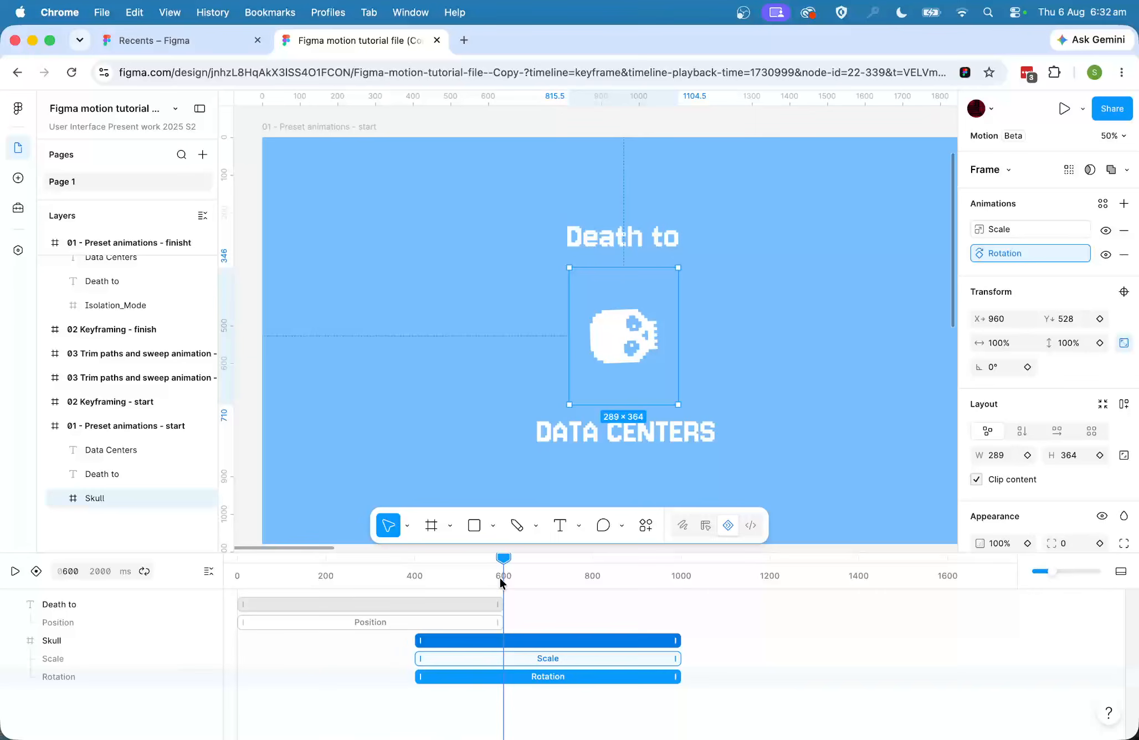
left_click(583, 441)
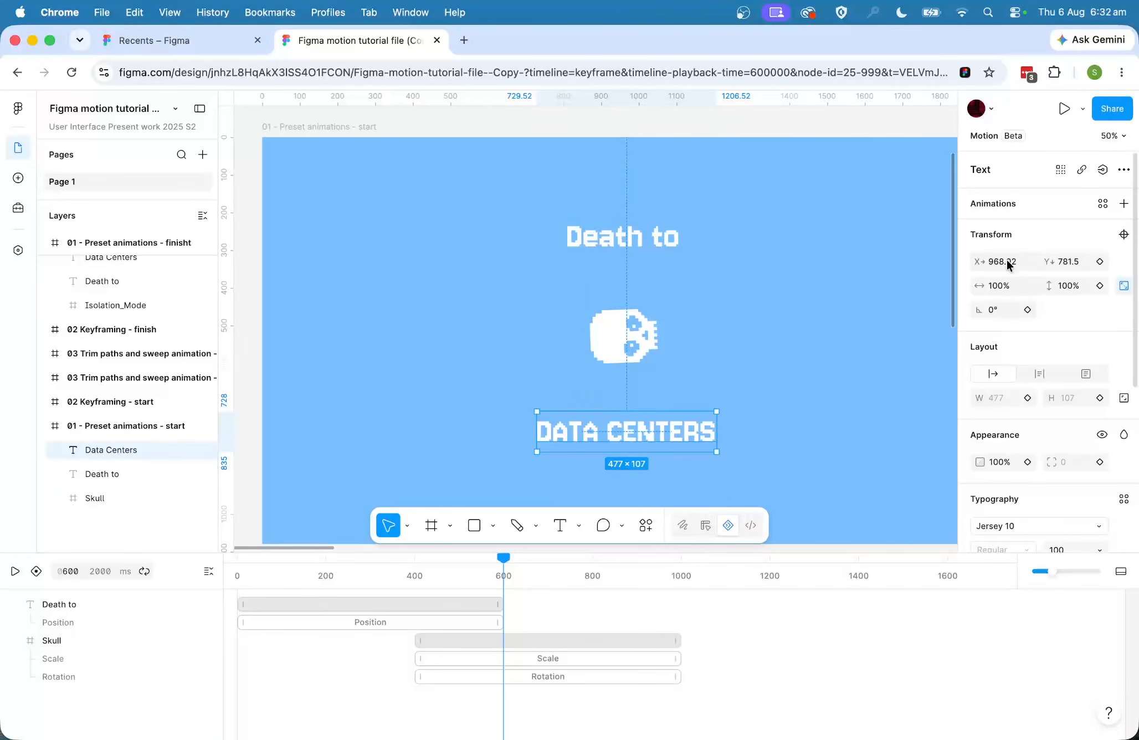
left_click(1124, 205)
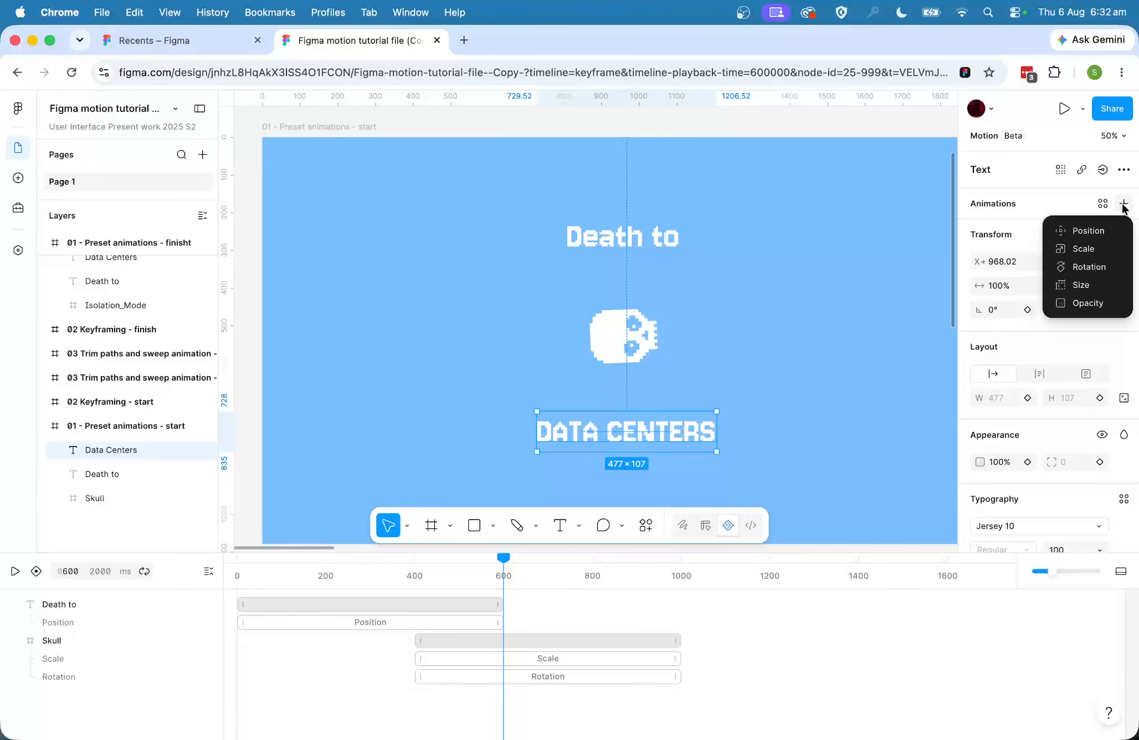
left_click(1091, 285)
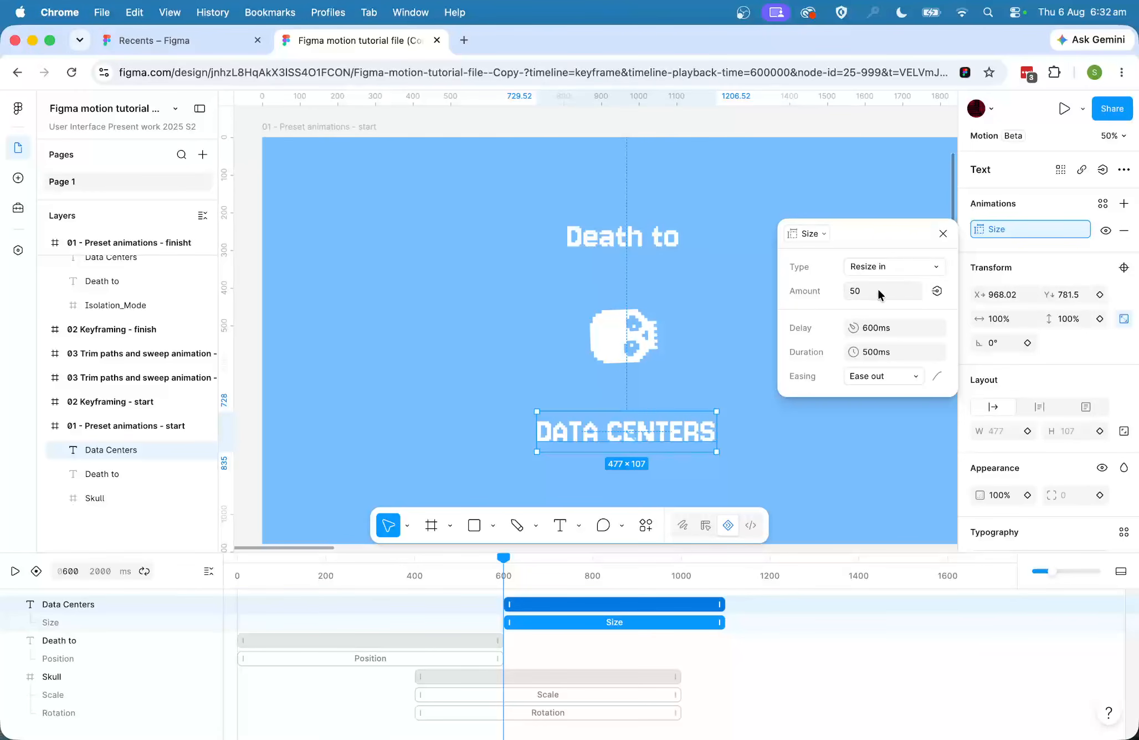
Keep the Size animation's type as Resize in and set its amount to 400.
left_click(894, 266)
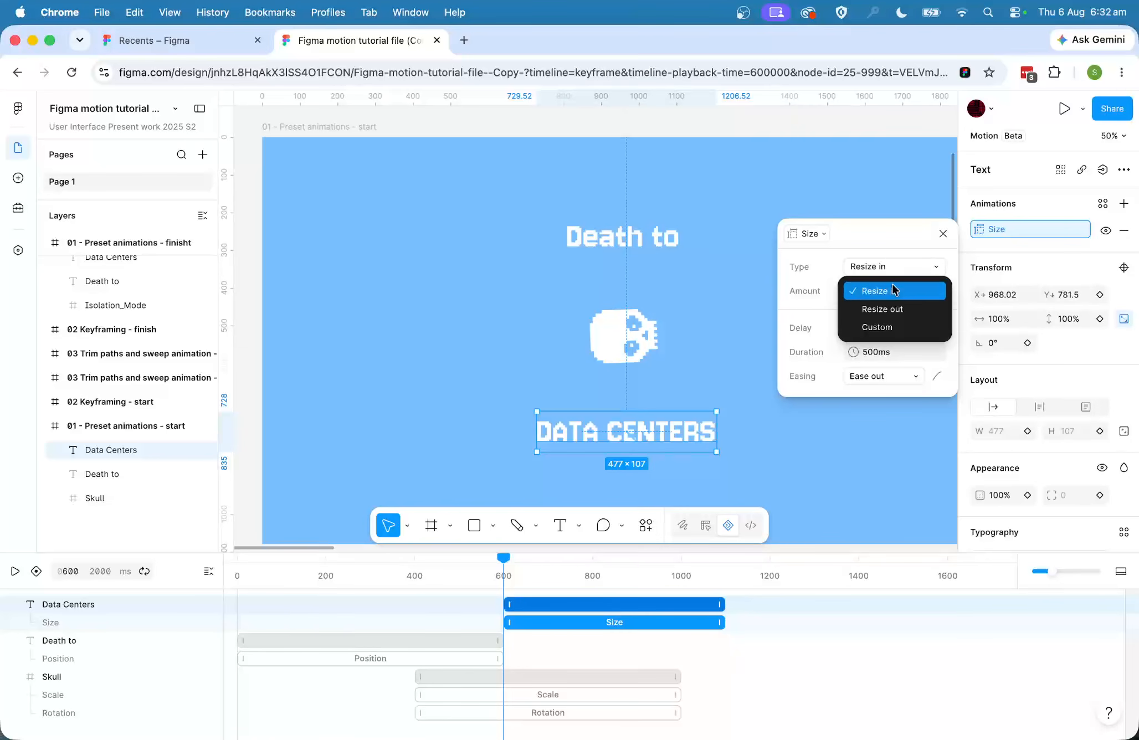
left_click(892, 286)
left_click(852, 291)
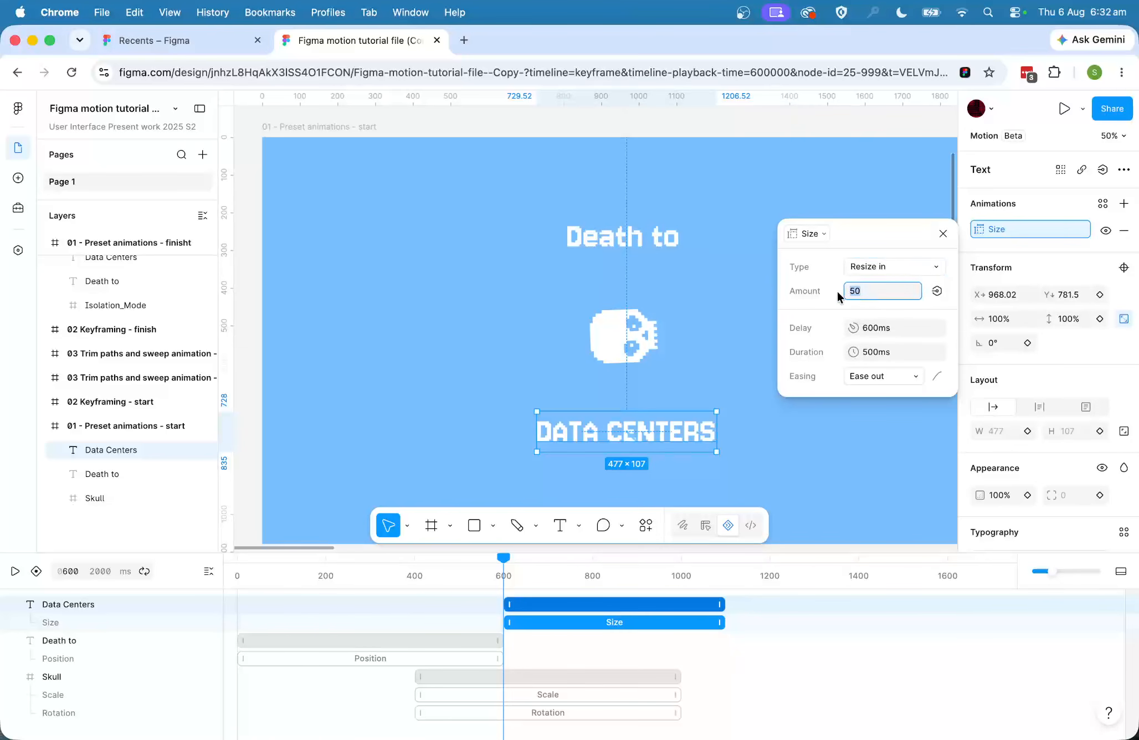
type("400")
key("Return")
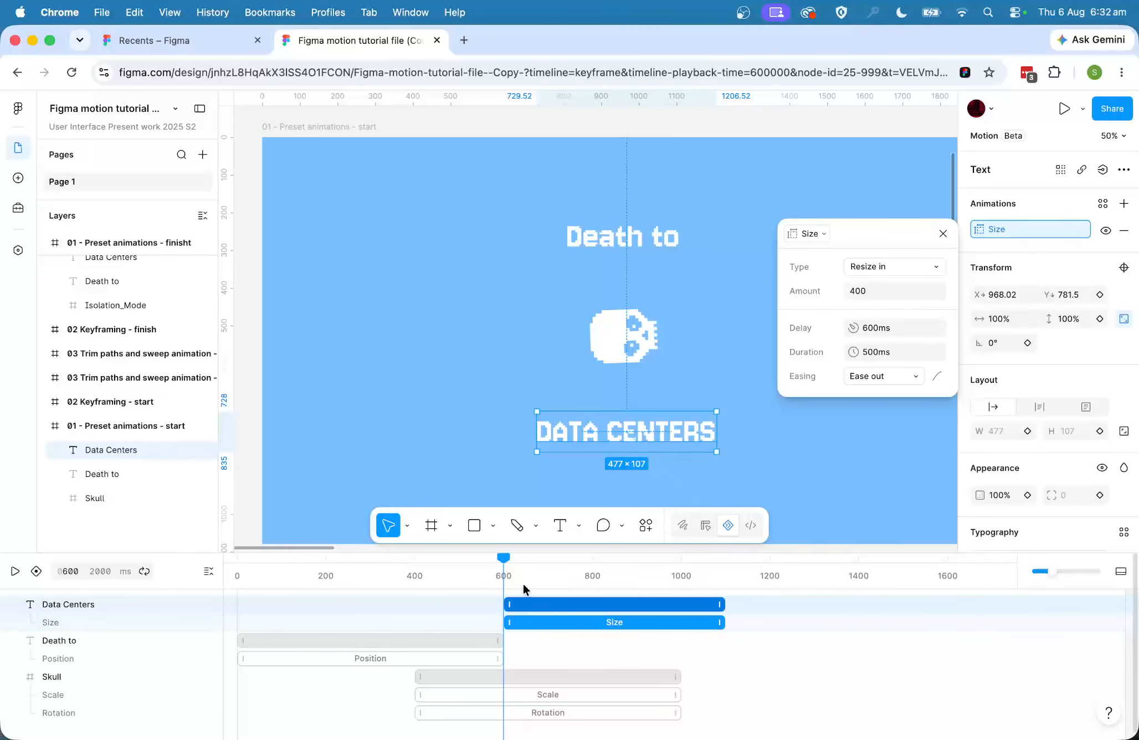
Move the playhead to 524 ms and replace the "DATA CENTERS" text's Size animation with an Opacity animation of type Fade In.
left_click_drag(501, 558, 469, 564)
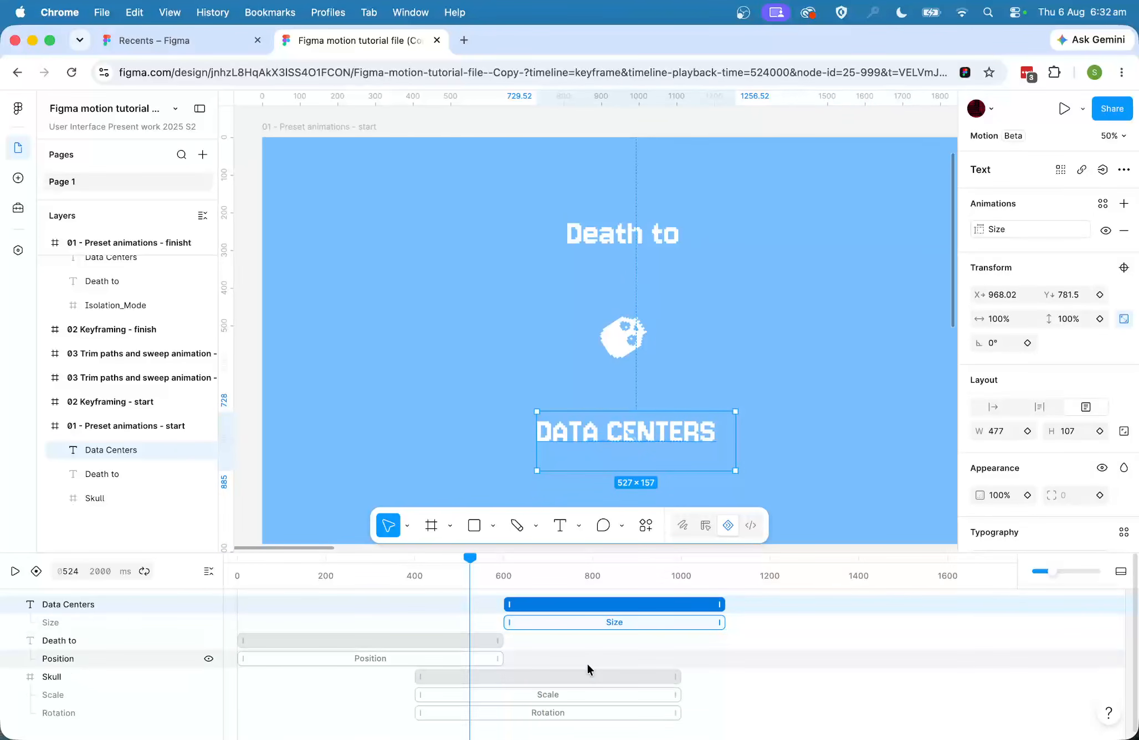
key("Delete")
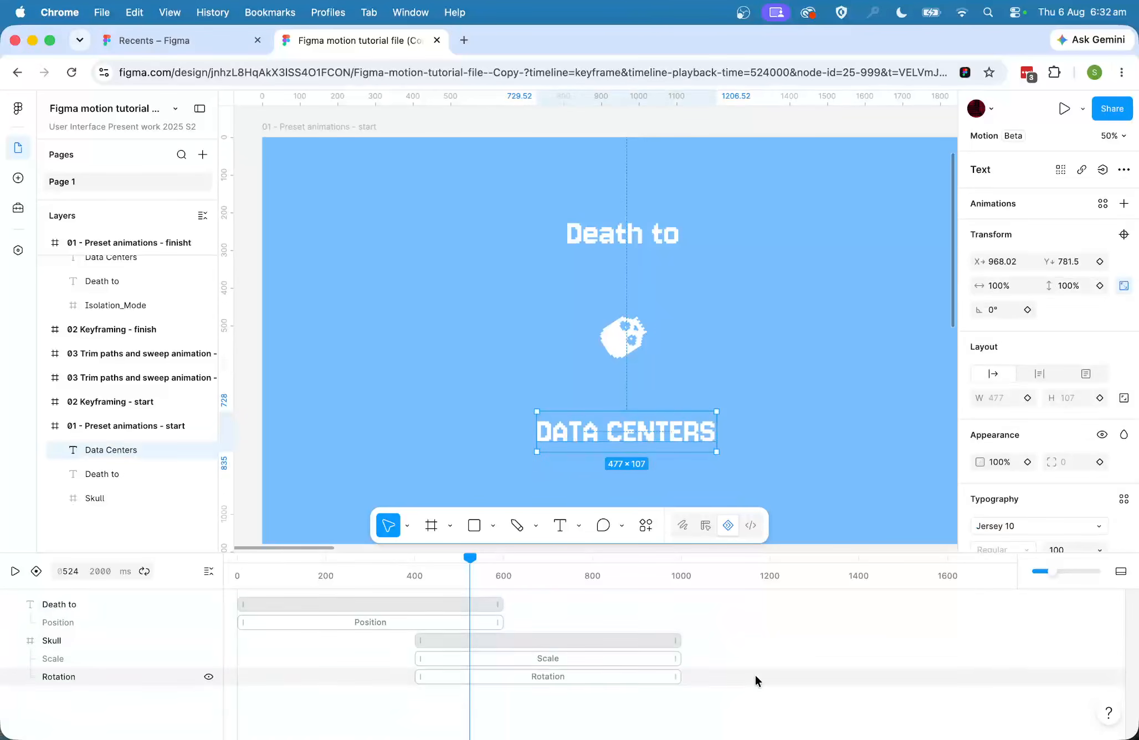
scroll(787, 445, "left", 1)
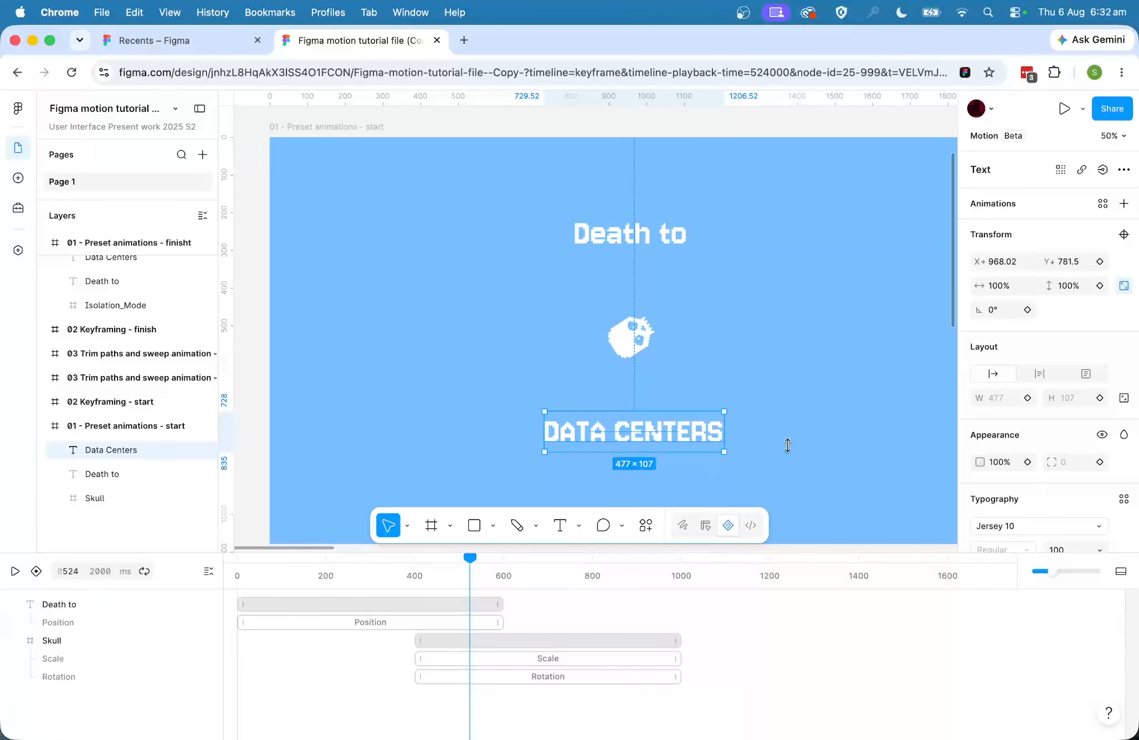
left_click(1124, 204)
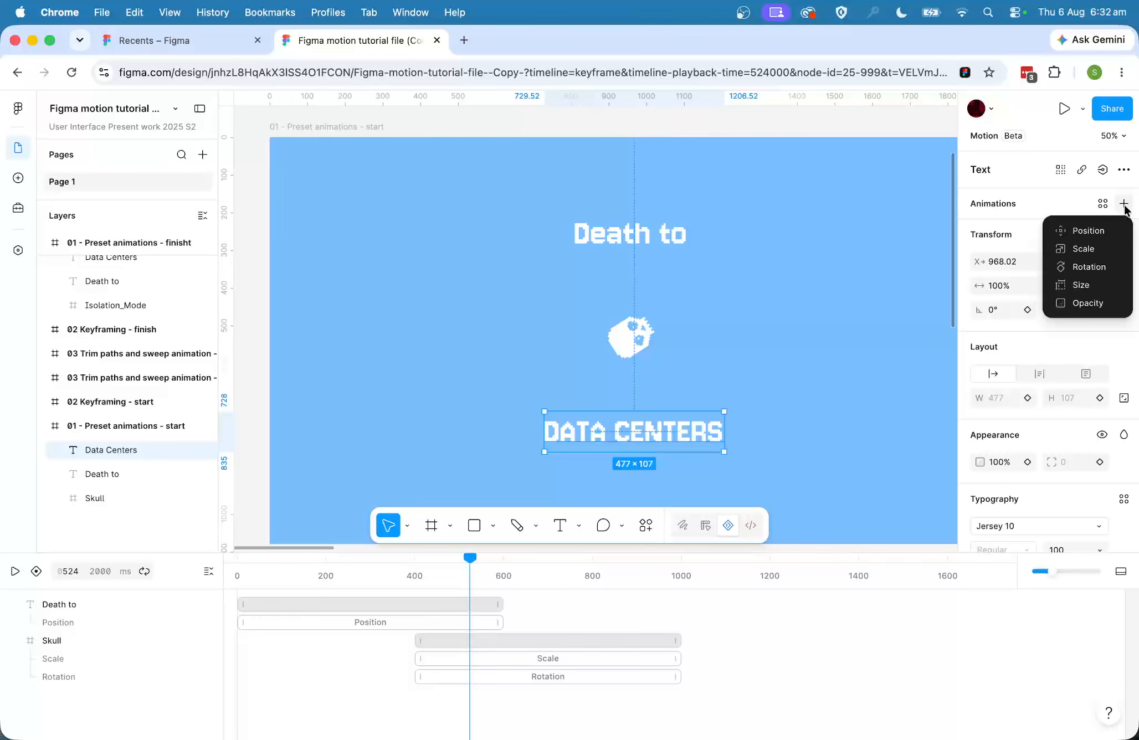
left_click(1090, 304)
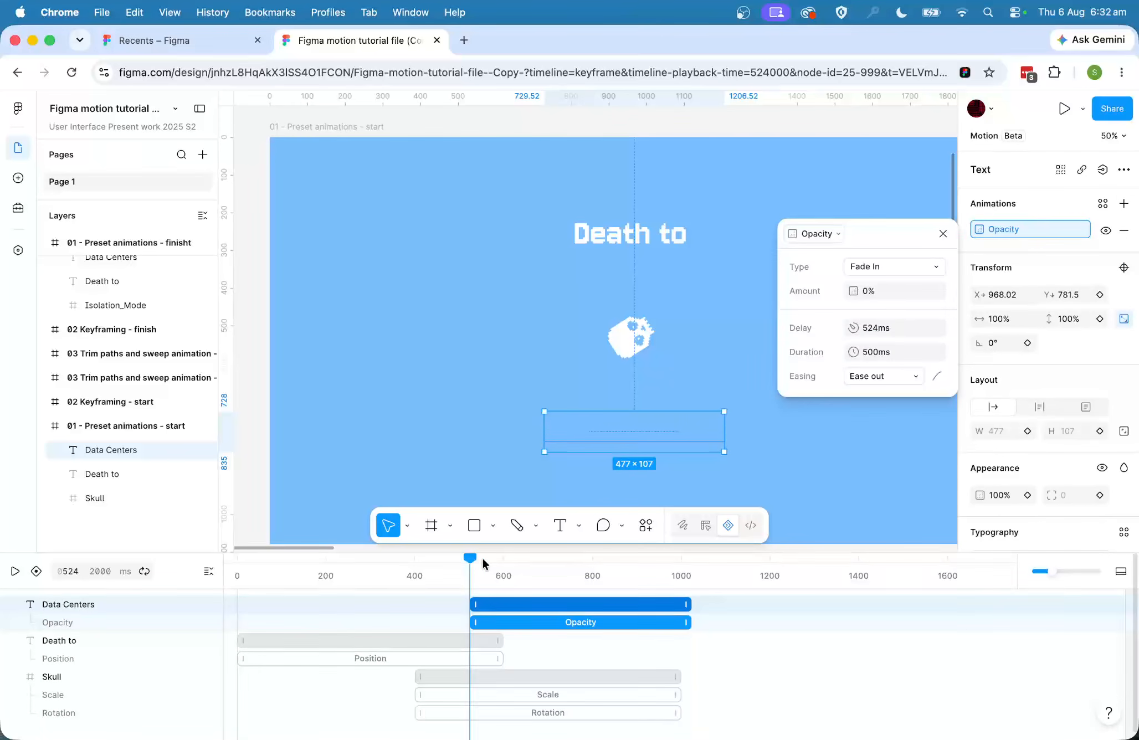
Scrub through the fade-in and place the timeline playhead at 1198 ms.
left_click_drag(470, 559, 772, 571)
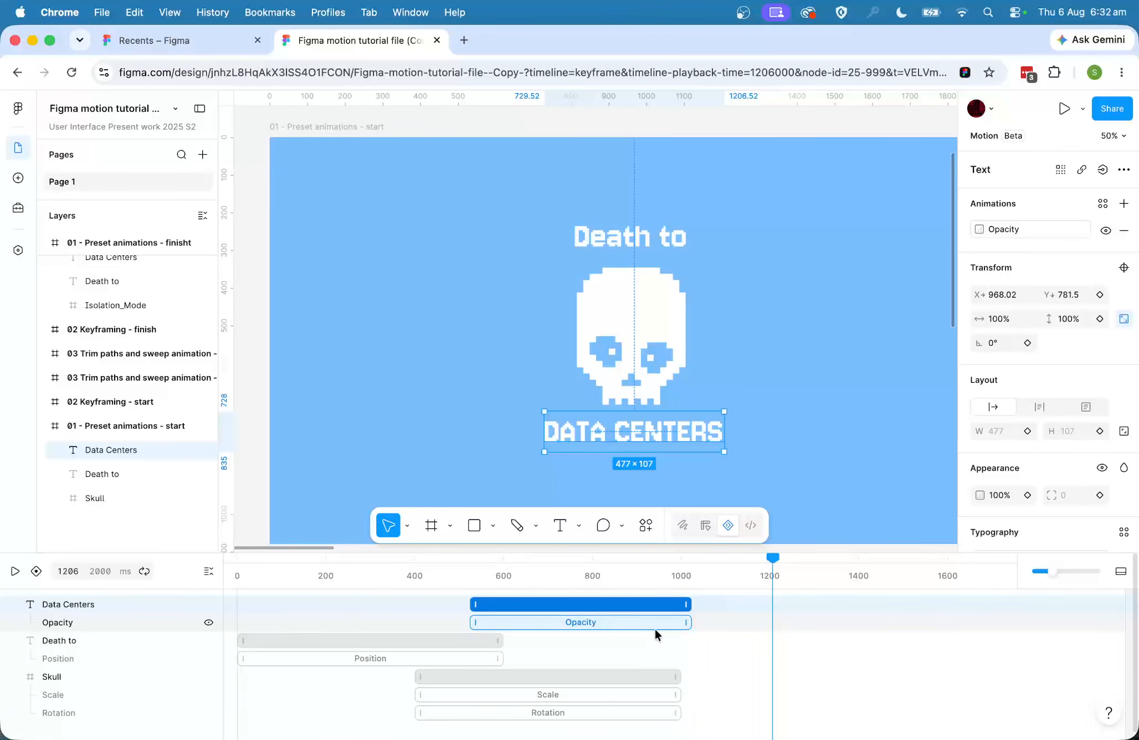
left_click_drag(773, 559, 770, 589)
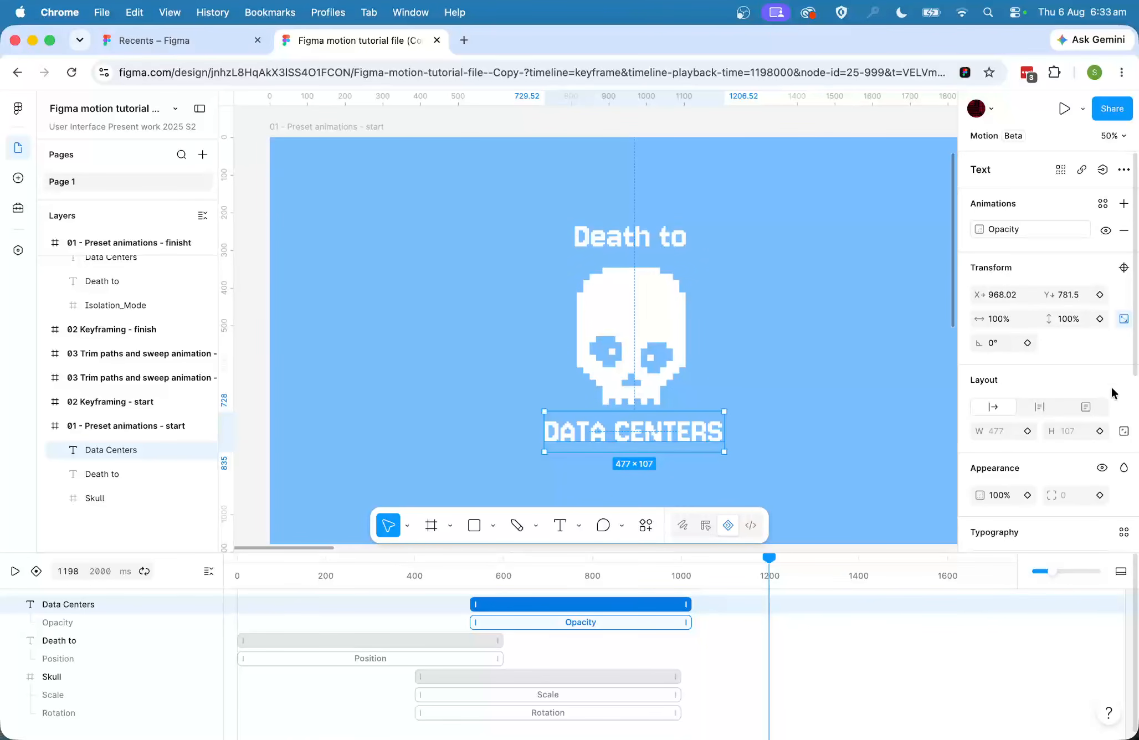
Examine the Basic, Enter, Cycle and Exit presets in the animation library.
left_click(1102, 206)
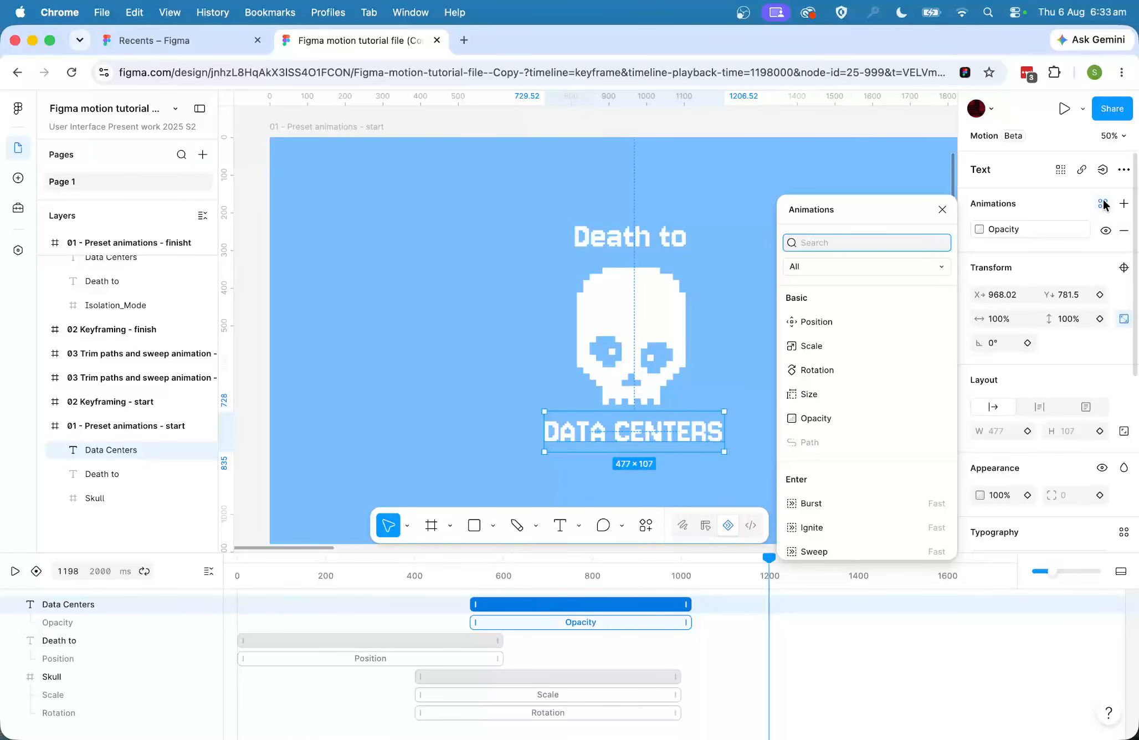
scroll(840, 324, "down", 10)
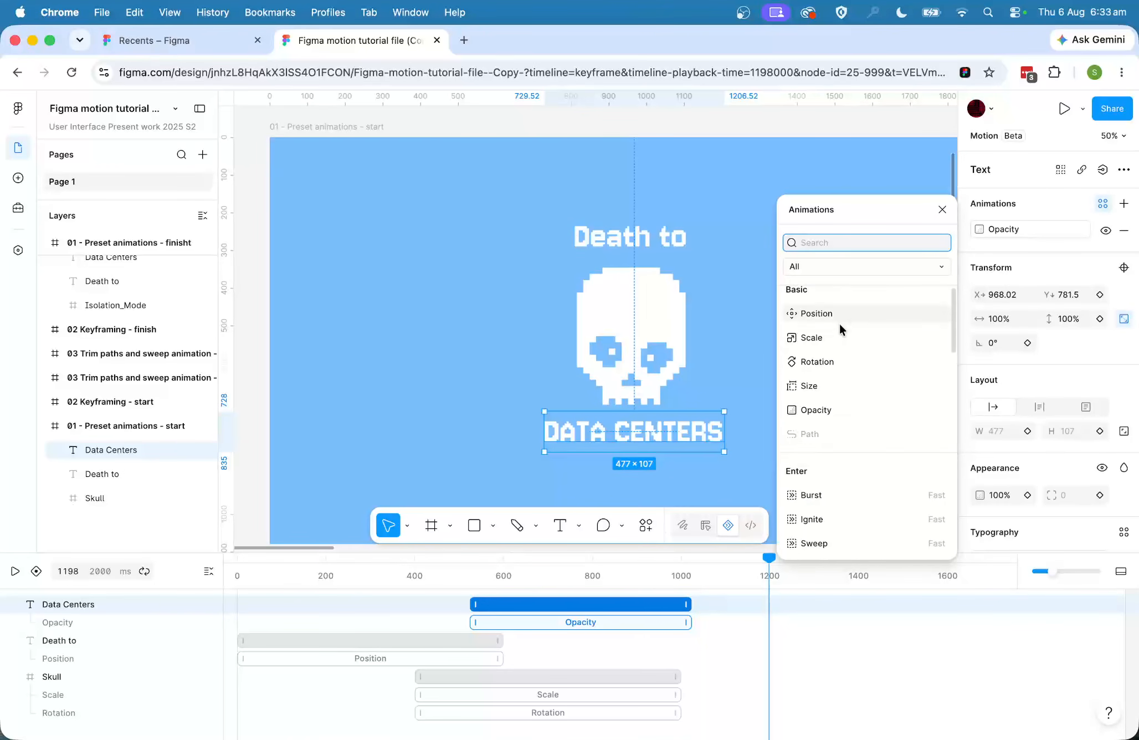
scroll(840, 324, "up", 10)
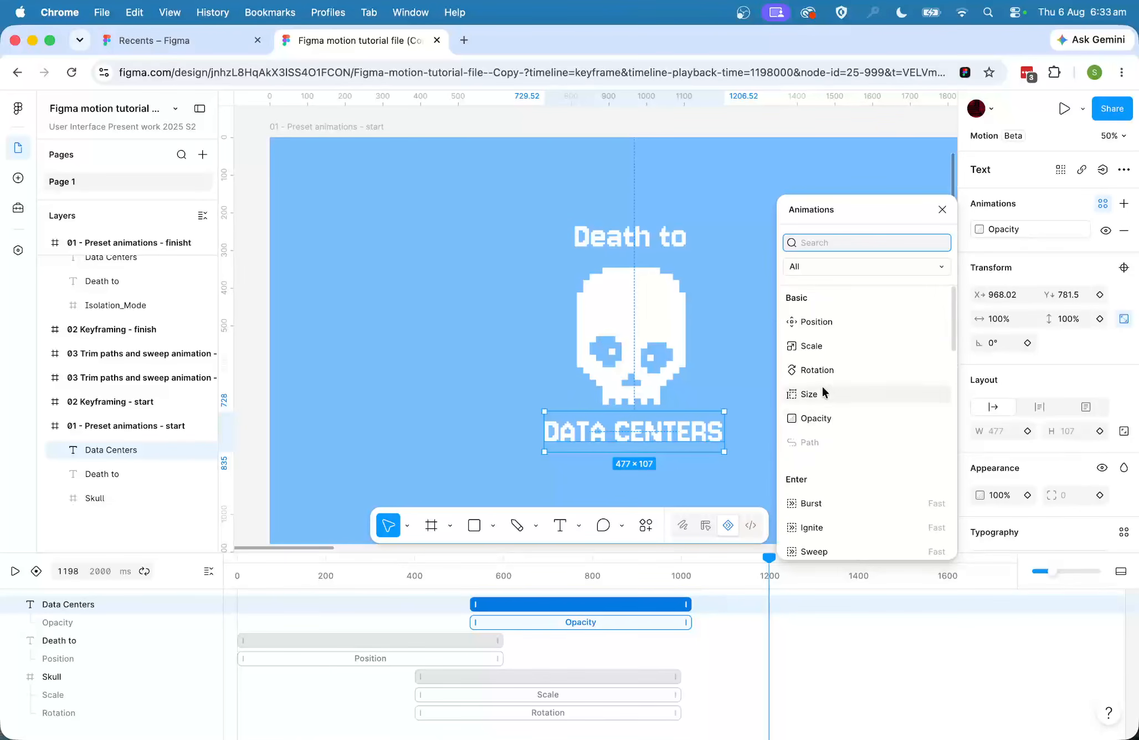
scroll(822, 388, "down", 5)
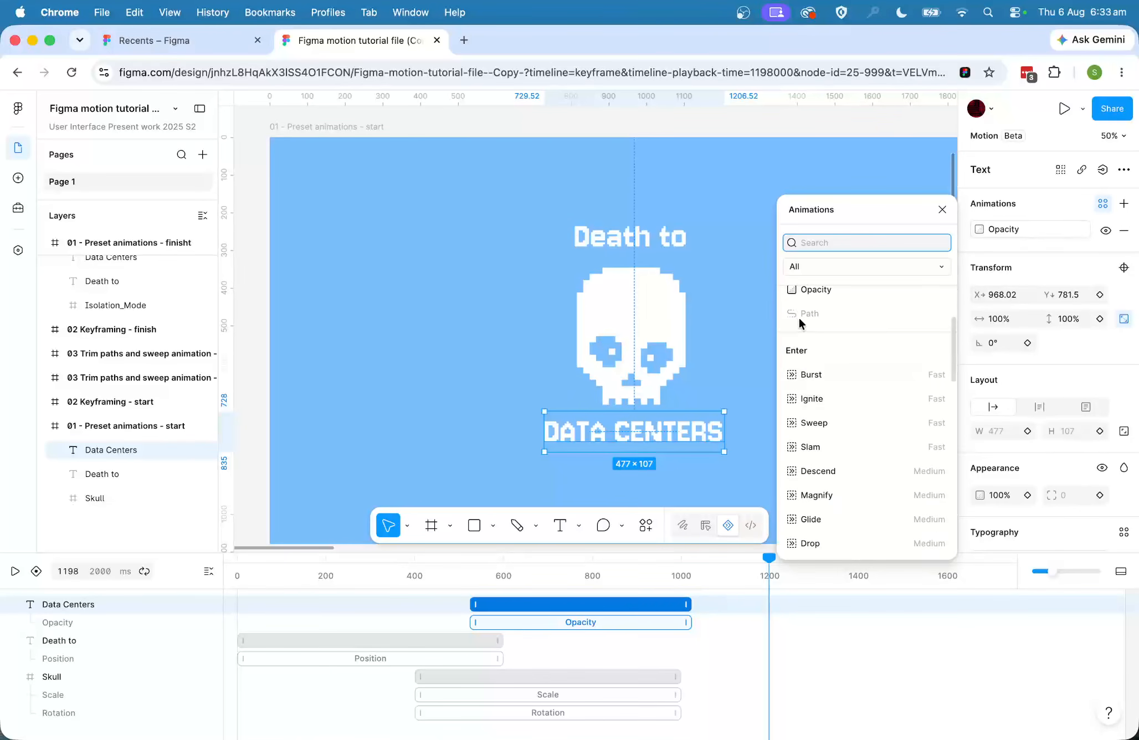
scroll(848, 321, "up", 3)
scroll(848, 319, "down", 5)
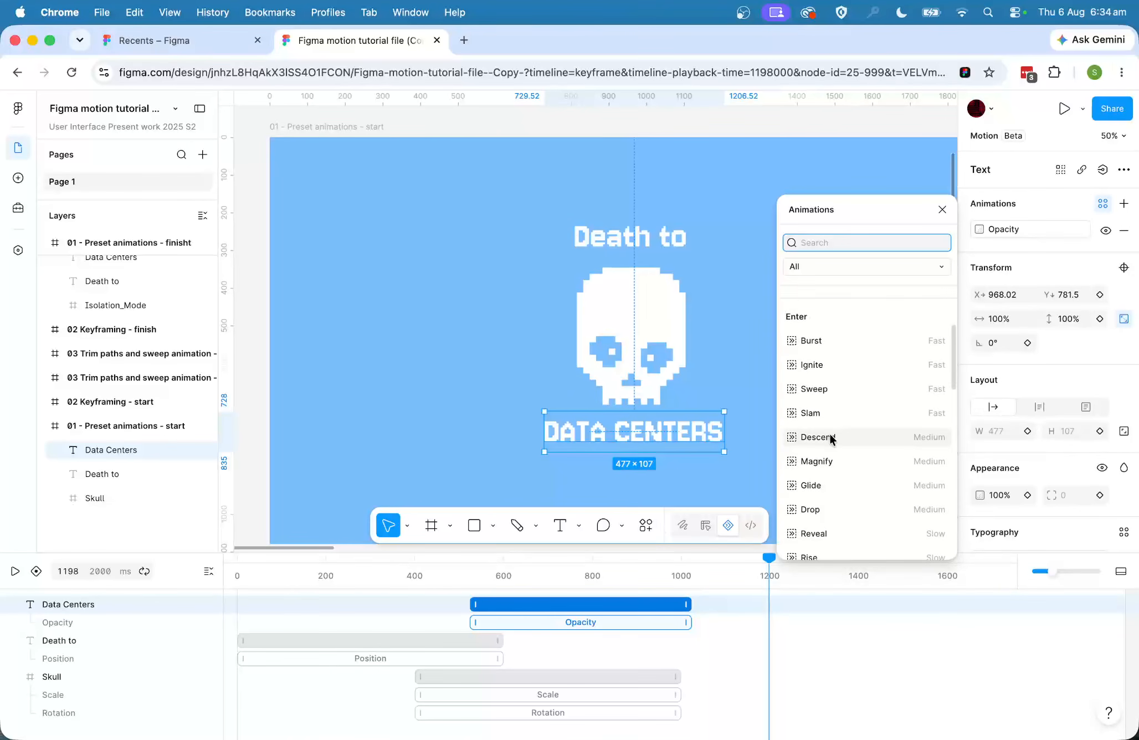
scroll(831, 435, "down", 5)
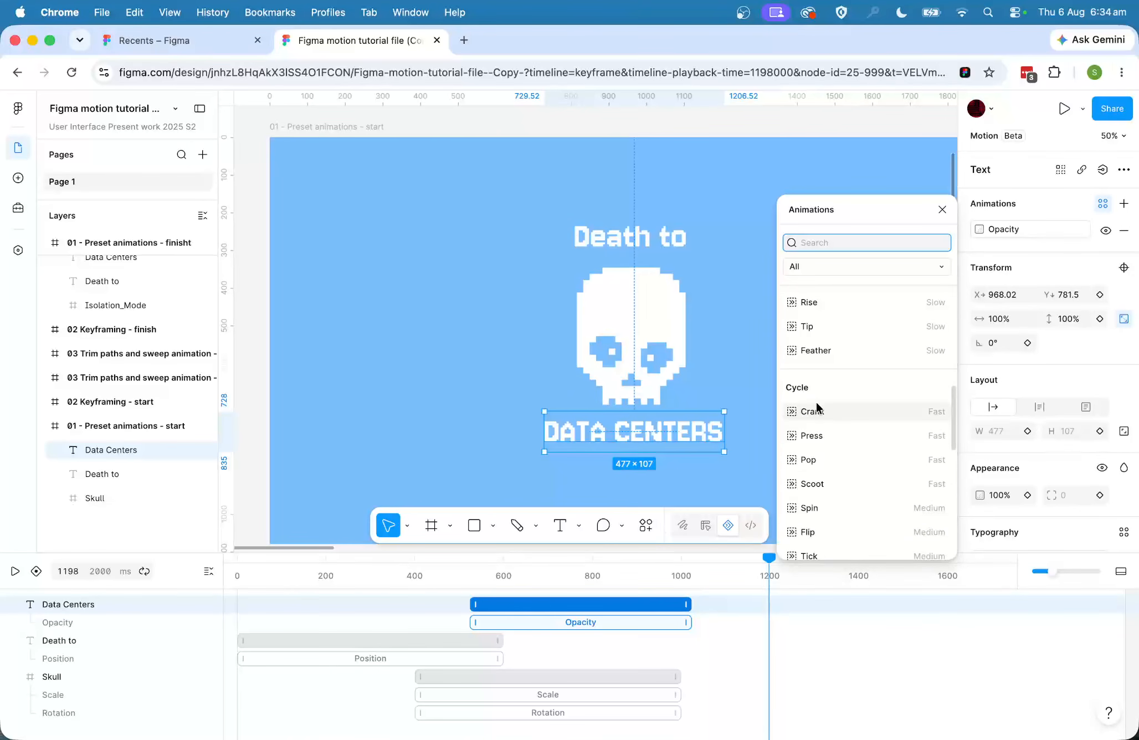
scroll(820, 468, "down", 3)
scroll(824, 449, "down", 7)
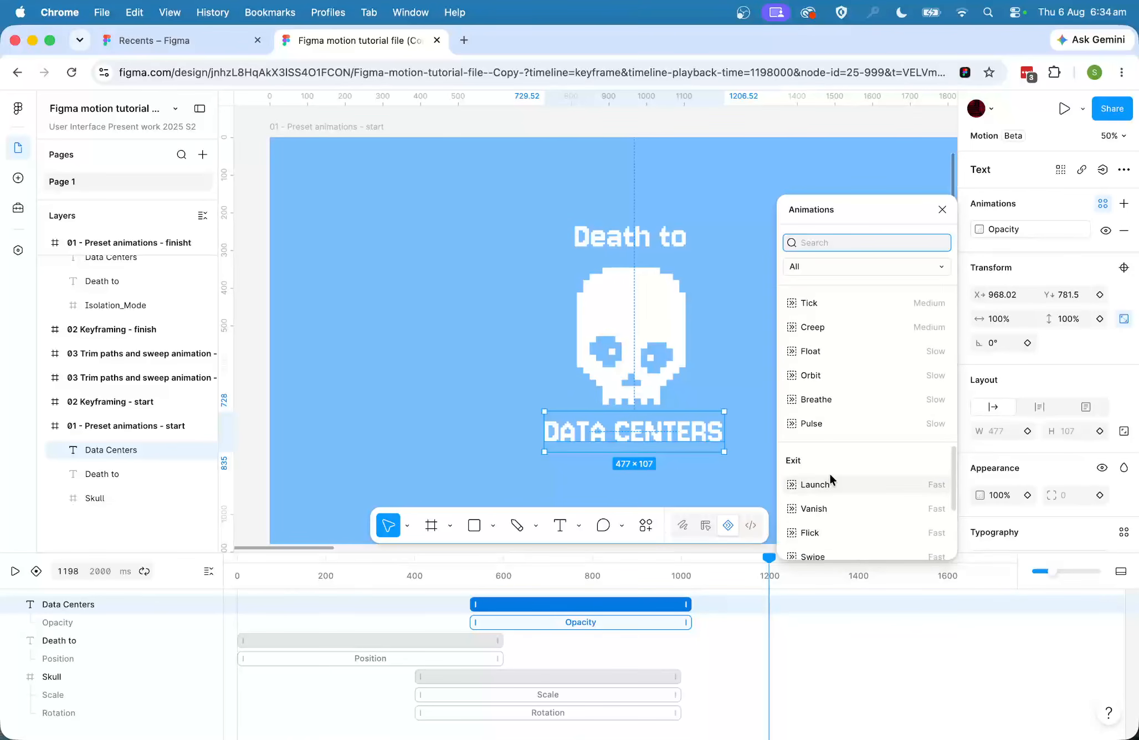
scroll(823, 539, "down", 2)
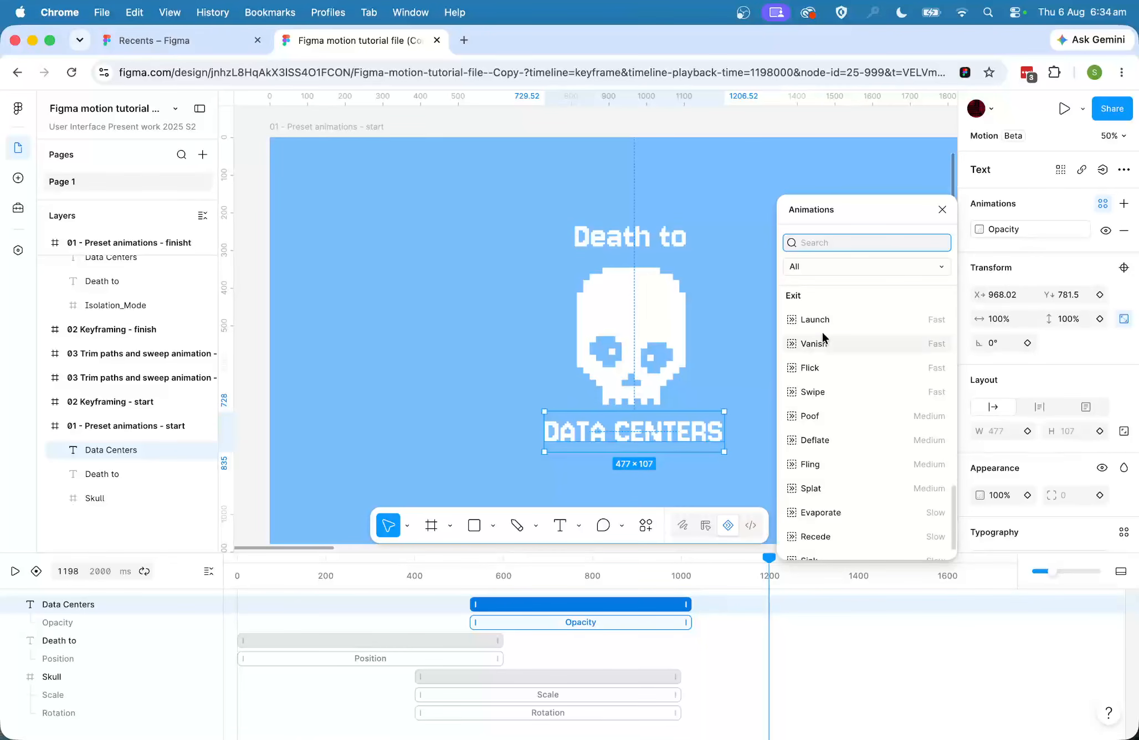
Apply the Vanish exit preset to the "Death to" text at the 1198 ms playhead position.
left_click(615, 237)
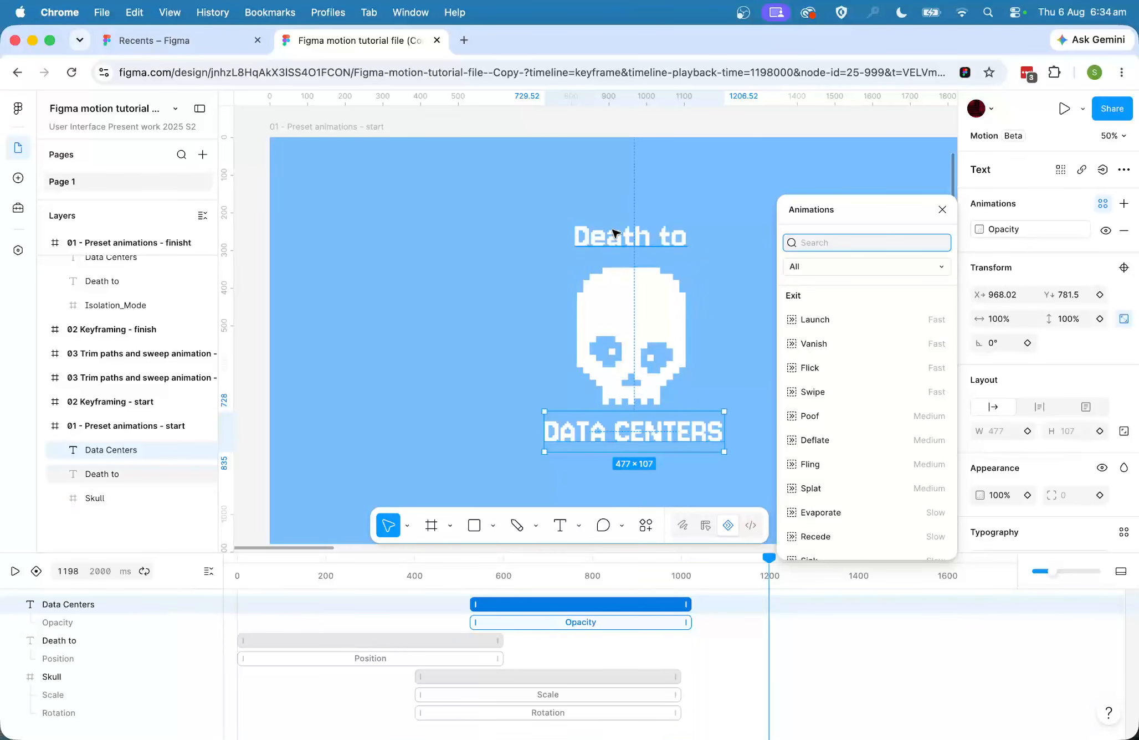
left_click(1103, 203)
scroll(824, 482, "down", 5)
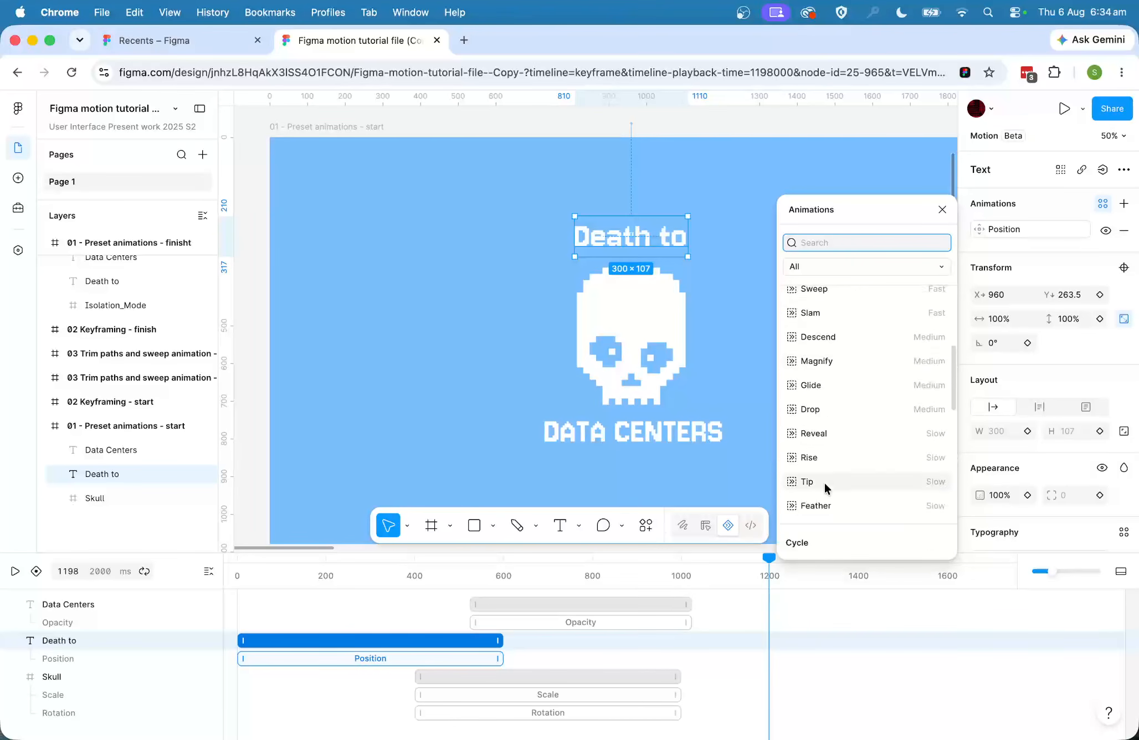
scroll(824, 483, "down", 4)
scroll(824, 398, "down", 5)
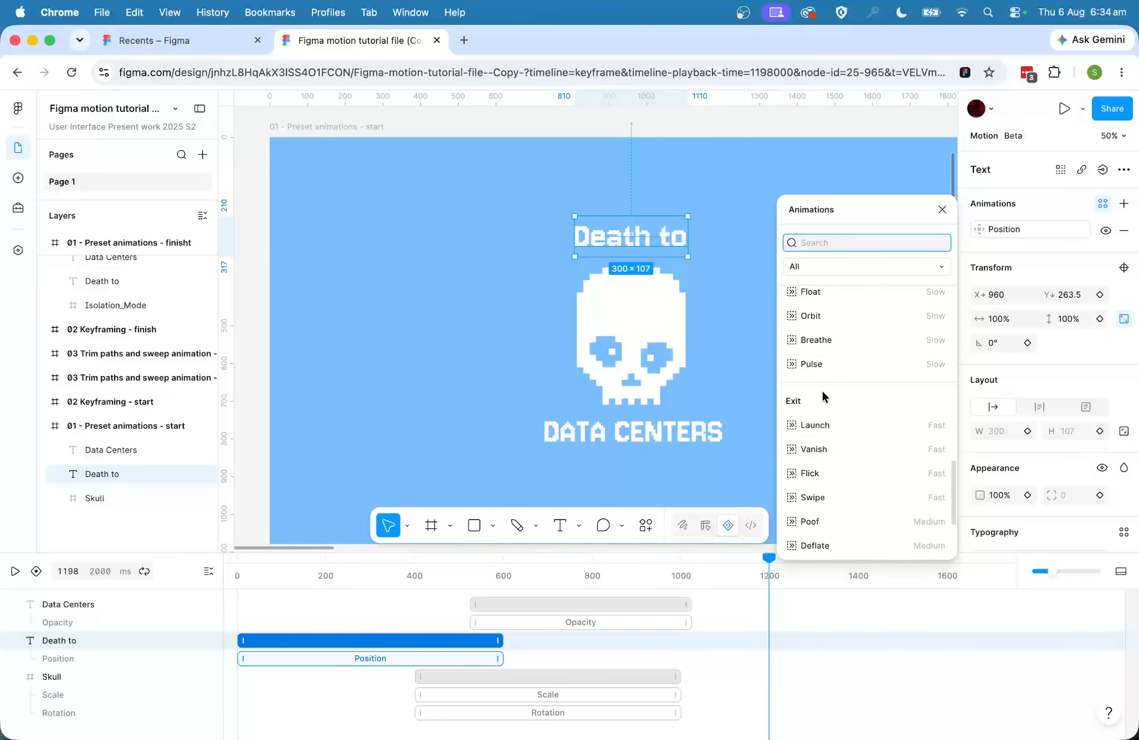
scroll(824, 443, "down", 1)
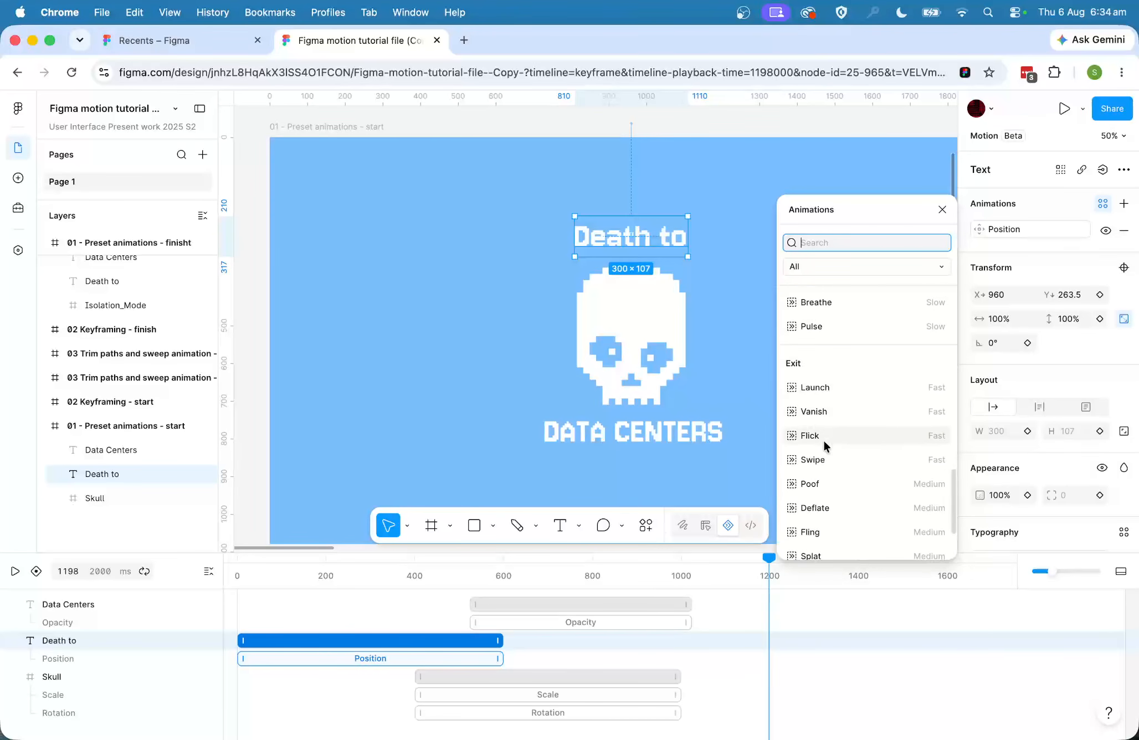
left_click(815, 411)
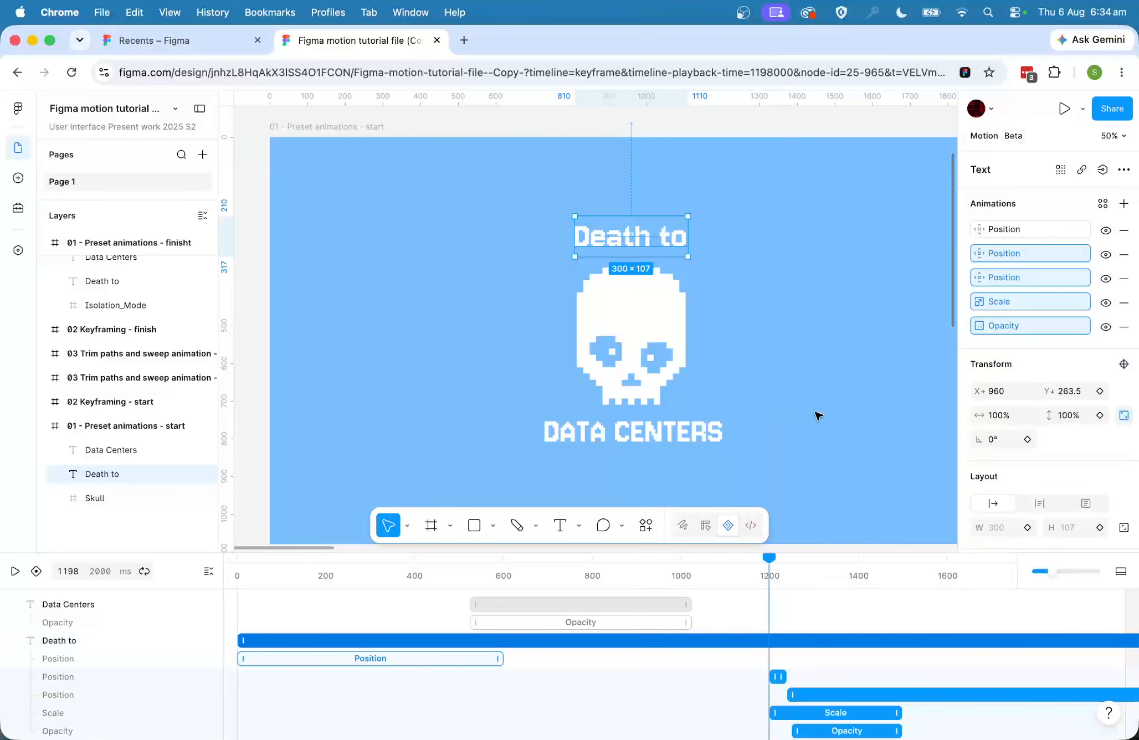
Move the playhead to 1269 ms and extend the timeline's total duration to 5000 ms.
left_click_drag(770, 558, 794, 564)
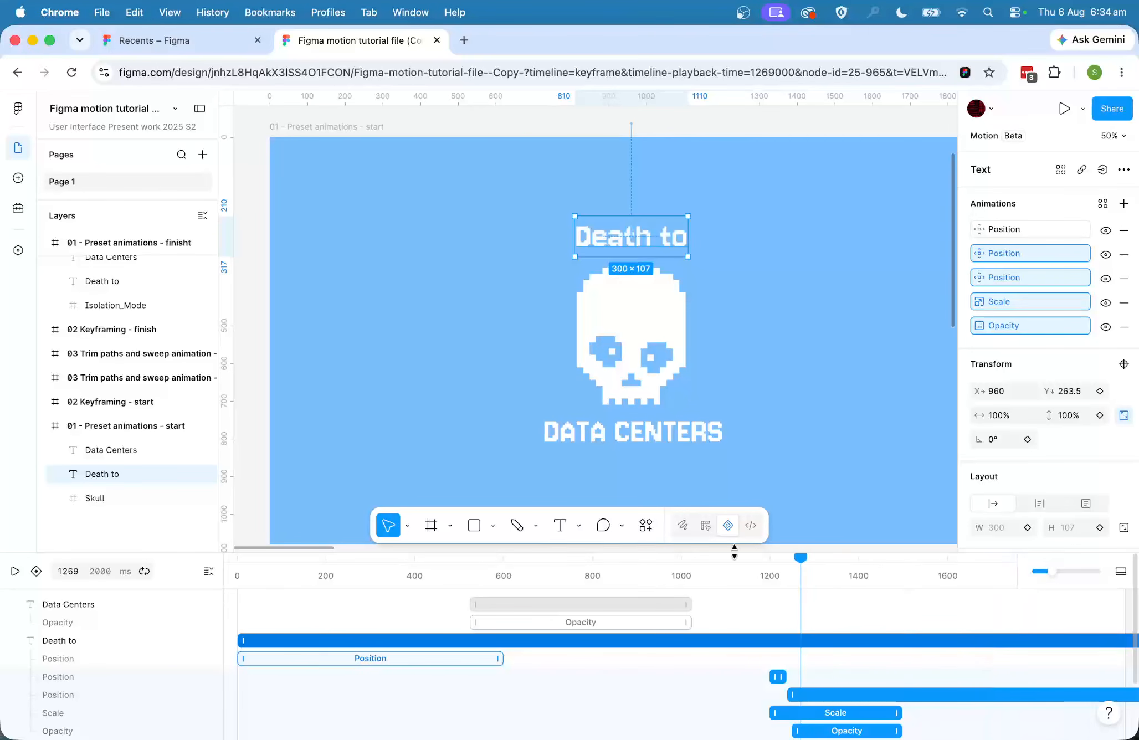
mouse_move(1051, 572)
left_mouse_down()
mouse_move(1025, 569)
mouse_move(1036, 566)
left_mouse_up()
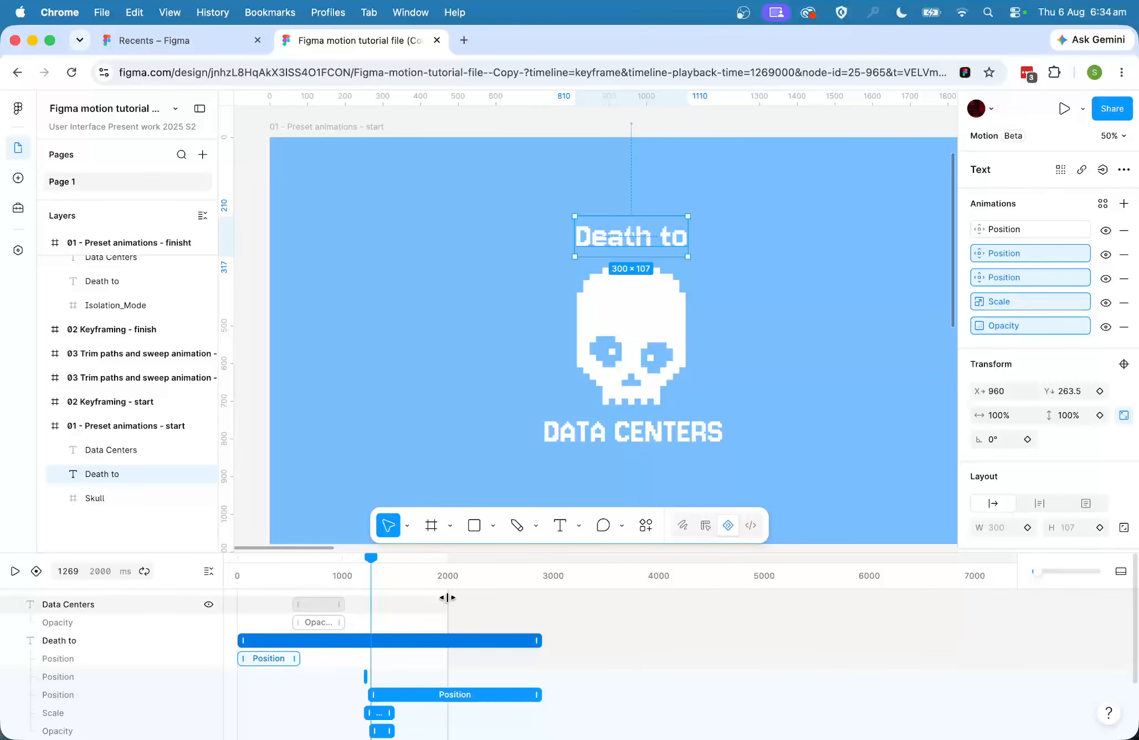
left_click_drag(453, 596, 772, 606)
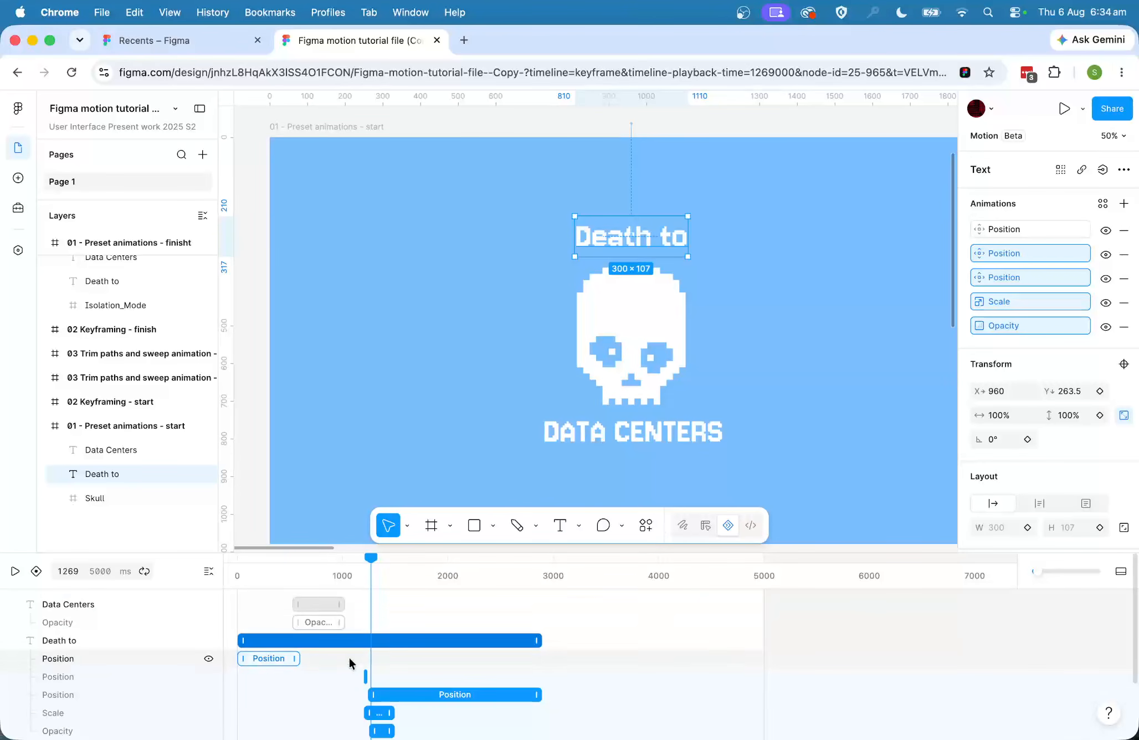
Apply the Poof exit preset to the skull with the playhead at 1338 ms.
scroll(420, 654, "down", 2)
scroll(420, 654, "down", 1)
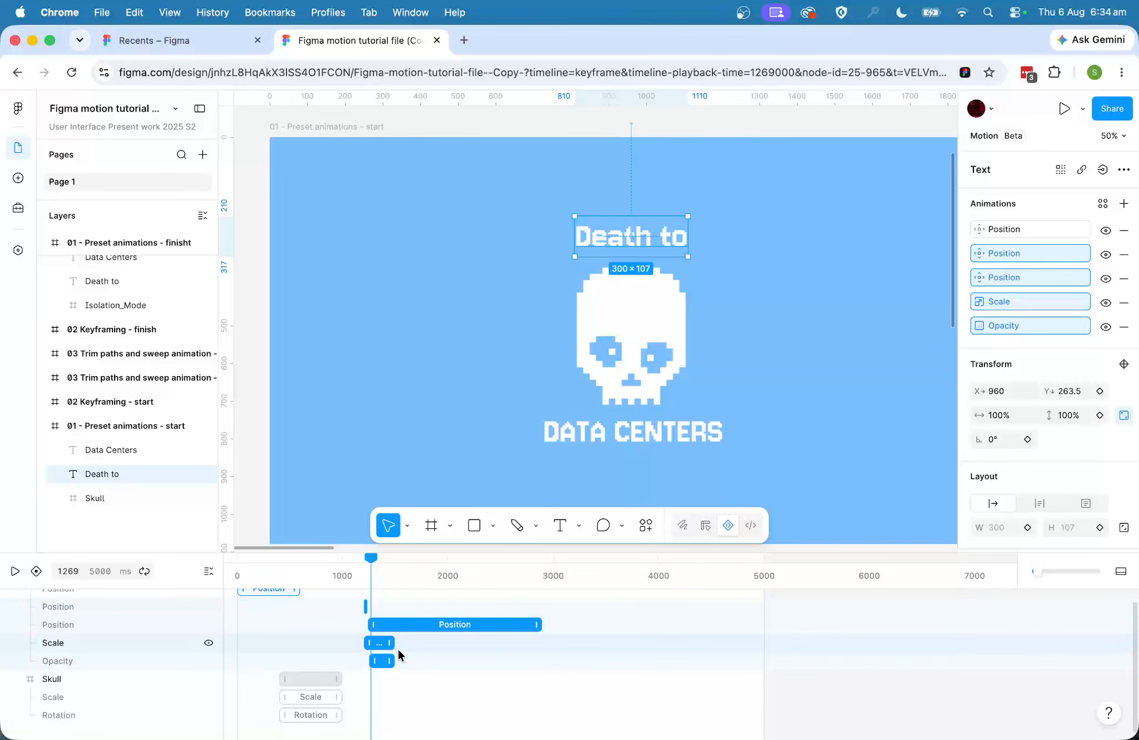
scroll(399, 647, "down", 1)
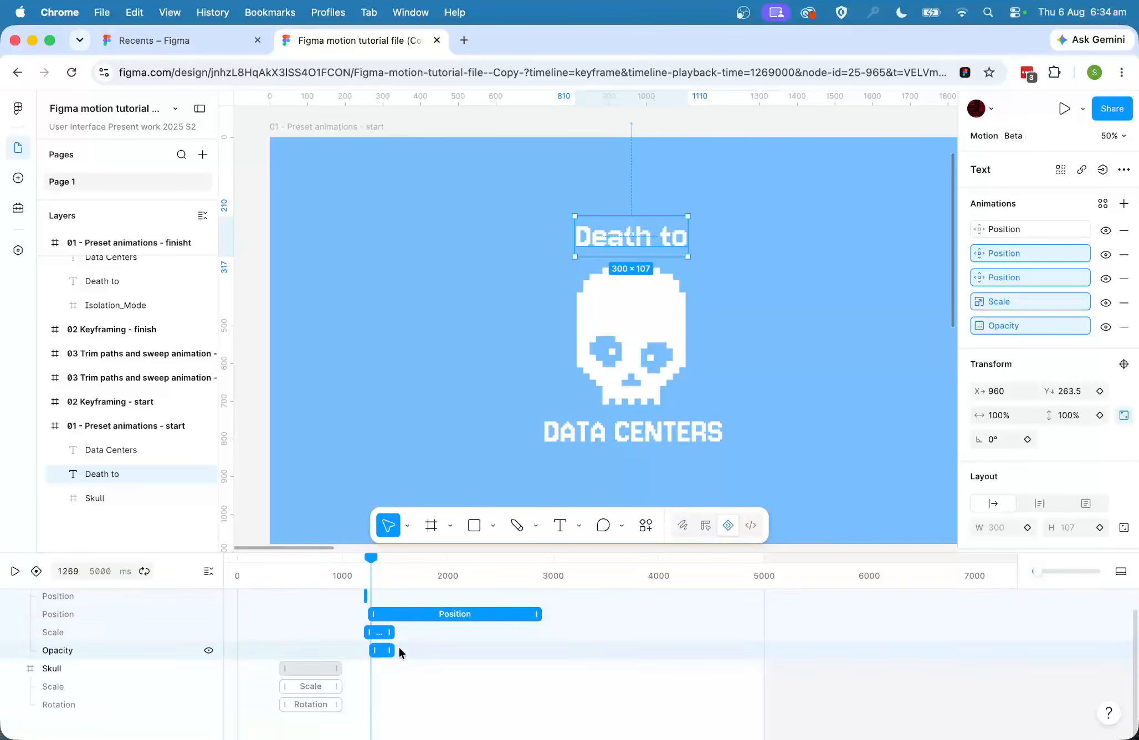
left_click(53, 667)
mouse_move(377, 558)
left_mouse_down()
mouse_move(399, 558)
mouse_move(368, 563)
mouse_move(379, 562)
left_mouse_up()
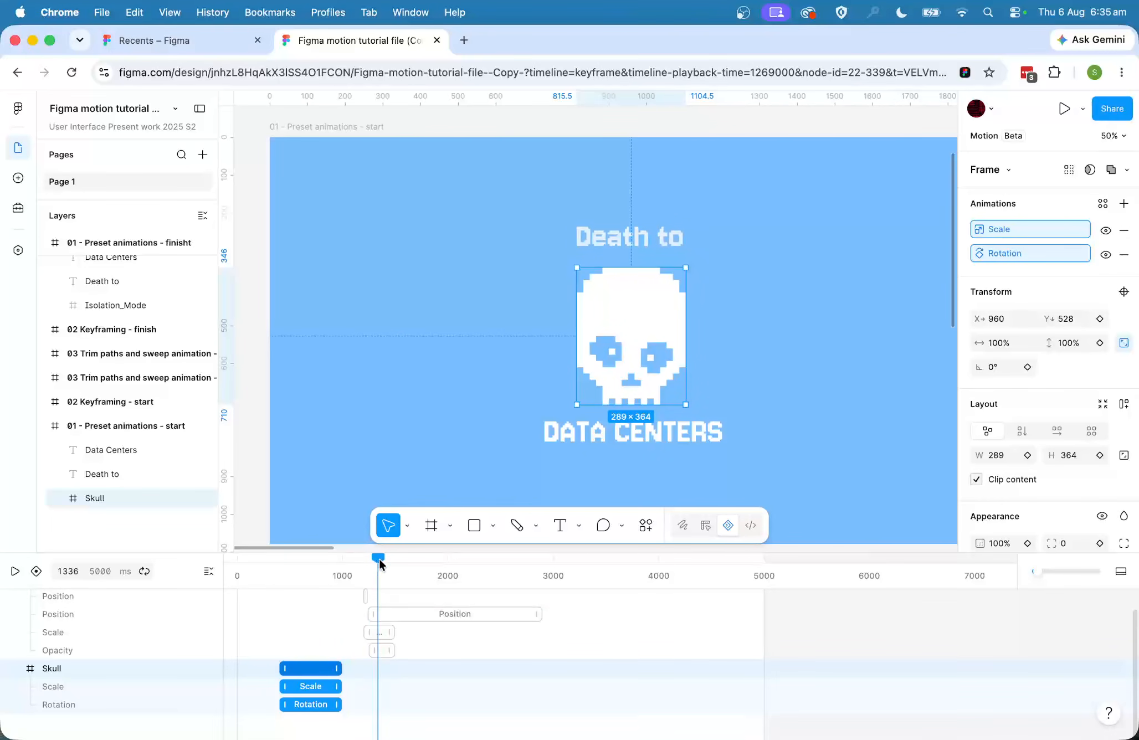
left_click(1103, 204)
scroll(886, 397, "down", 10)
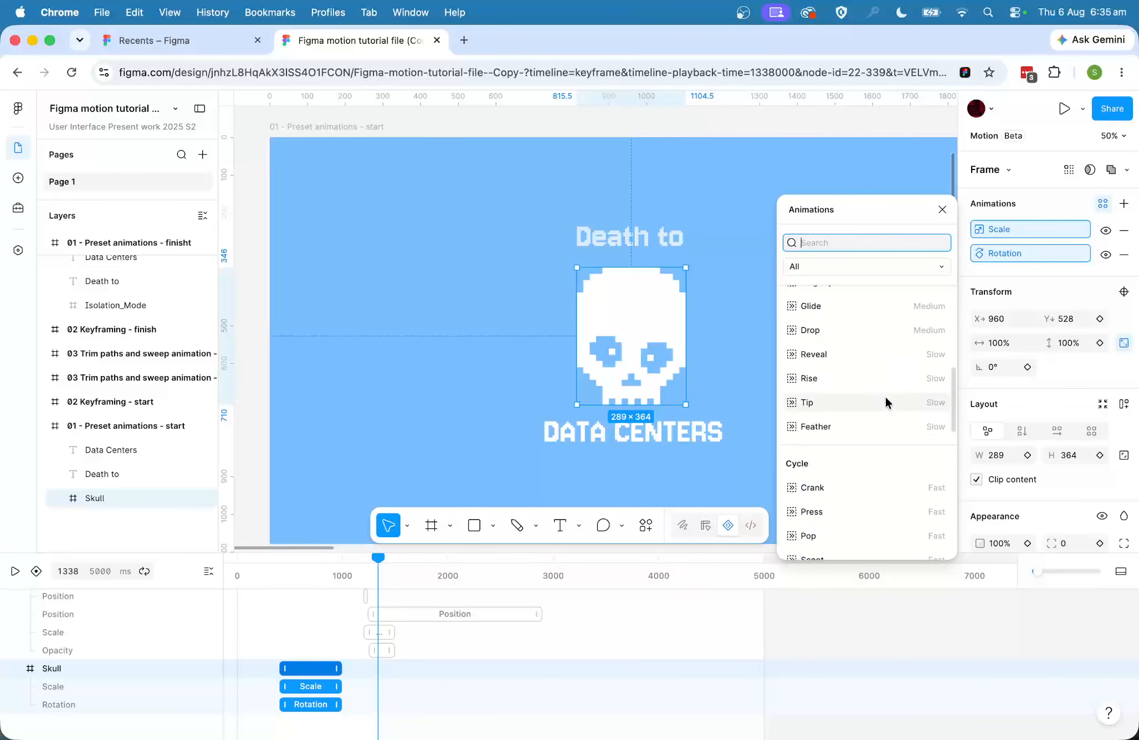
scroll(885, 397, "down", 10)
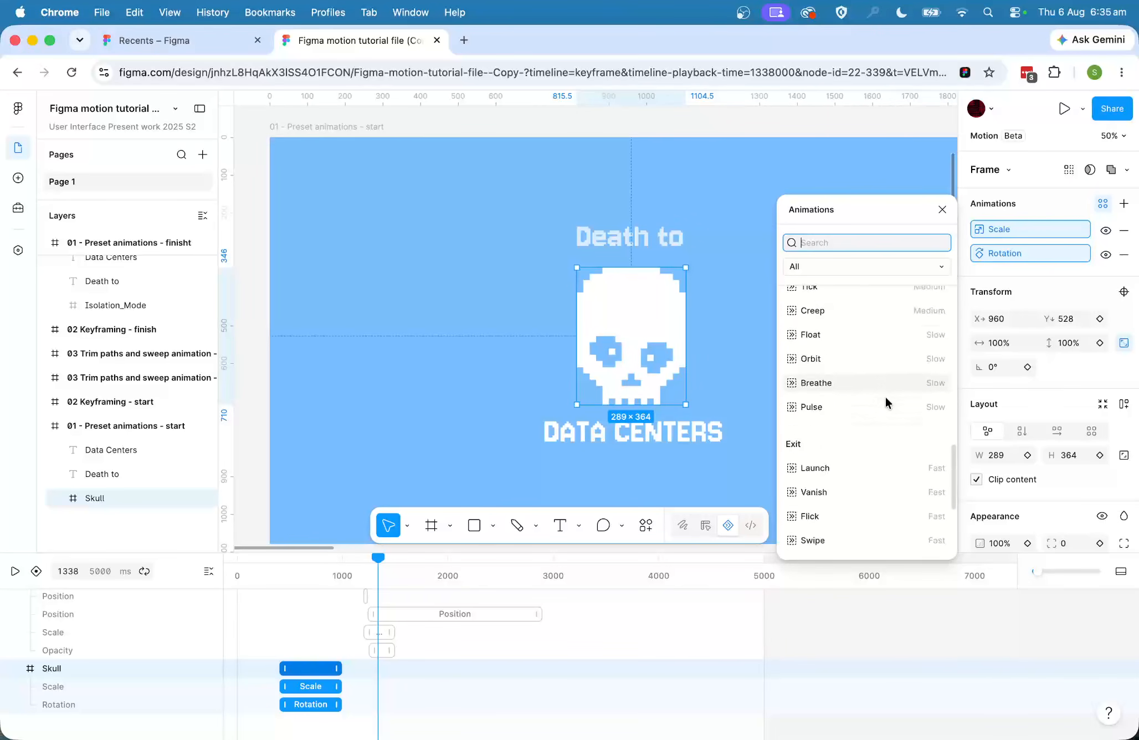
scroll(885, 397, "up", 2)
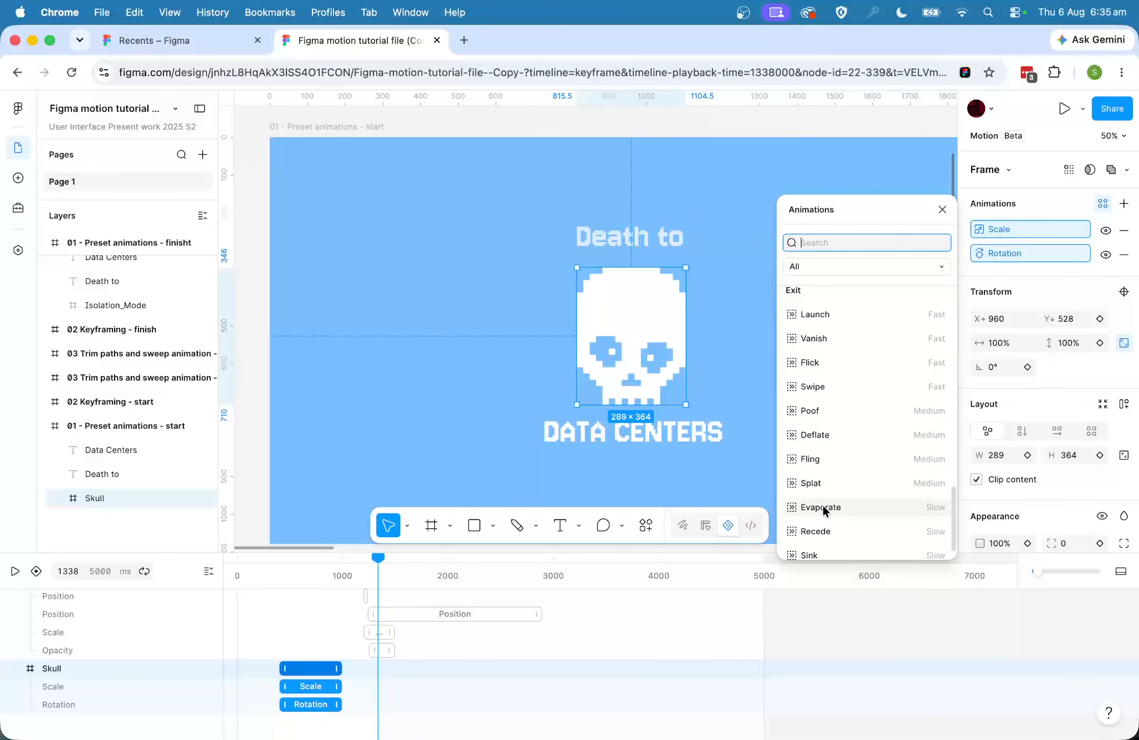
left_click(818, 411)
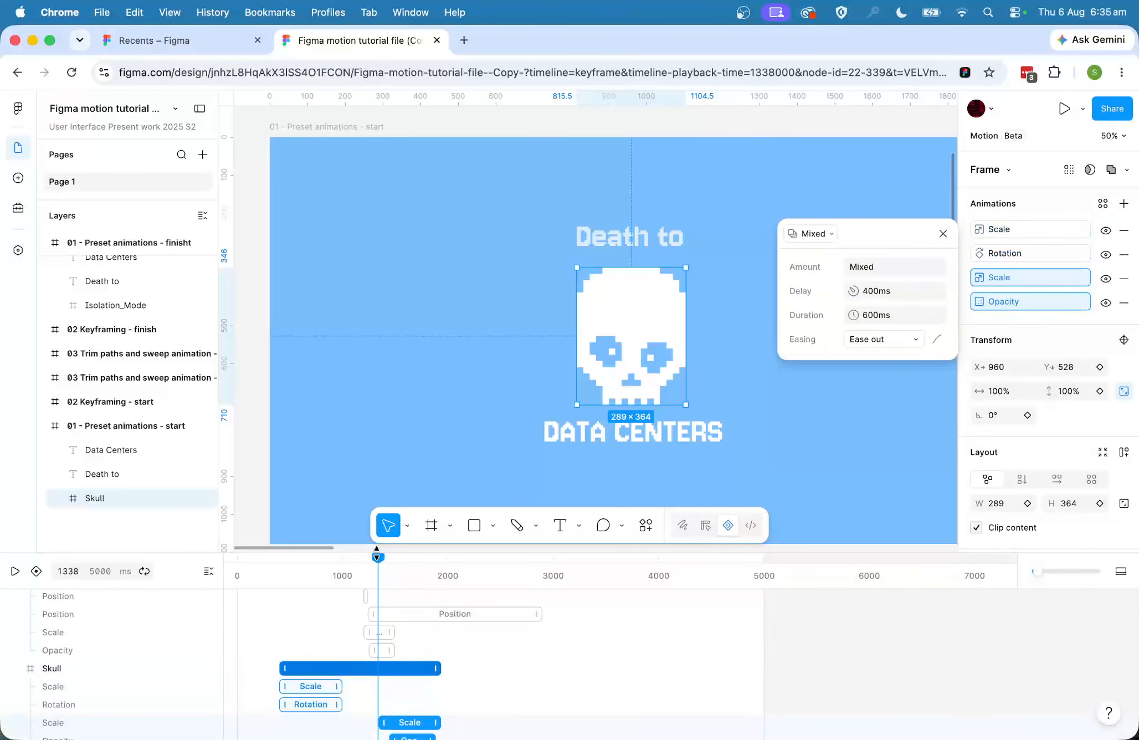
Apply the Flick exit preset to the "DATA CENTERS" text at 1707 ms and play back the animation.
left_click_drag(377, 552, 417, 562)
scroll(577, 647, "down", 3)
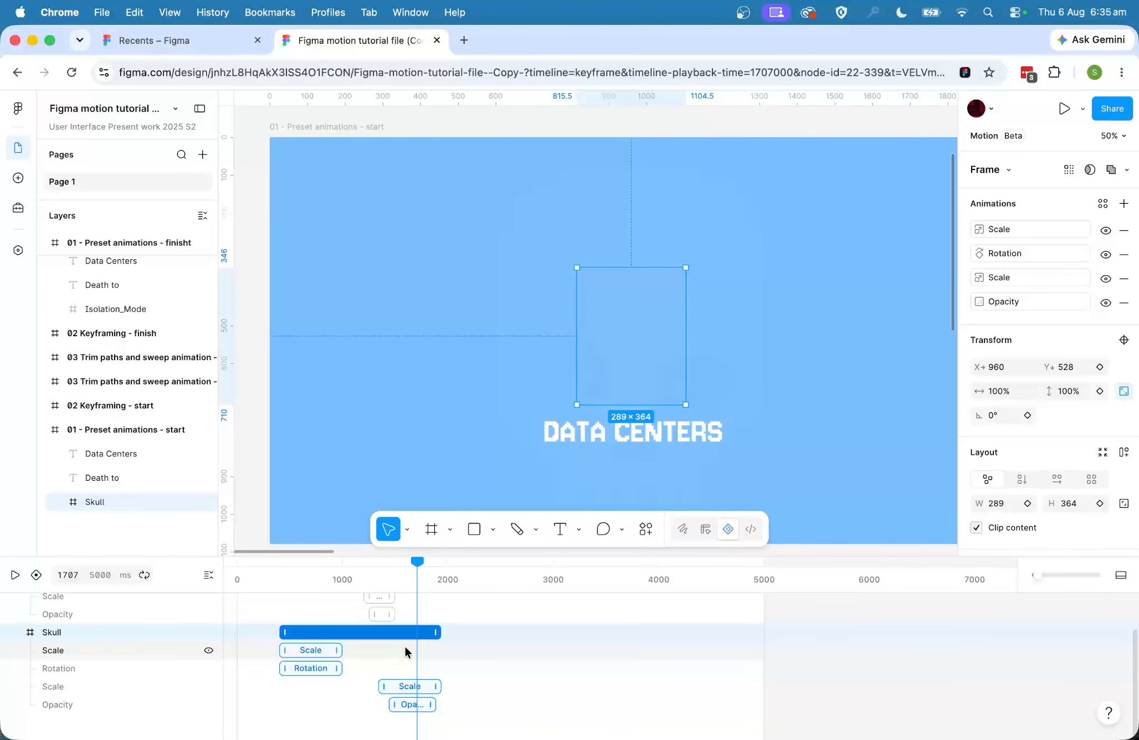
left_click(600, 445)
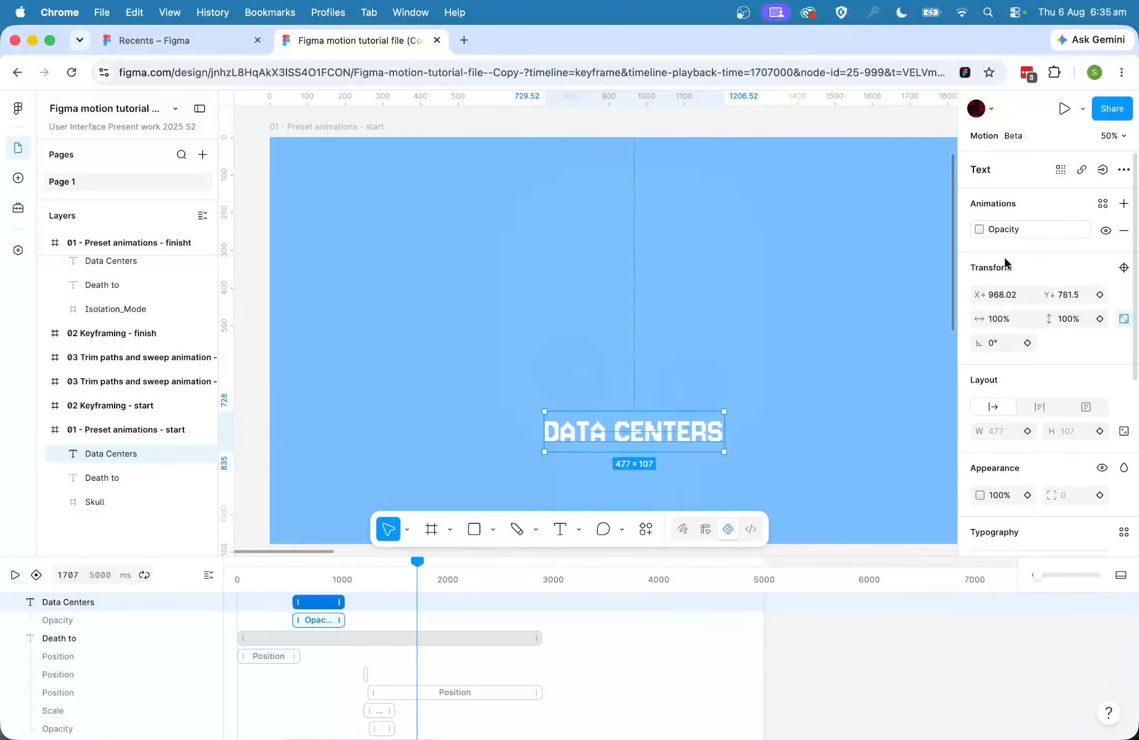
left_click(1124, 205)
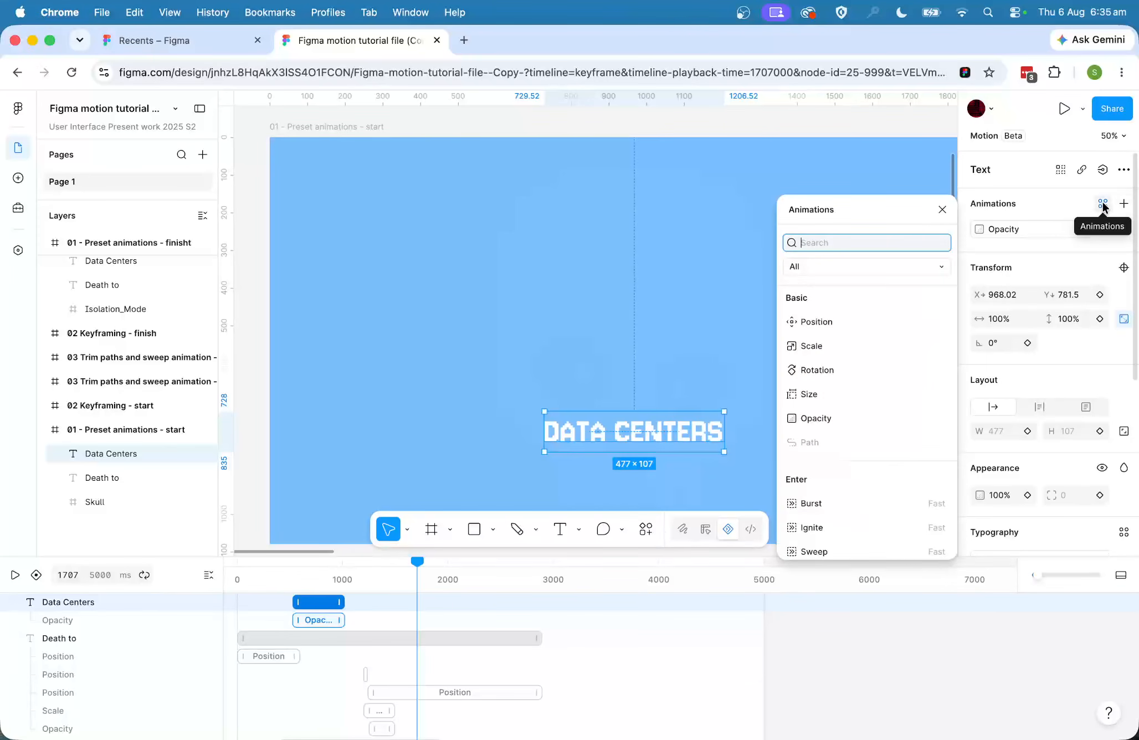
scroll(848, 410, "down", 5)
scroll(847, 427, "down", 3)
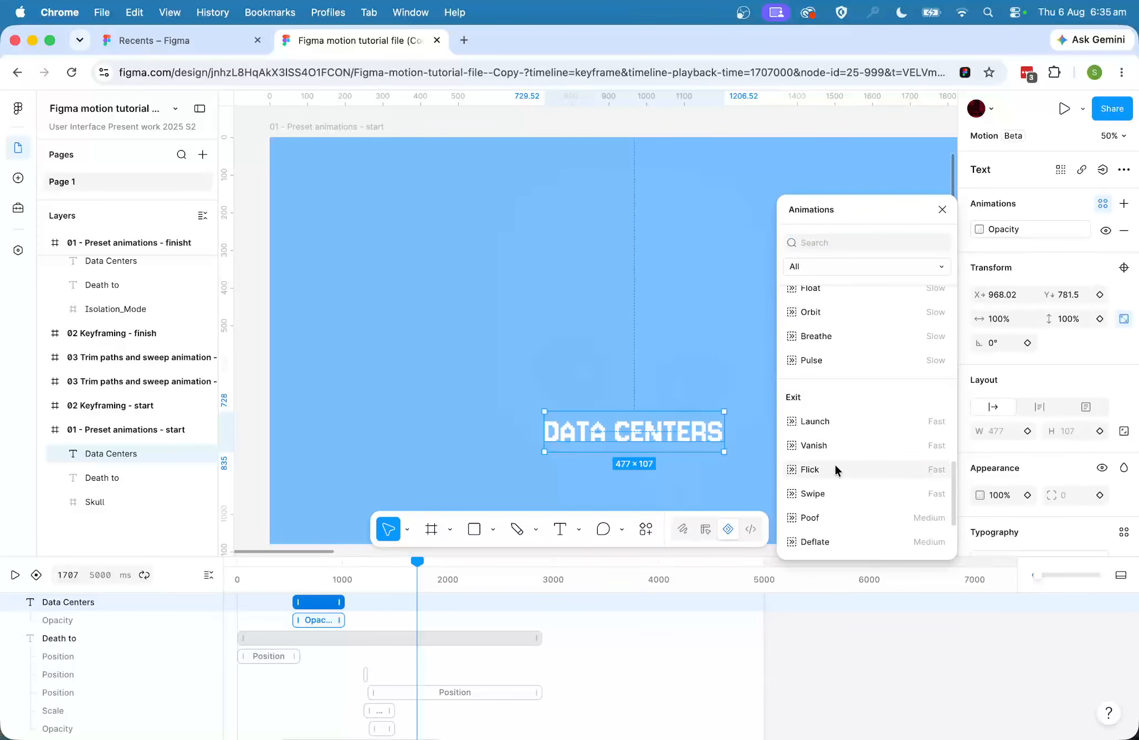
left_click(835, 465)
key("space")
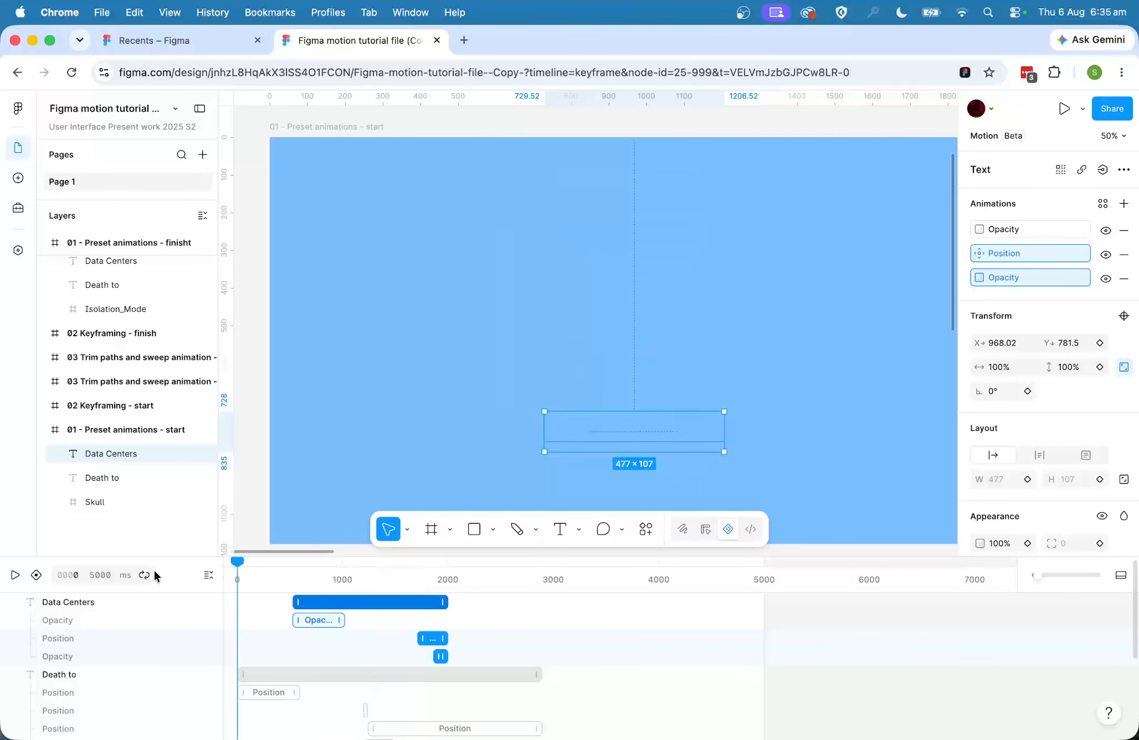